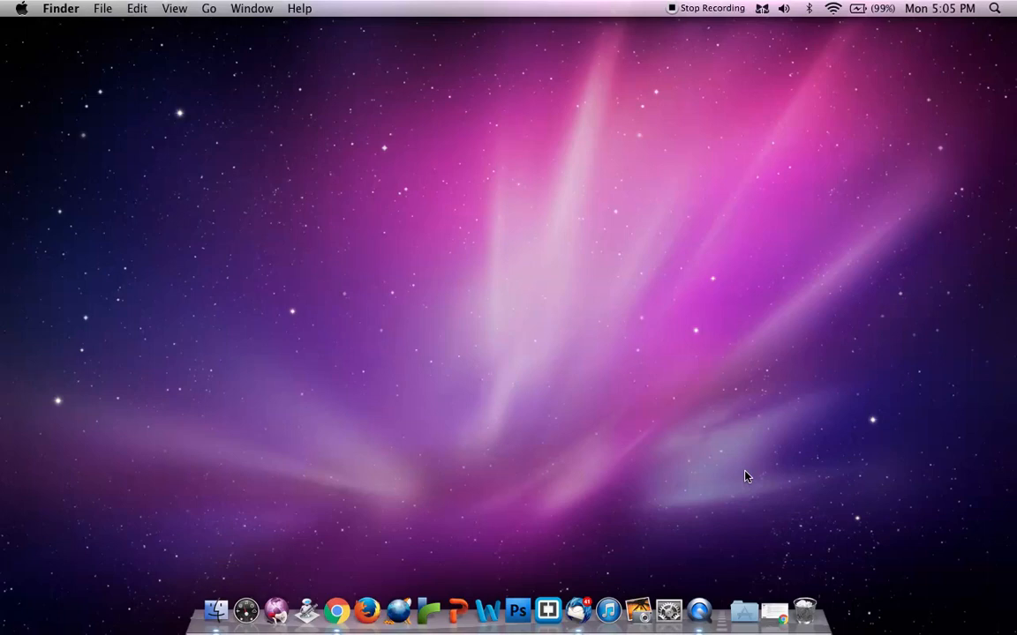
# Restore the browser window and open the Project Gutenberg library from the WordPod post's quickstart guide
pyautogui.click(773, 611)
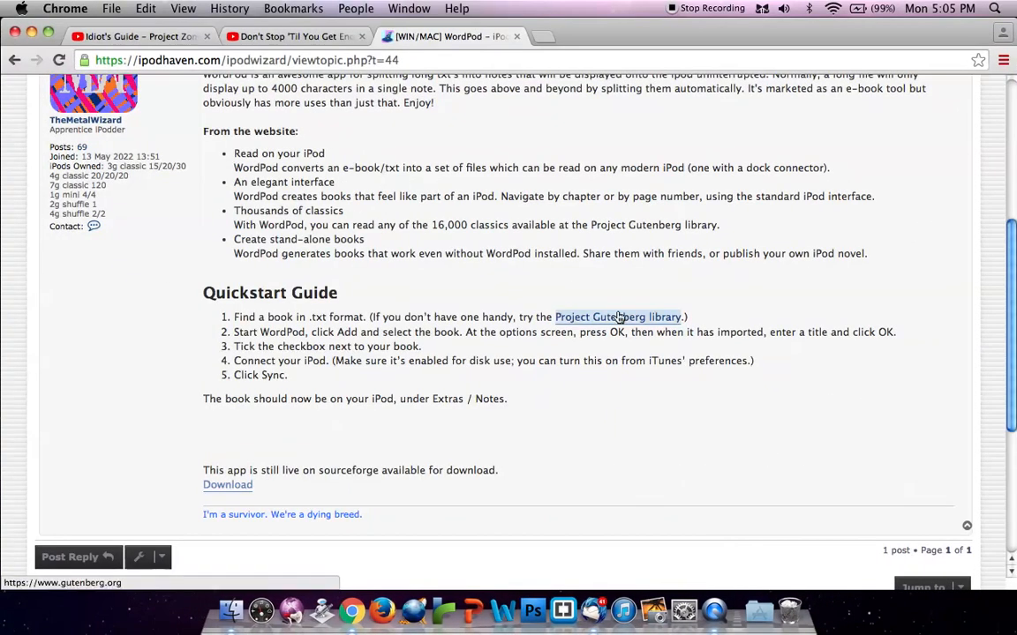
pyautogui.click(619, 318)
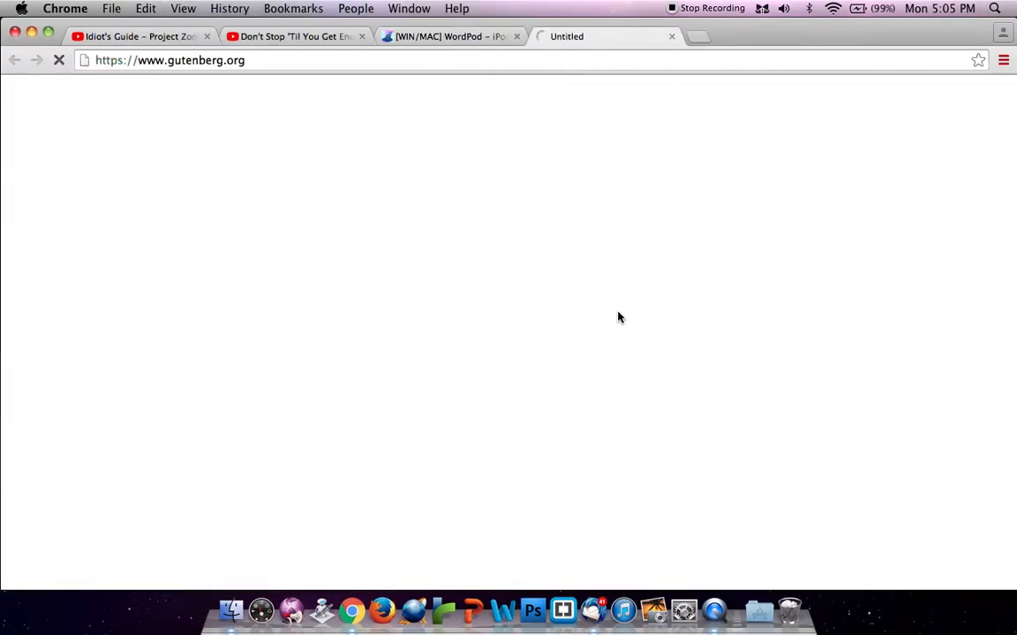
pyautogui.click(479, 36)
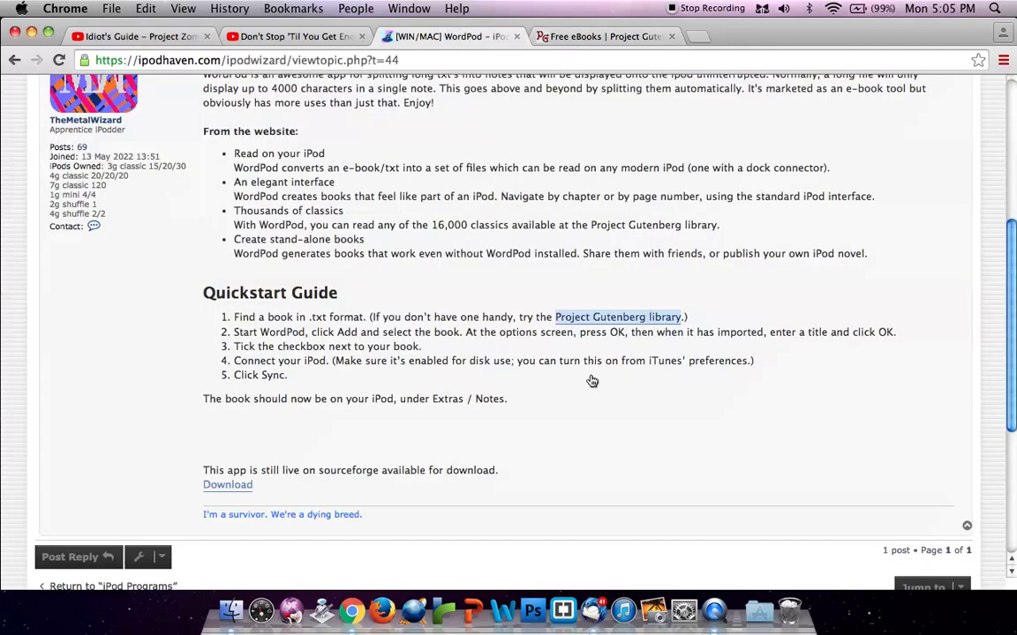
pyautogui.scroll(5, 597, 378)
pyautogui.scroll(-2, 597, 379)
pyautogui.click(617, 39)
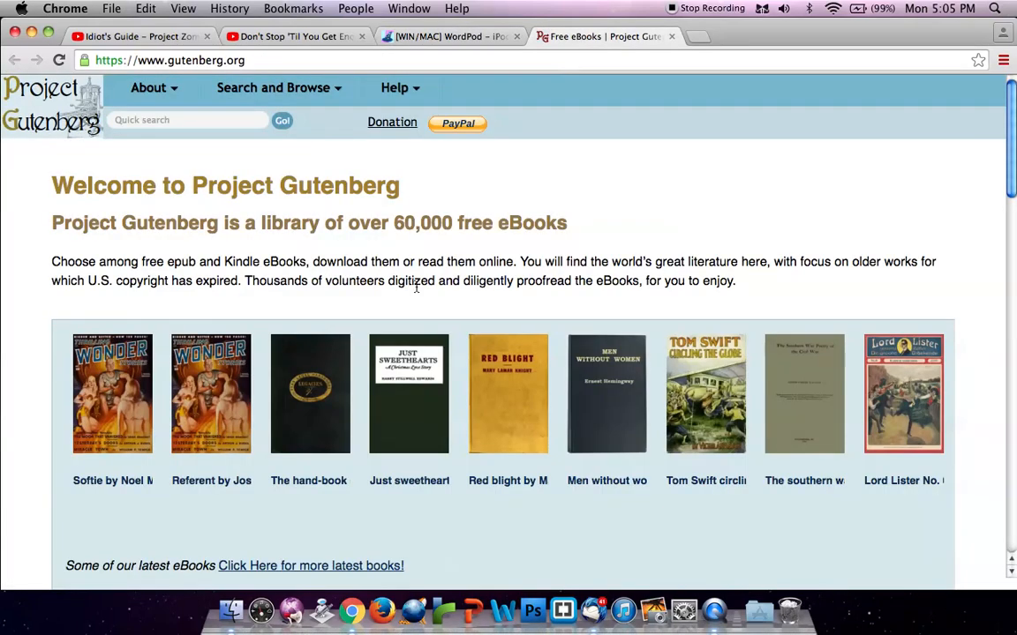
# Search the Project Gutenberg catalogue for "joinery"
pyautogui.click(188, 124)
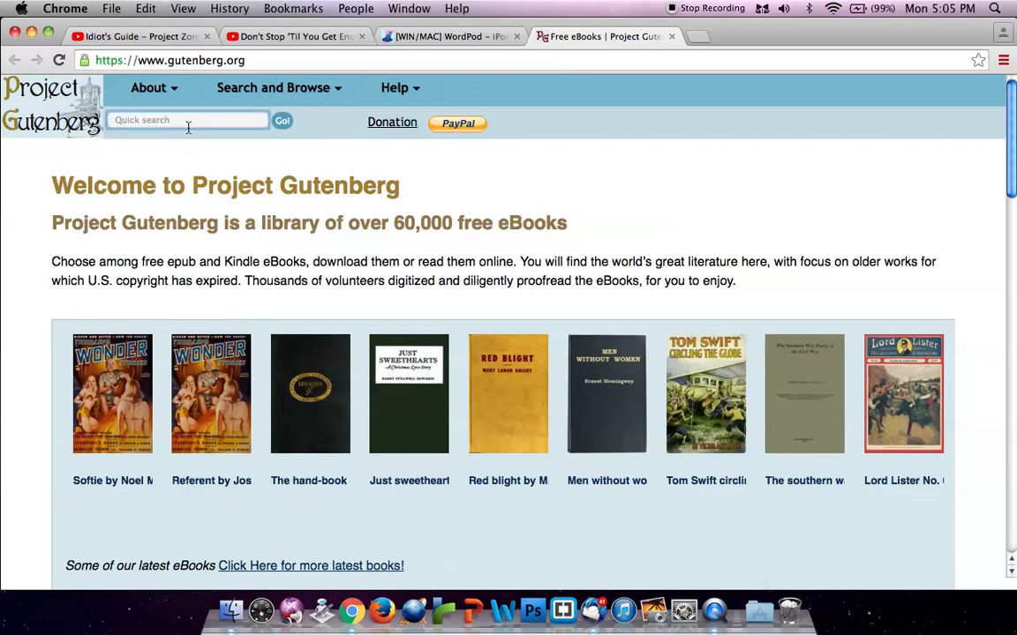
pyautogui.write('joinery')
pyautogui.press('Return')
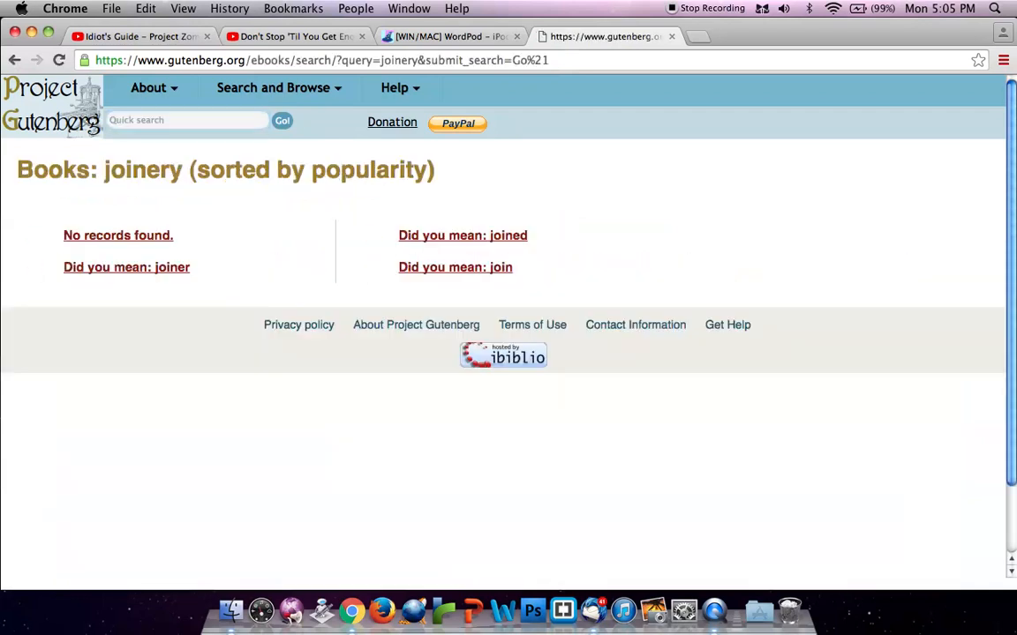
# Follow the suggested search "joiner" and open the book page of Things To Make
pyautogui.click(201, 127)
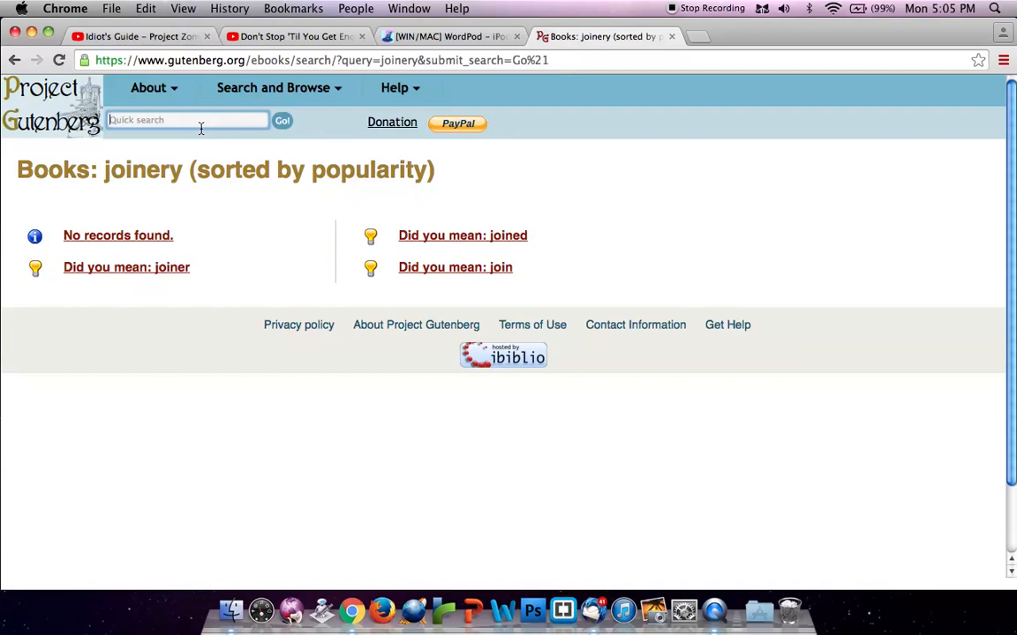
pyautogui.click(129, 265)
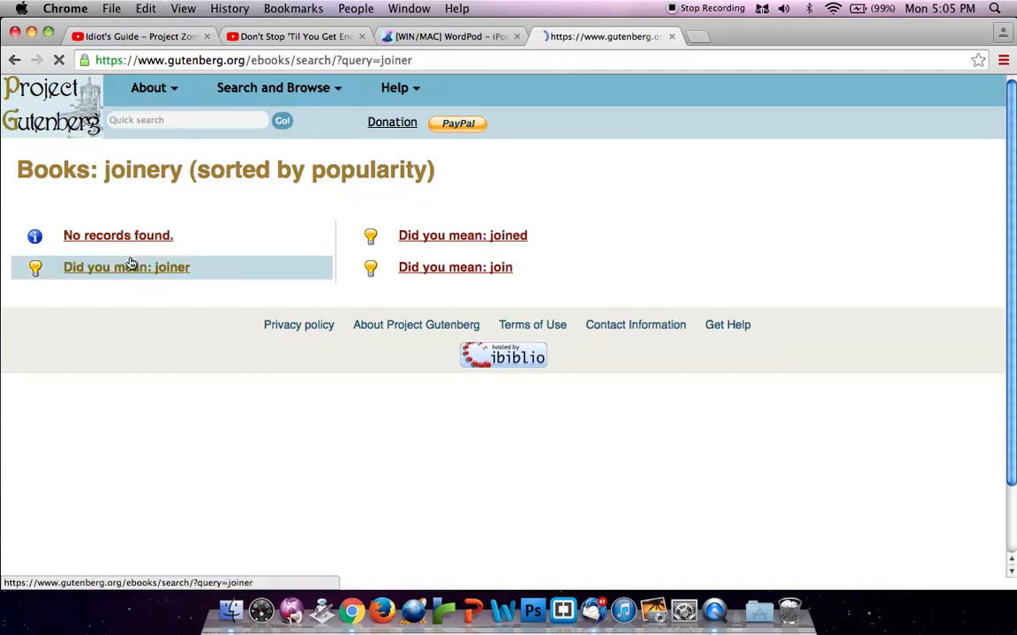
pyautogui.click(475, 236)
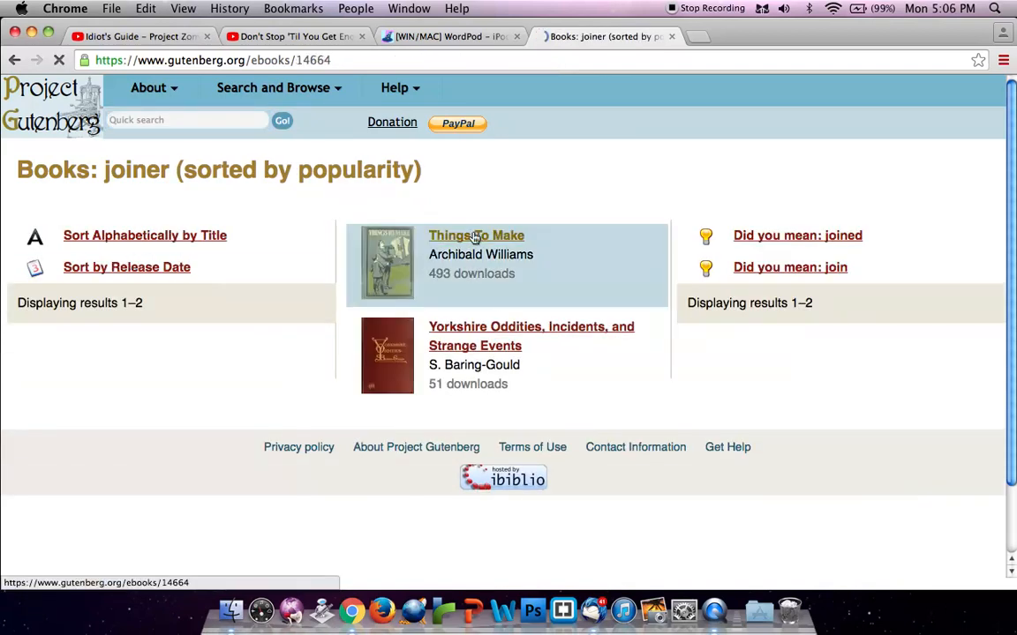
pyautogui.click(379, 387)
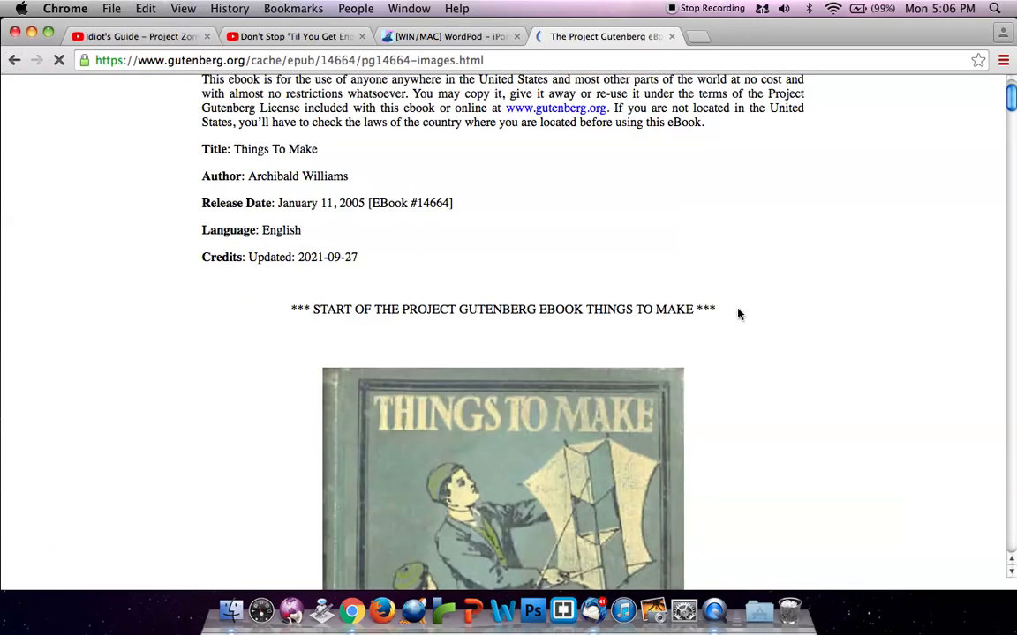
pyautogui.scroll(-1, 858, 267)
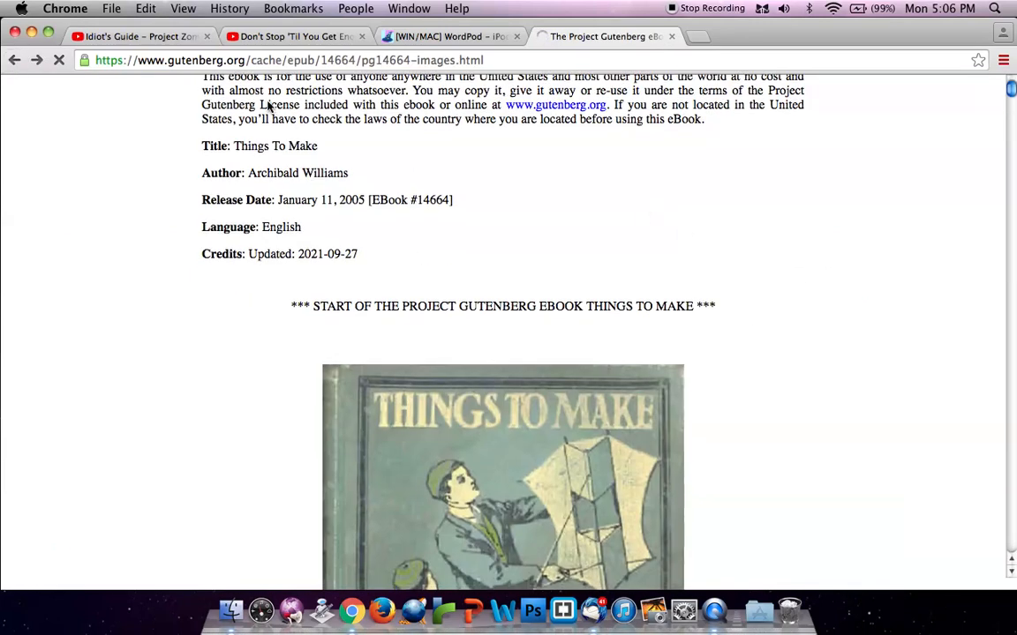
pyautogui.press('super+bracketleft')
# Open the Plain Text UTF-8 version of Things To Make
pyautogui.scroll(-2, 773, 269)
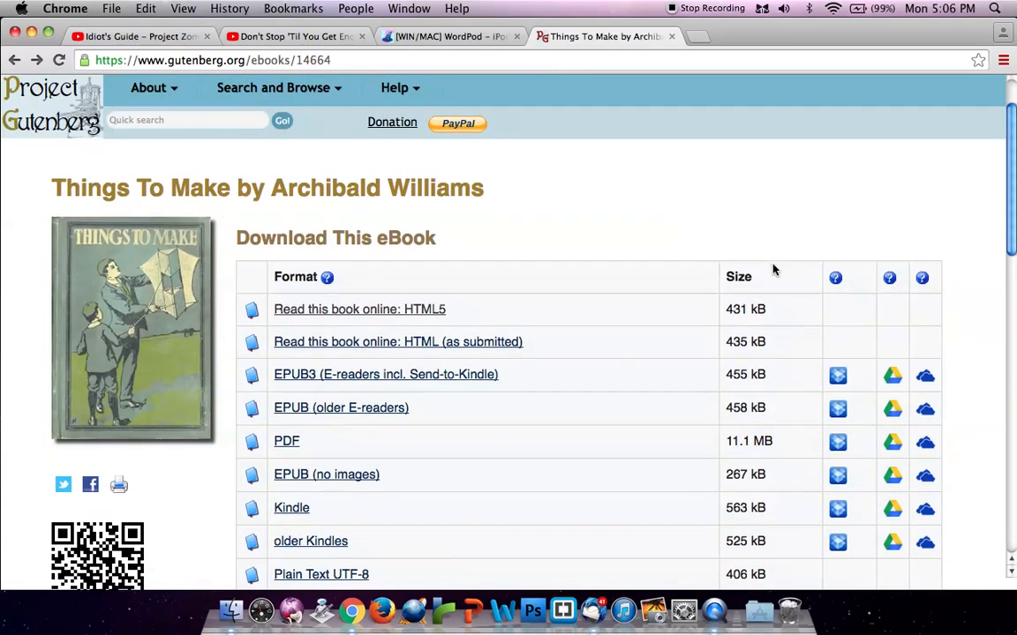
pyautogui.scroll(-2, 773, 269)
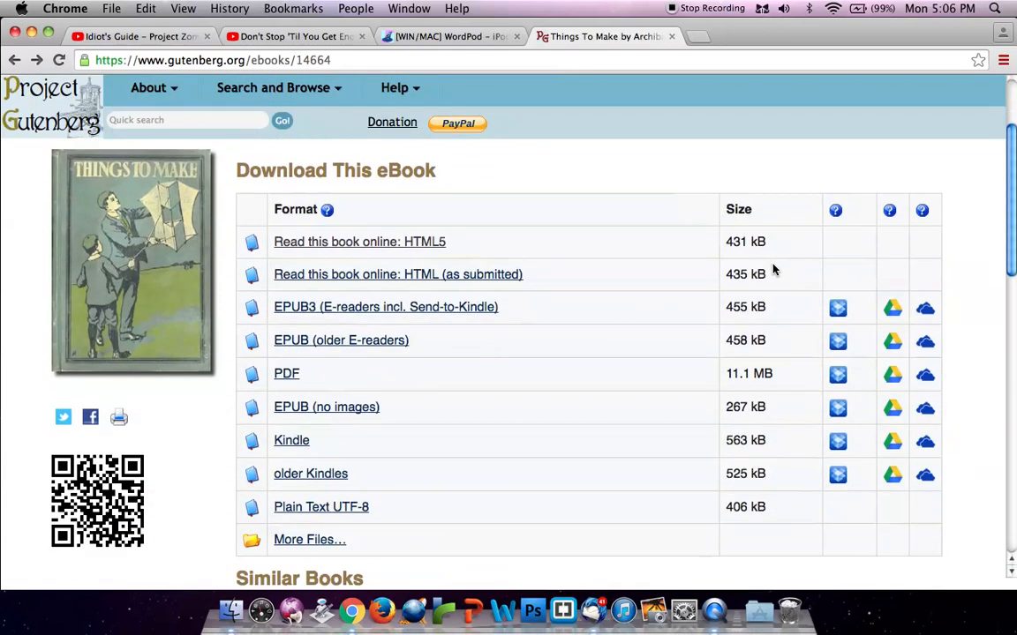
pyautogui.click(358, 512)
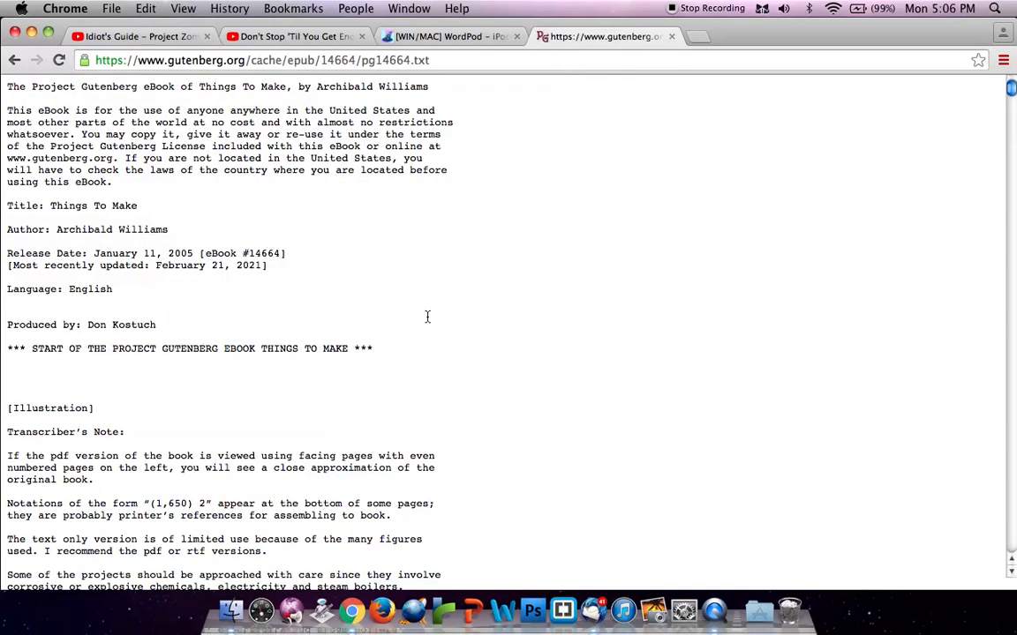
pyautogui.scroll(-20, 438, 159)
pyautogui.scroll(20, 438, 154)
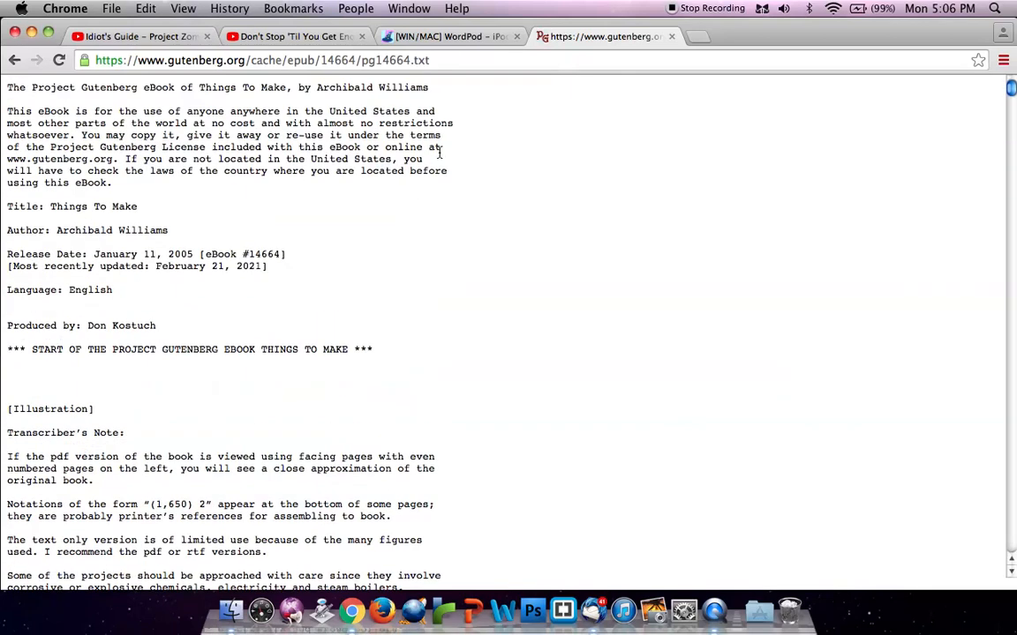
# Save the book's plain-text page to the Desktop as pg14664 in text format
pyautogui.moveTo(263, 234); pyautogui.dragTo(572, 527)
pyautogui.click(574, 333)
pyautogui.rightClick(573, 333)
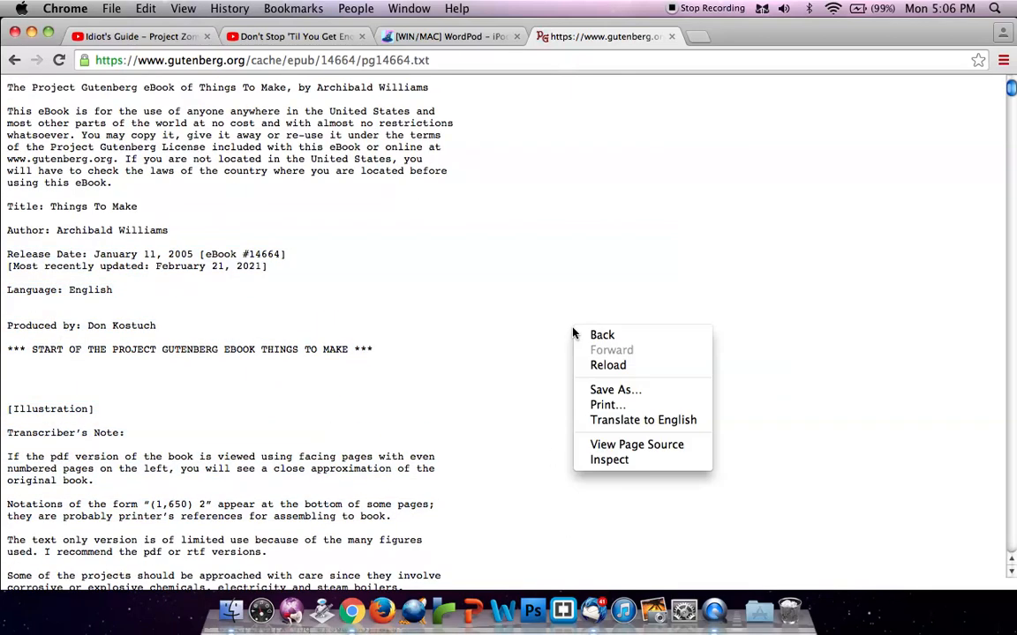
pyautogui.click(605, 390)
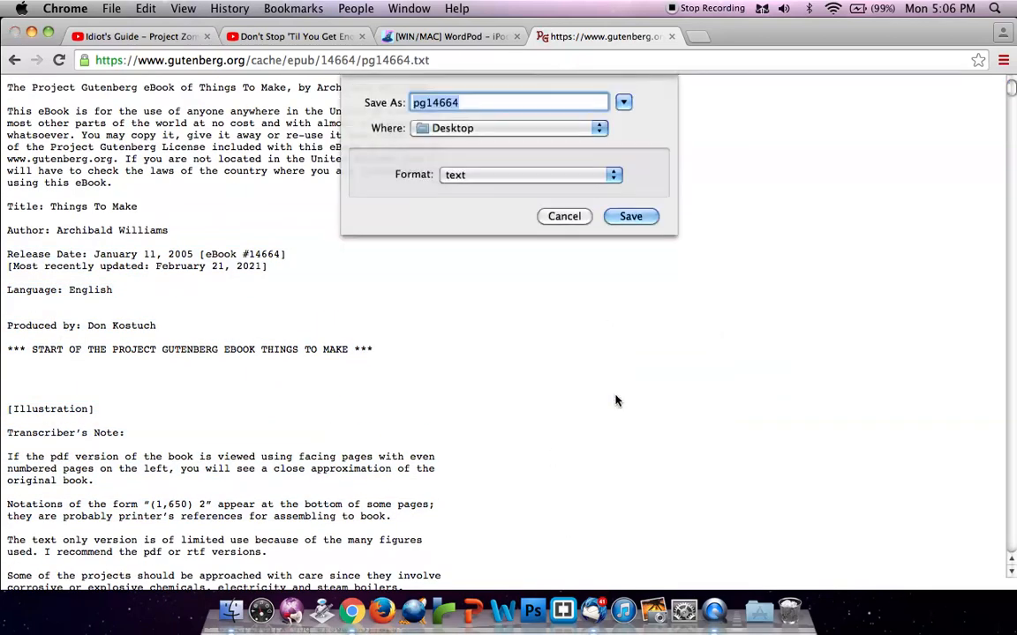
pyautogui.press('Return')
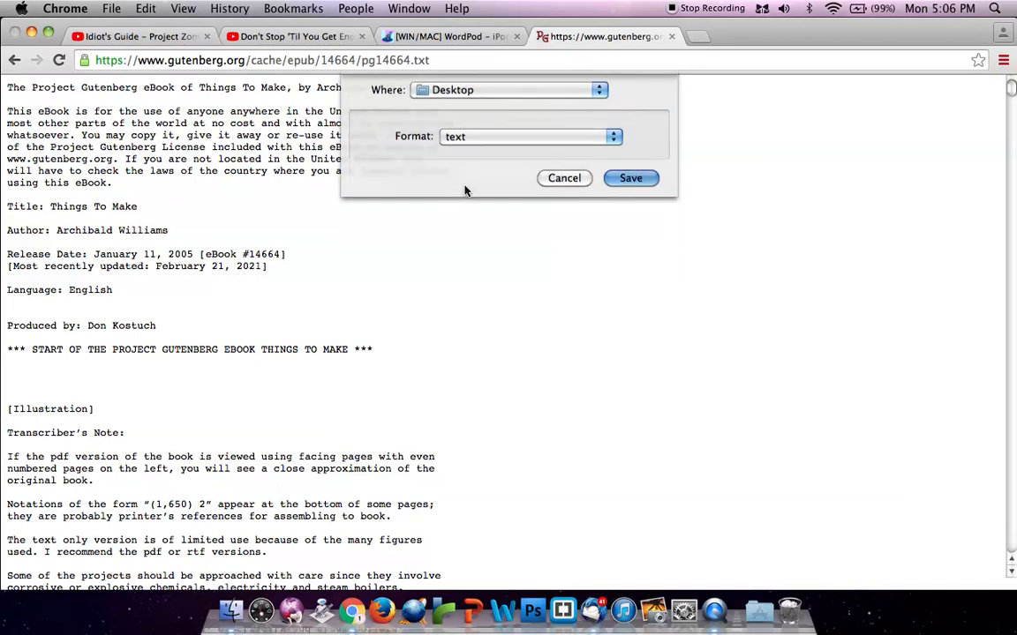
# Close the Project Gutenberg tab and minimise the browser window to reveal the desktop
pyautogui.click(672, 36)
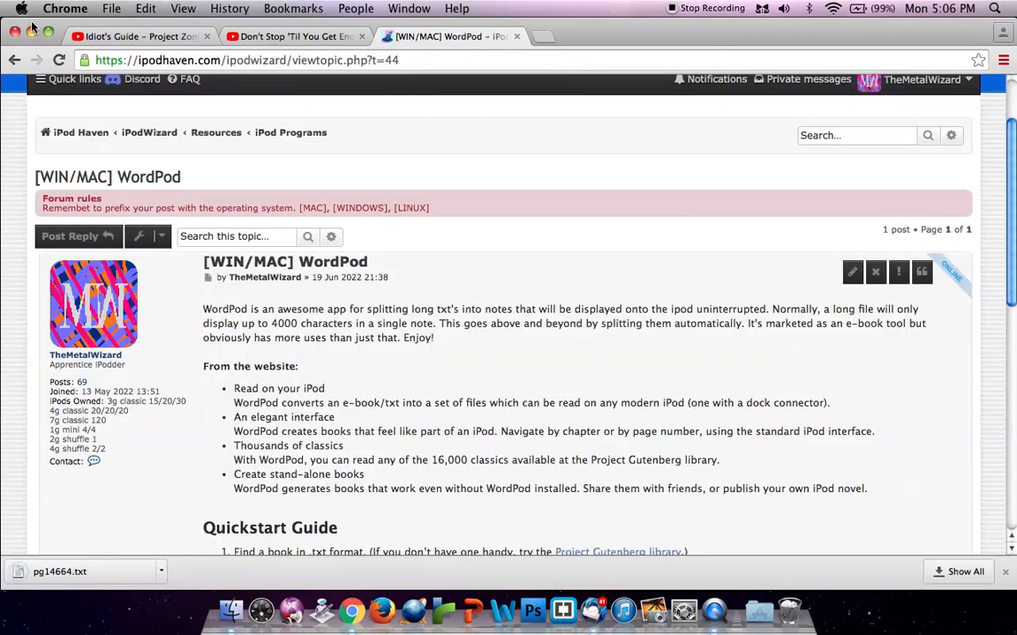
pyautogui.click(32, 30)
pyautogui.click(674, 315)
# Check the file information of pg14664.txt on the desktop, and close the info window
pyautogui.click(970, 64)
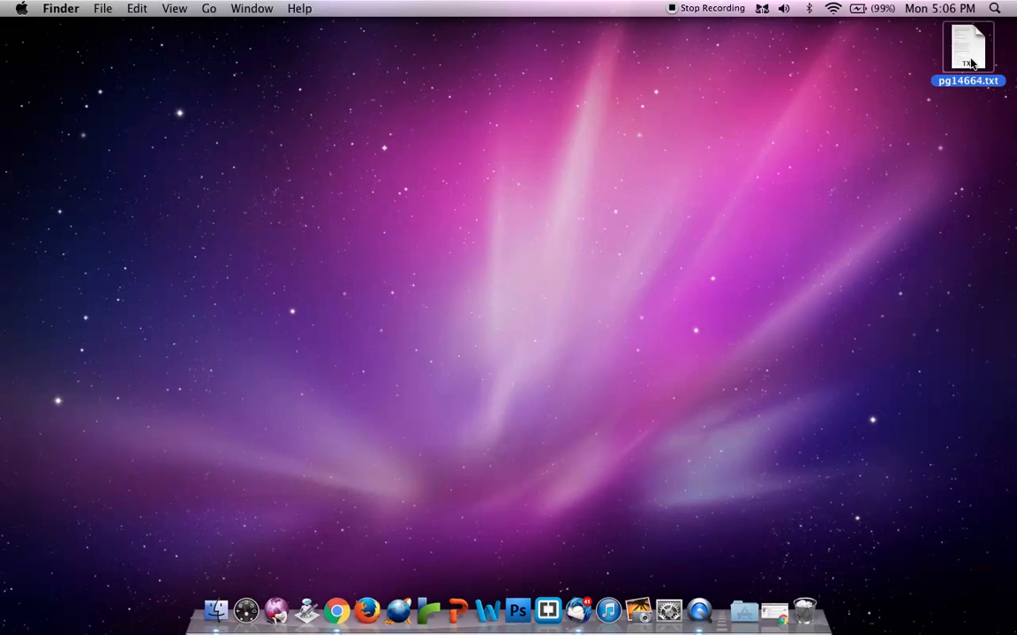
pyautogui.rightClick(962, 69)
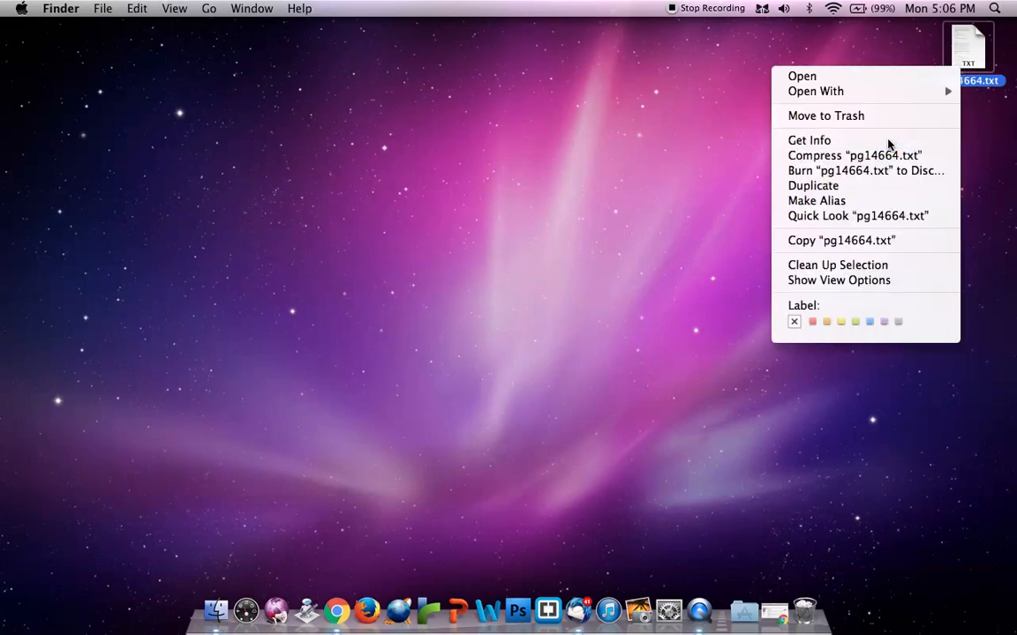
pyautogui.click(890, 144)
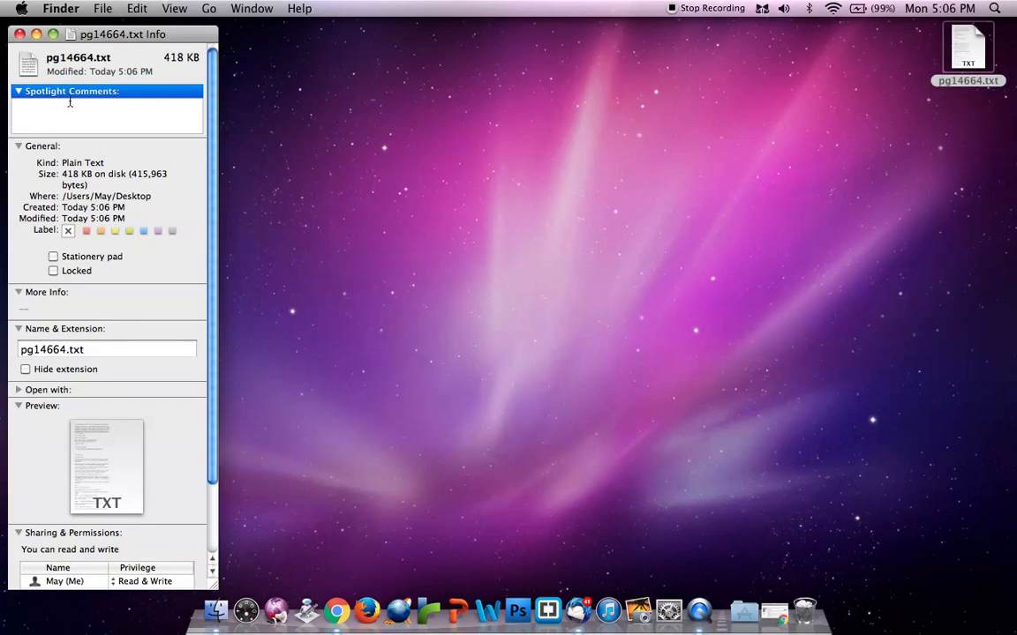
pyautogui.click(19, 35)
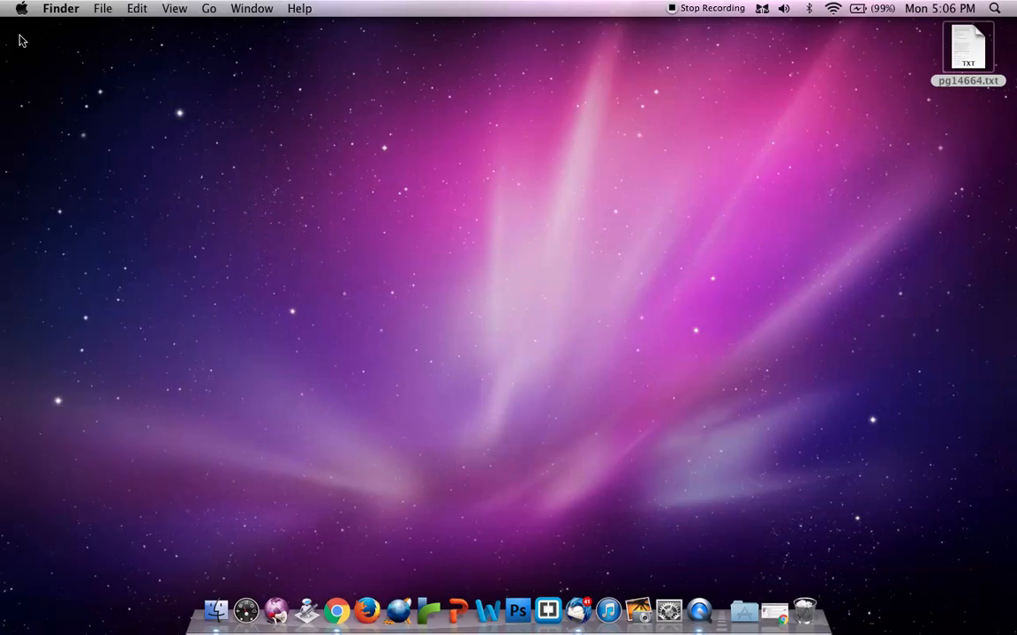
pyautogui.click(746, 109)
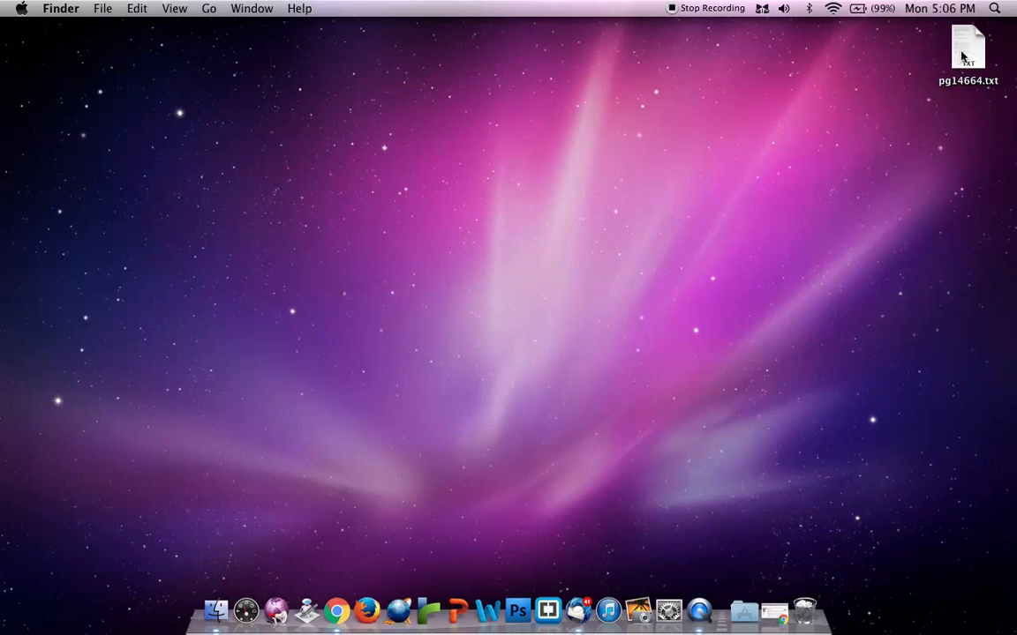
# Launch WordPod from the Applications folder
pyautogui.click(743, 611)
pyautogui.scroll(-15, 711, 403)
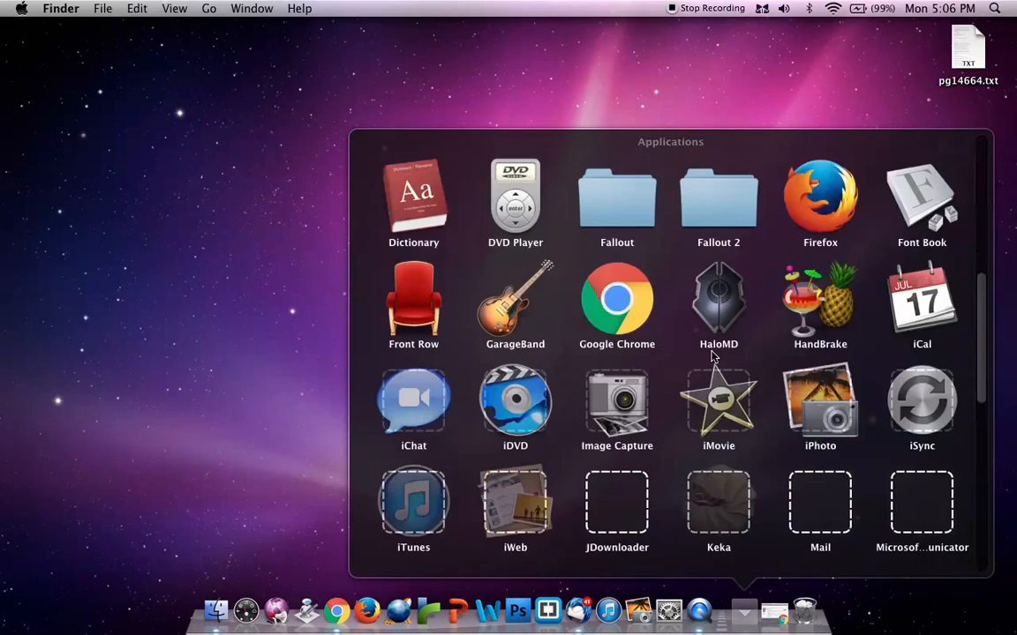
pyautogui.click(548, 463)
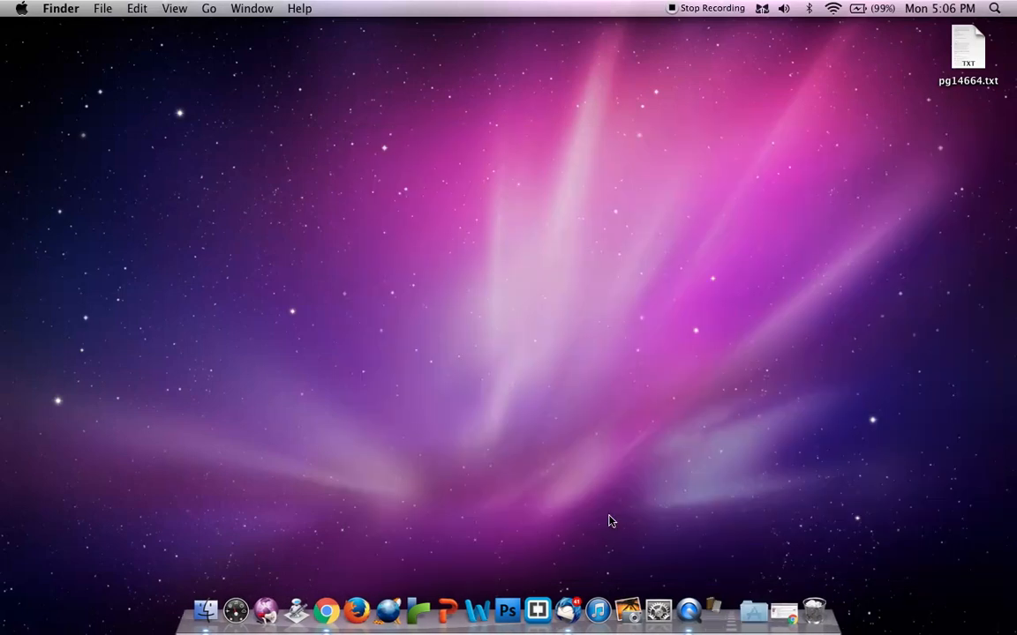
# Review the WordPod forum post with its quickstart guide and web address in the browser, and put the browser window away
pyautogui.click(778, 615)
pyautogui.scroll(-5, 438, 349)
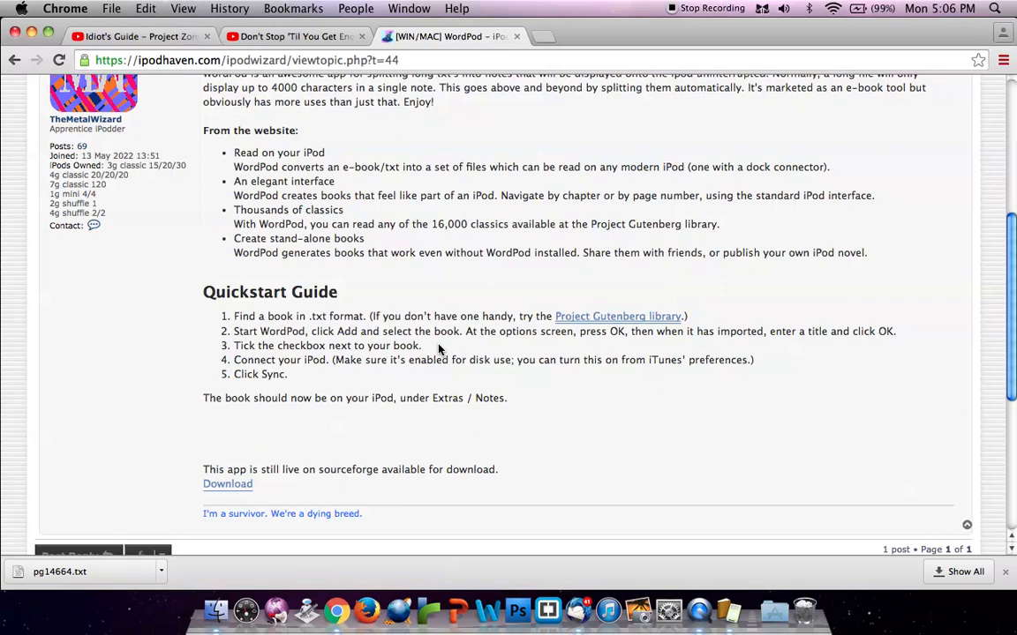
pyautogui.scroll(8, 439, 349)
pyautogui.scroll(-6, 438, 349)
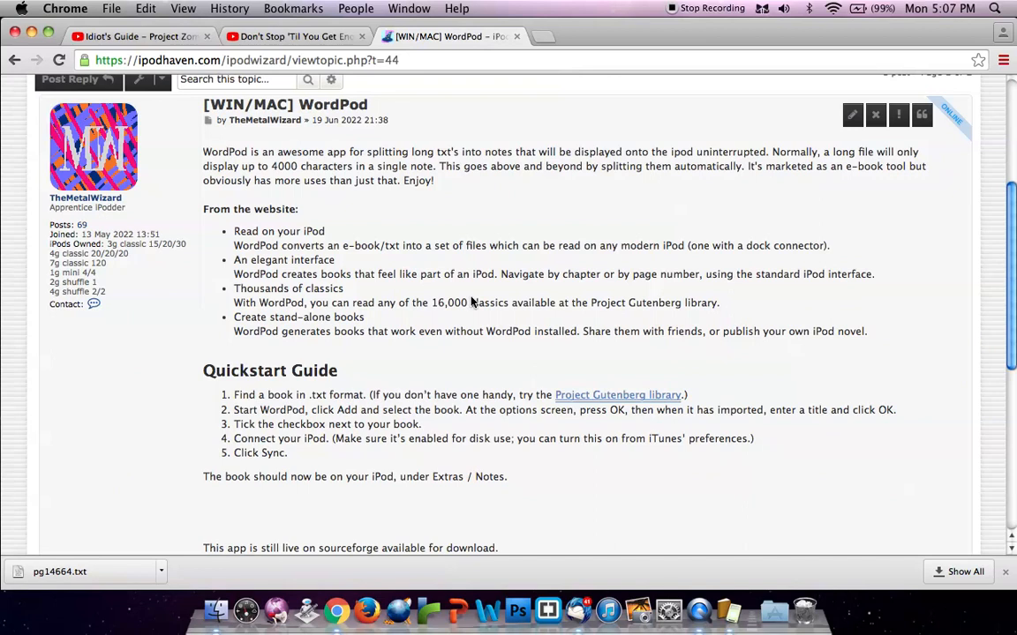
pyautogui.moveTo(199, 107); pyautogui.dragTo(390, 151)
pyautogui.click(472, 133)
pyautogui.moveTo(399, 60); pyautogui.dragTo(19, 33)
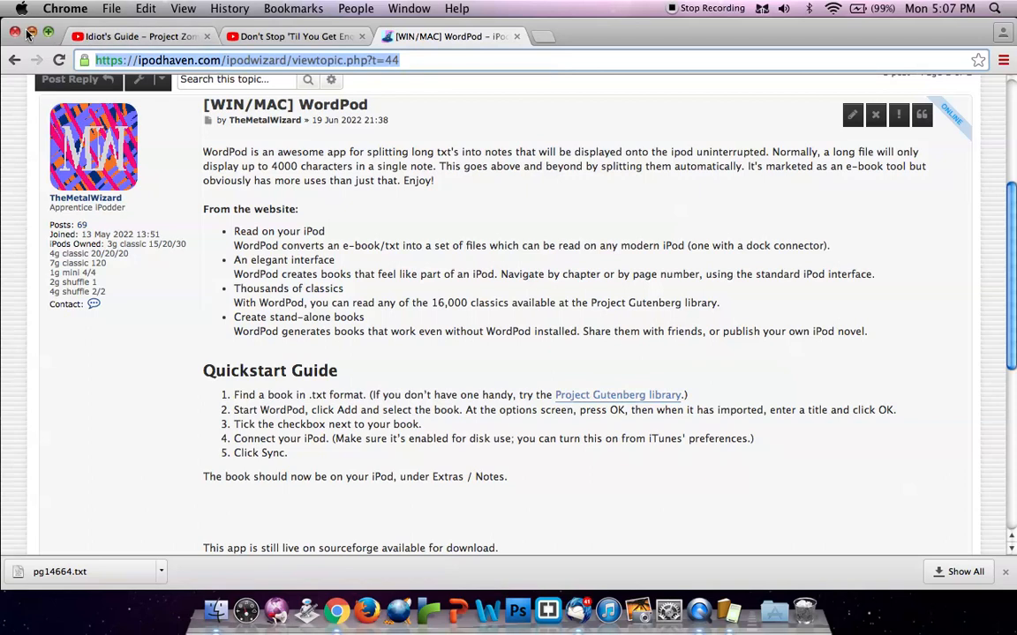
pyautogui.click(17, 33)
# Switch to WordPod and add pg14664.txt as a new book
pyautogui.click(456, 258)
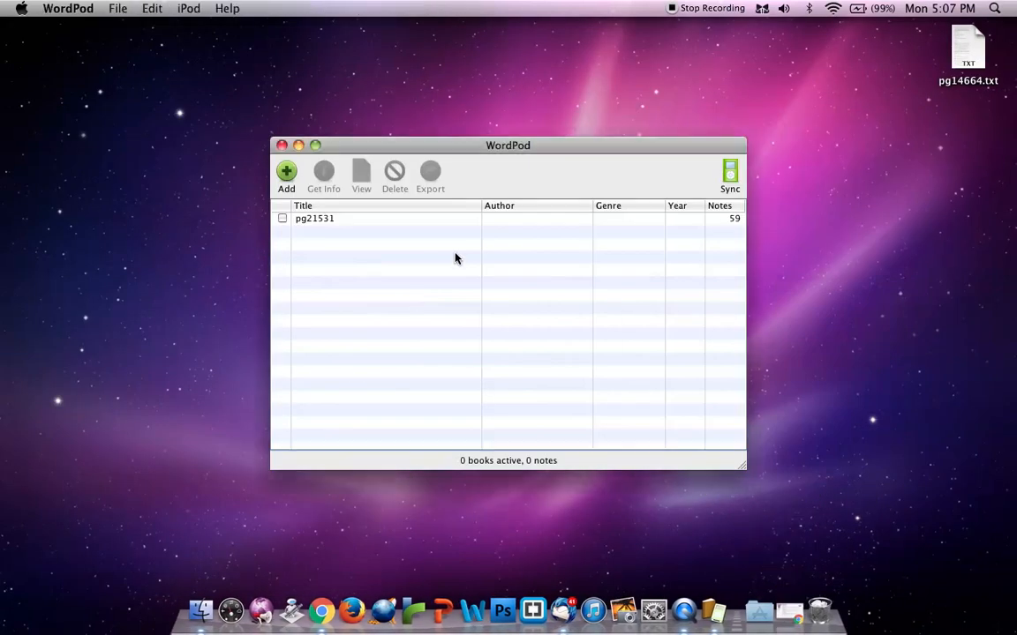
pyautogui.click(286, 170)
pyautogui.click(465, 142)
pyautogui.doubleClick(465, 143)
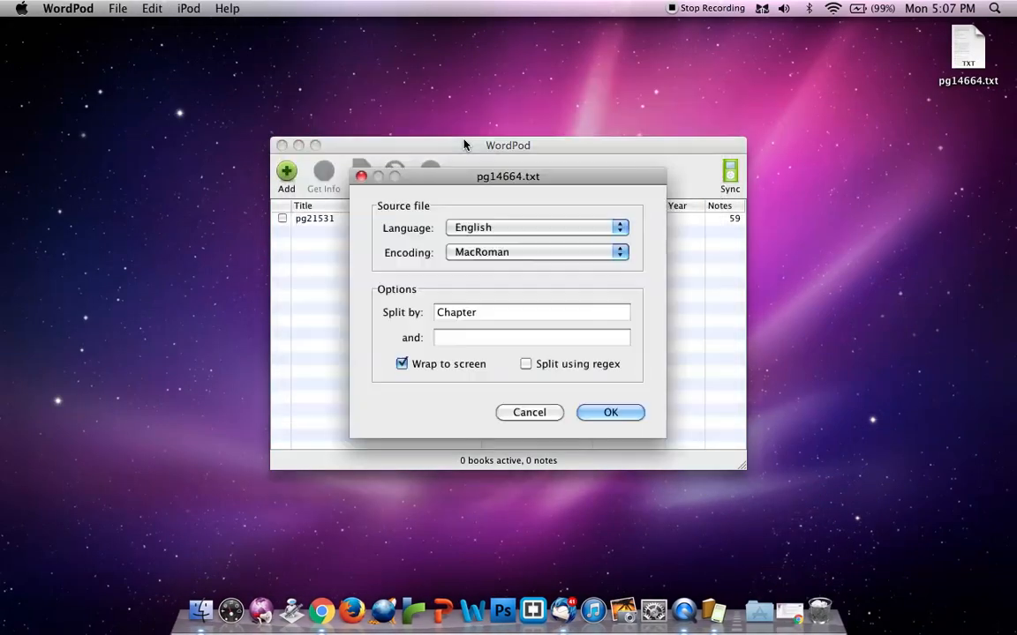
# Set the source file's encoding to UTF-8, import the book, and accept its details with the title pg14664
pyautogui.click(474, 252)
pyautogui.scroll(-3, 494, 318)
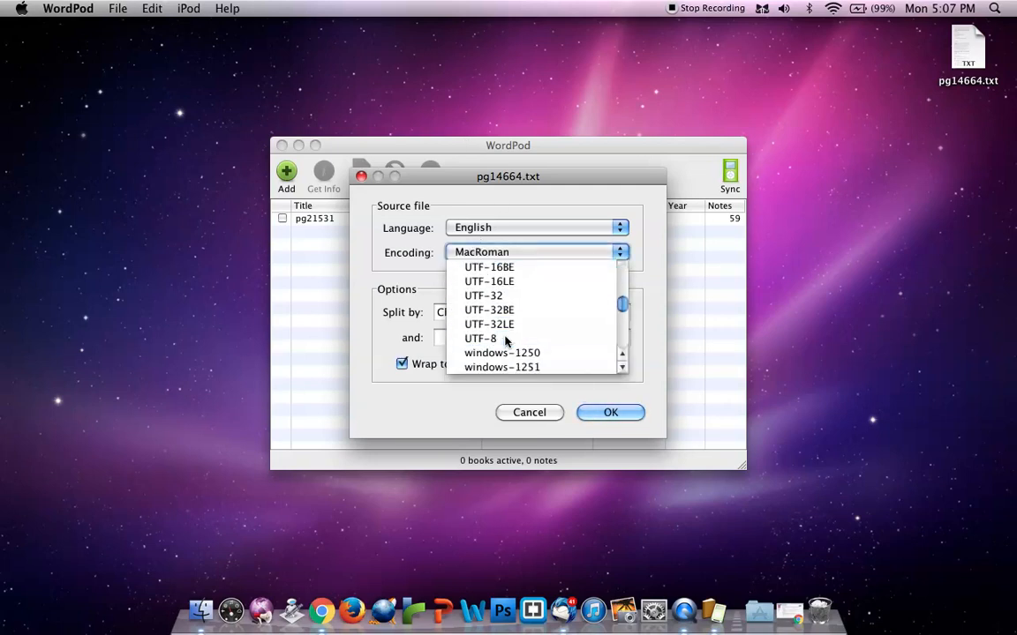
pyautogui.click(492, 339)
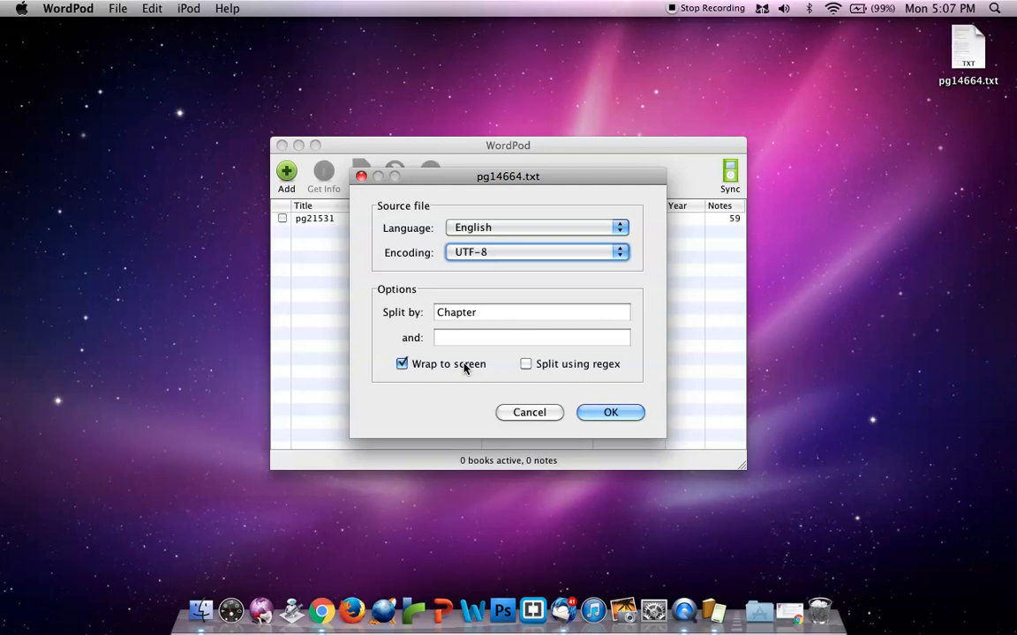
pyautogui.click(607, 413)
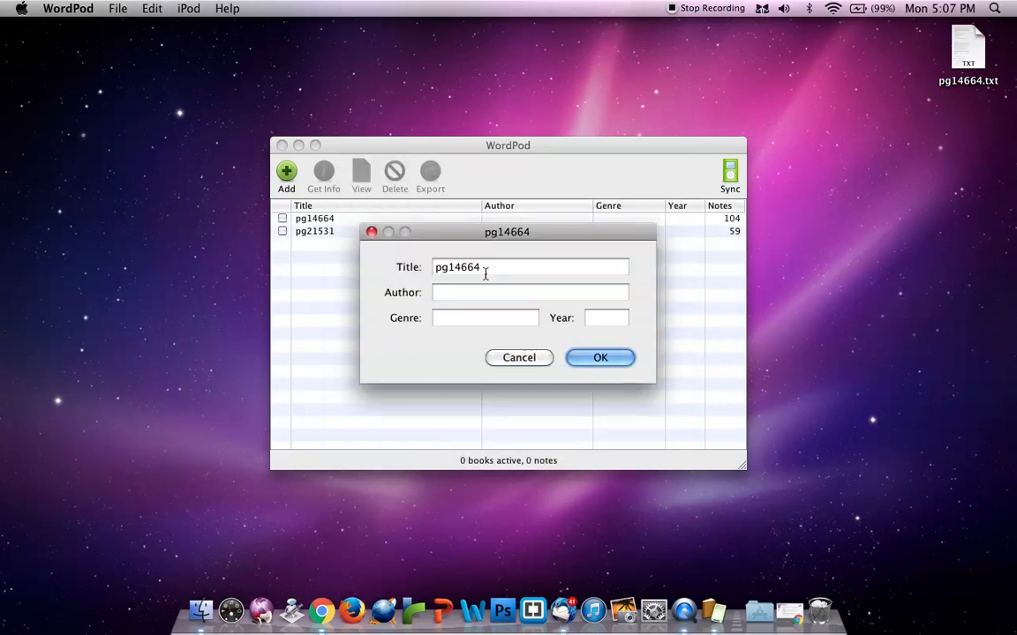
pyautogui.click(596, 358)
pyautogui.click(338, 233)
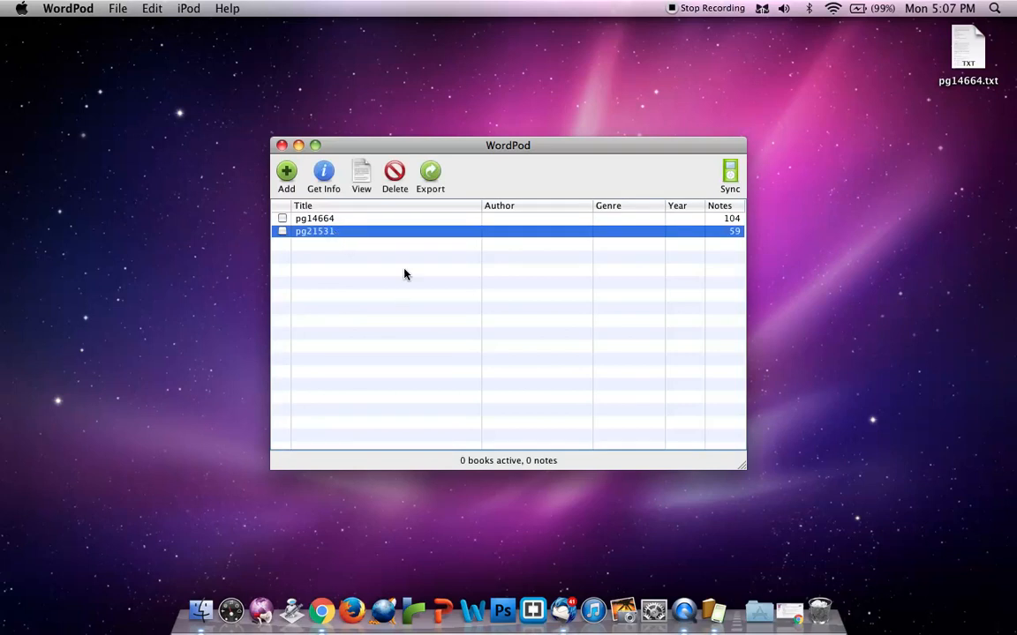
pyautogui.doubleClick(337, 234)
pyautogui.click(381, 264)
# View the imported pg14664 book, page forward through its first several notes, and close the viewer
pyautogui.click(352, 219)
pyautogui.click(352, 219)
pyautogui.click(515, 283)
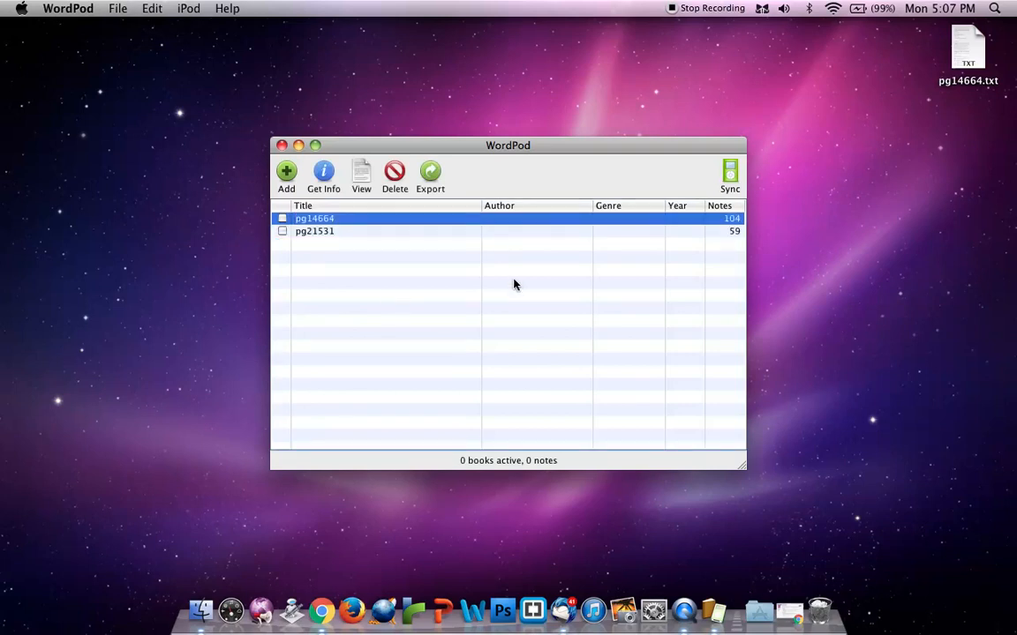
pyautogui.click(361, 174)
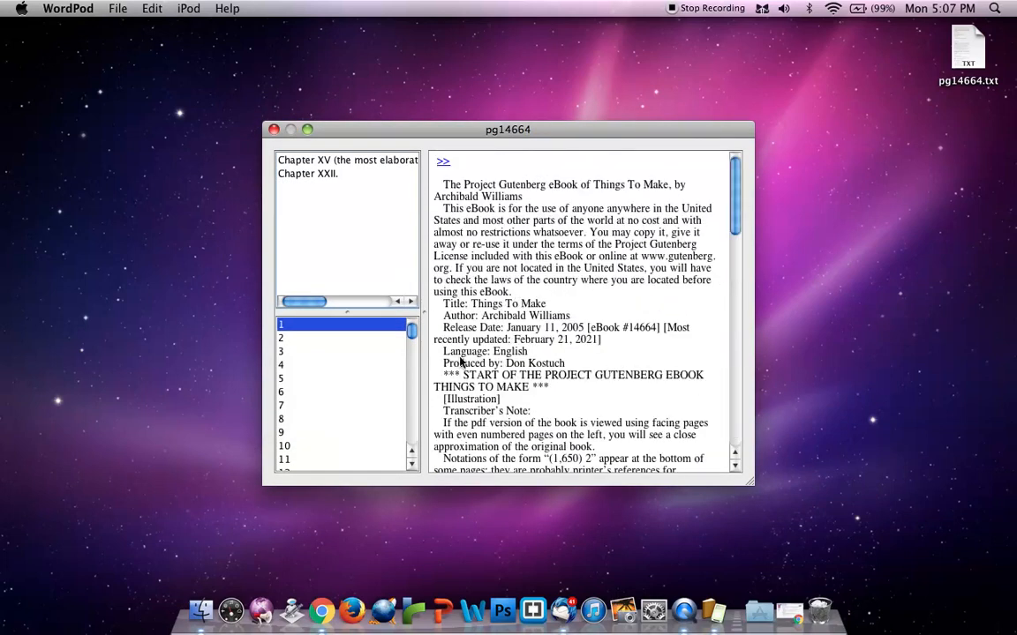
pyautogui.click(444, 163)
pyautogui.click(443, 163)
pyautogui.click(443, 163)
pyautogui.click(443, 162)
pyautogui.click(443, 163)
pyautogui.click(443, 162)
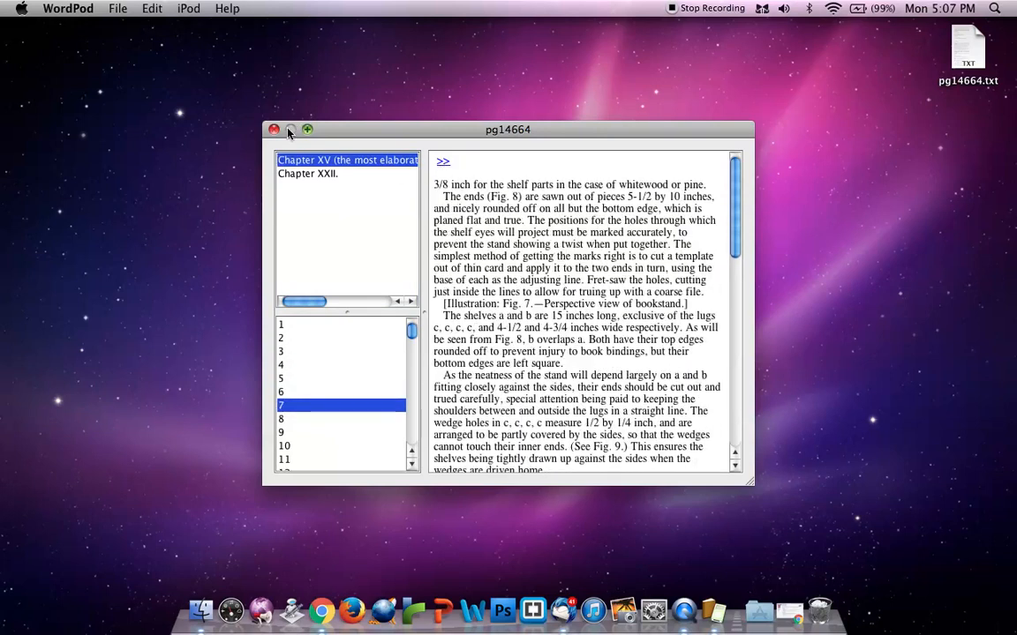
pyautogui.click(274, 129)
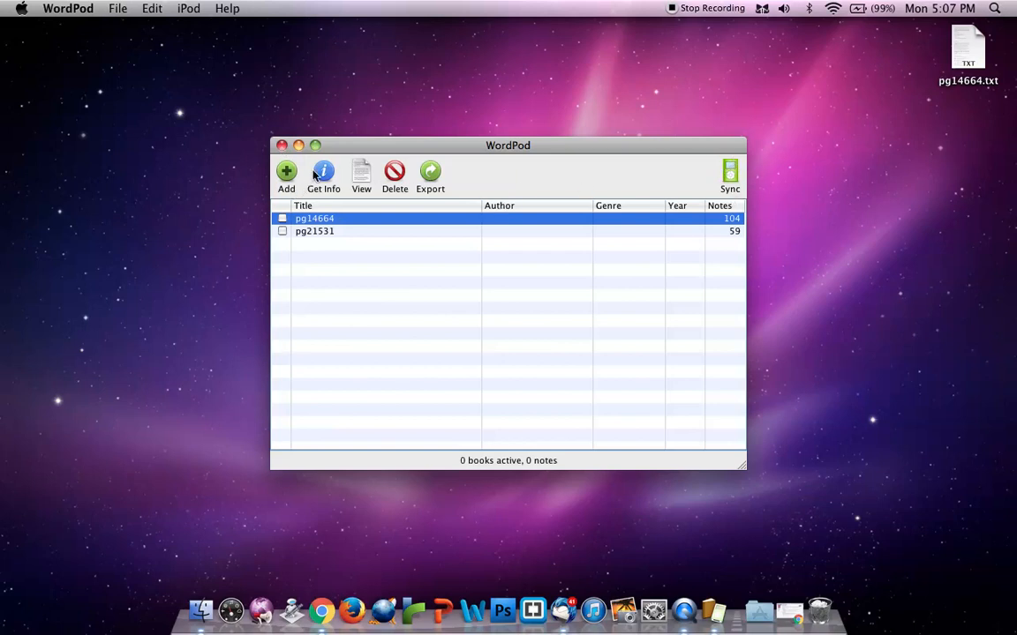
pyautogui.click(287, 177)
pyautogui.click(522, 355)
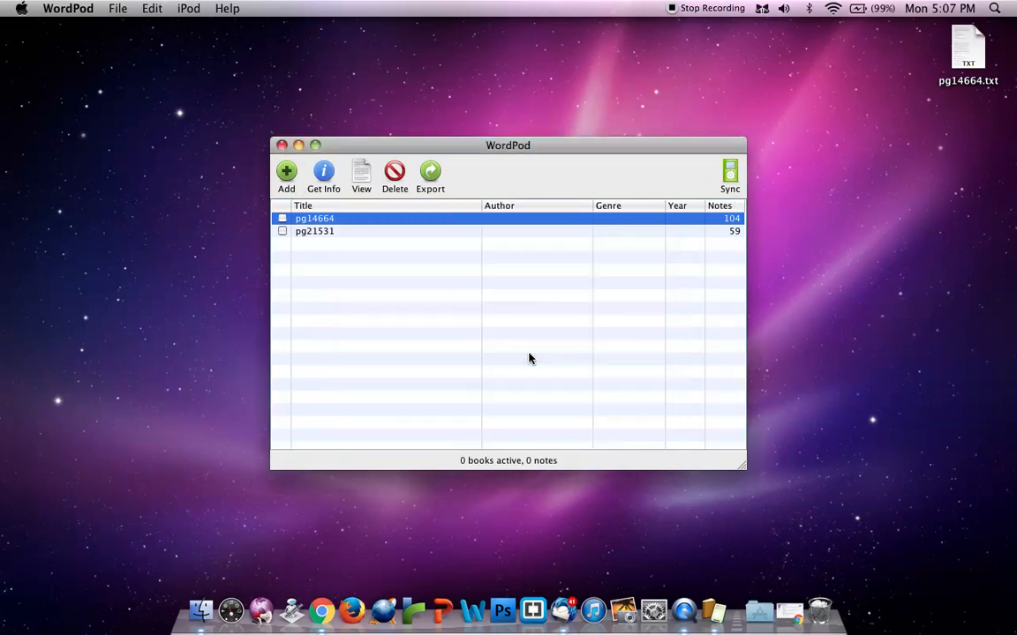
pyautogui.rightClick(523, 213)
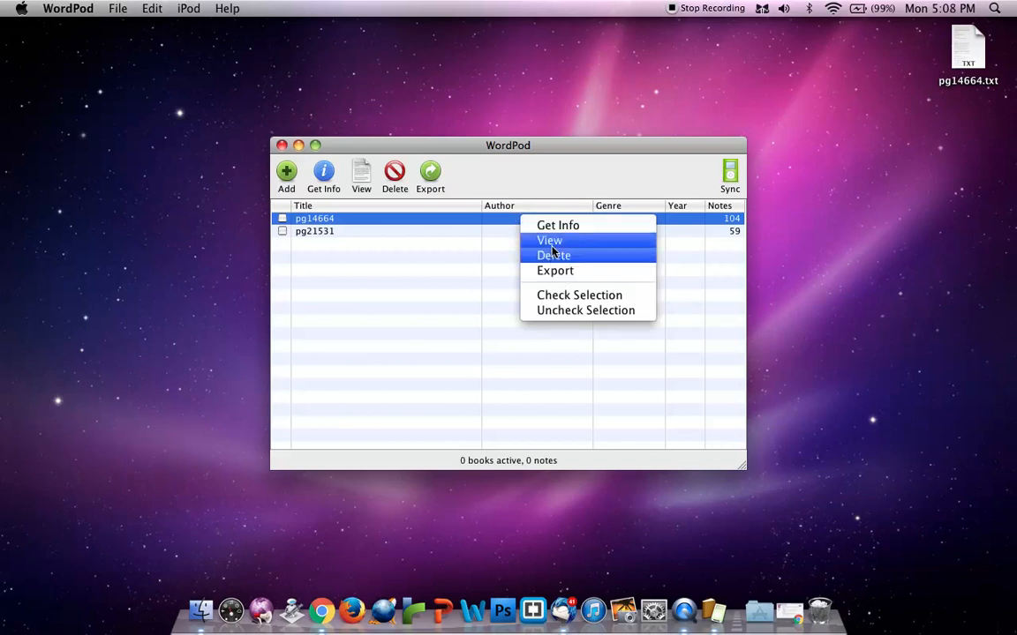
pyautogui.click(465, 287)
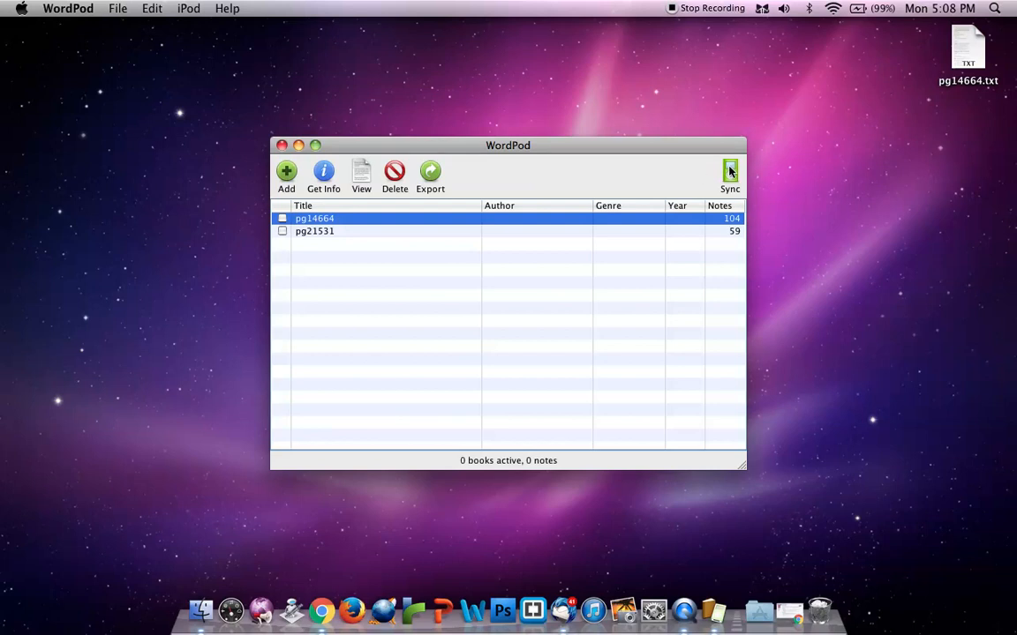
# Close WordPod and open a blank TextEdit document, placing its window in the upper-right corner of the desktop
pyautogui.click(281, 147)
pyautogui.click(987, 60)
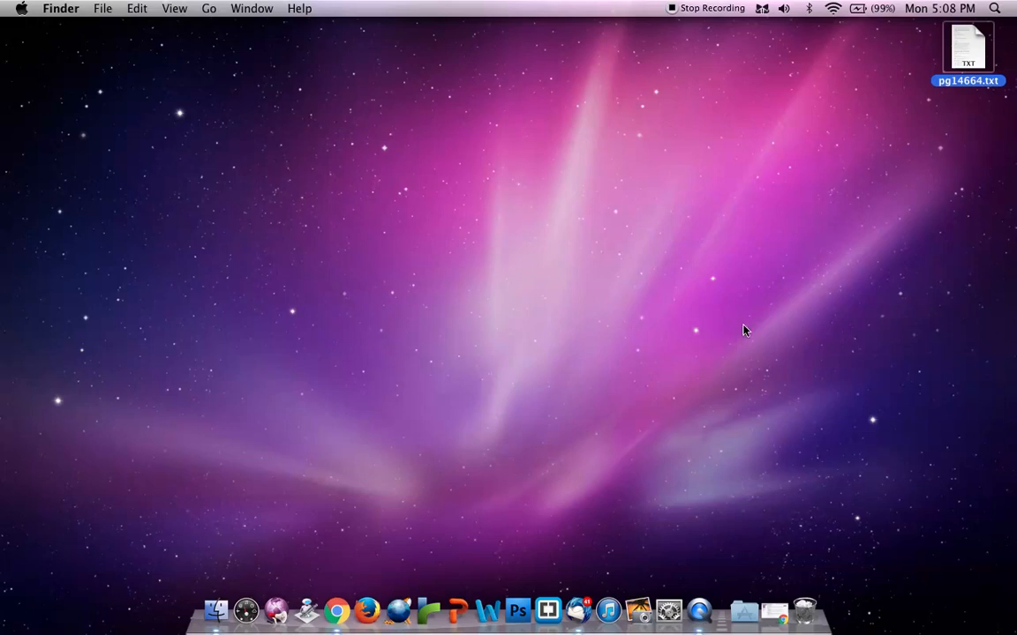
pyautogui.click(1001, 7)
pyautogui.write('text')
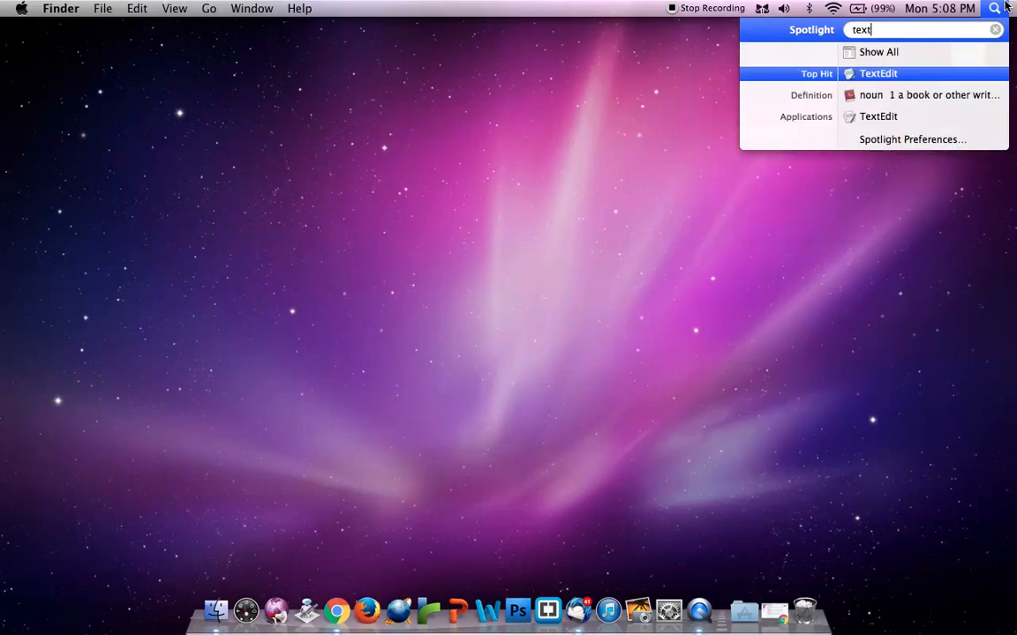
pyautogui.press('Return')
pyautogui.moveTo(443, 53); pyautogui.dragTo(978, 34)
# Launch Twine and place its new story window beside the blank TextEdit document
pyautogui.click(476, 487)
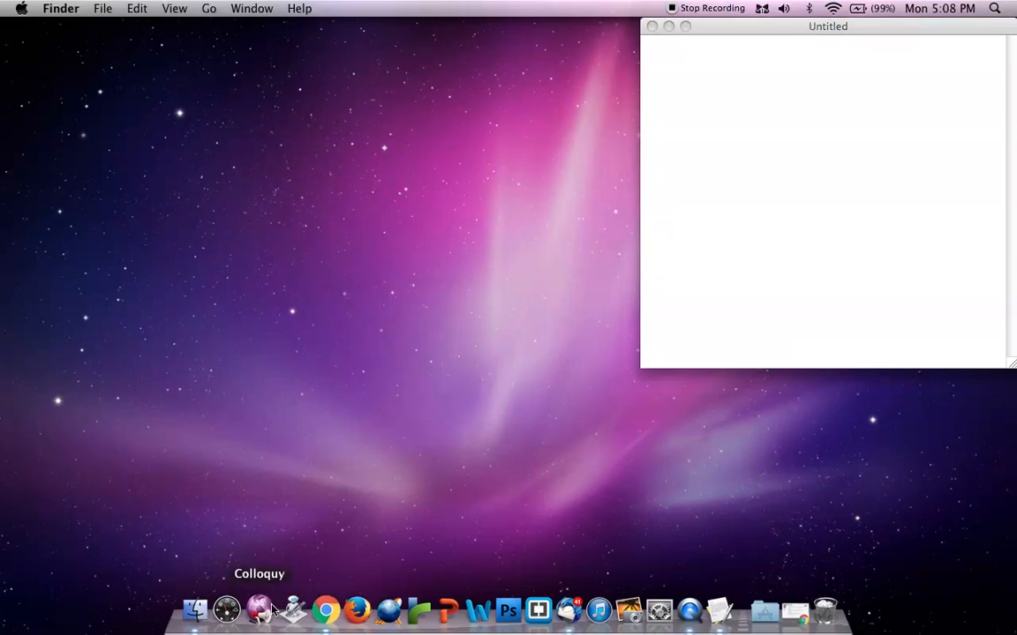
pyautogui.click(420, 622)
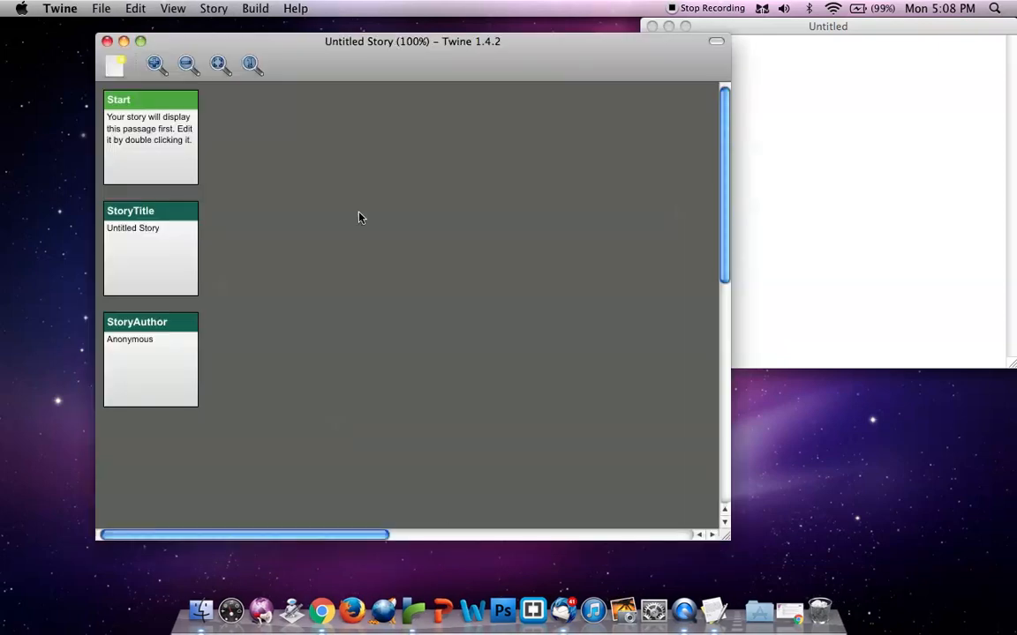
pyautogui.moveTo(302, 44); pyautogui.dragTo(208, 29)
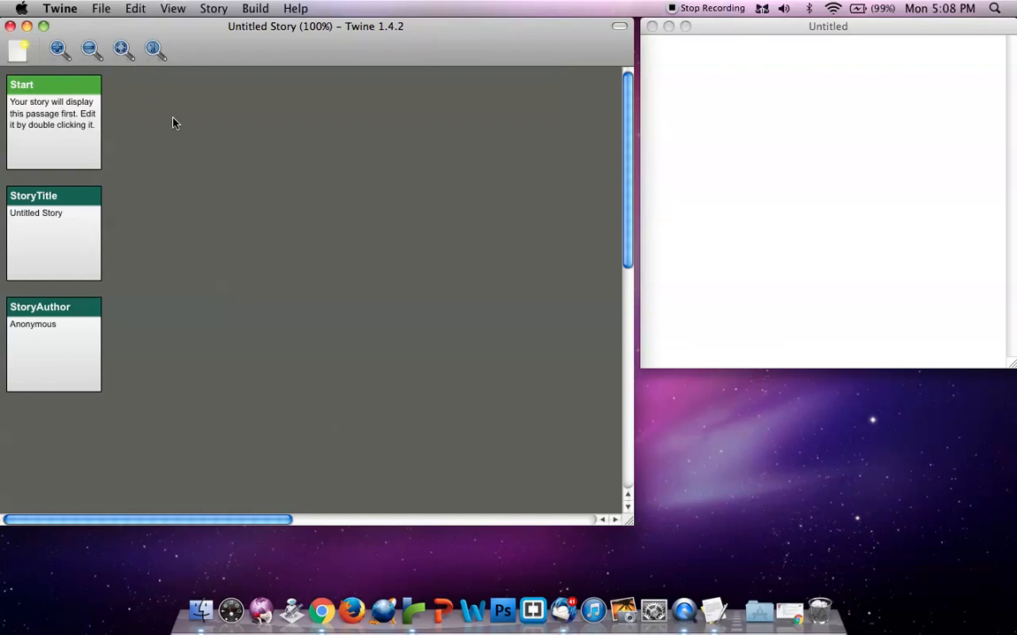
# Replace the Start passage's placeholder text with "Start Game" and begin a link on the line below it
pyautogui.doubleClick(64, 120)
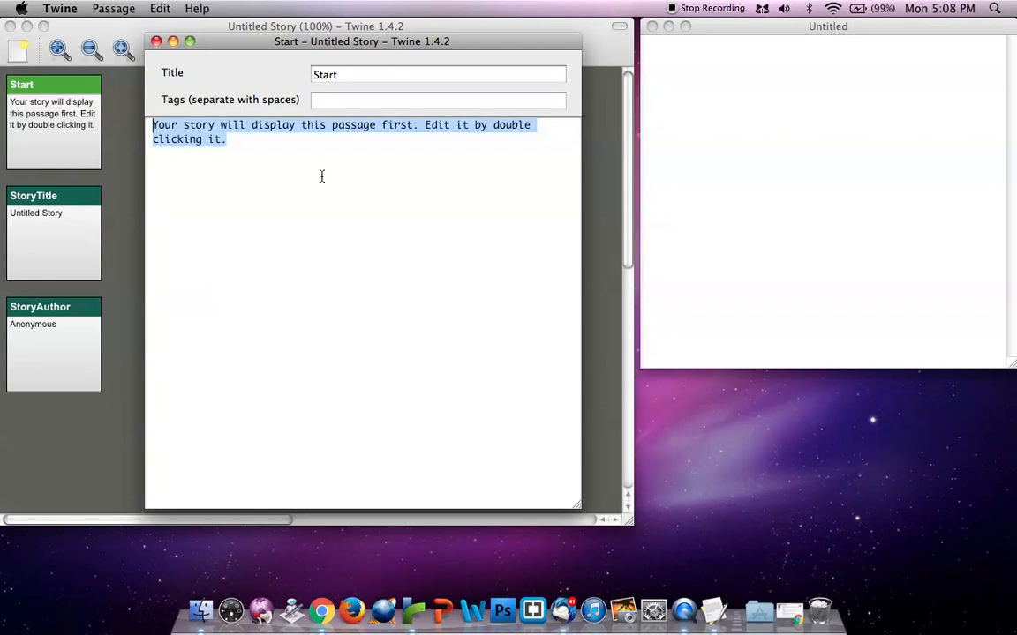
pyautogui.press('BackSpace')
pyautogui.write('Start Game')
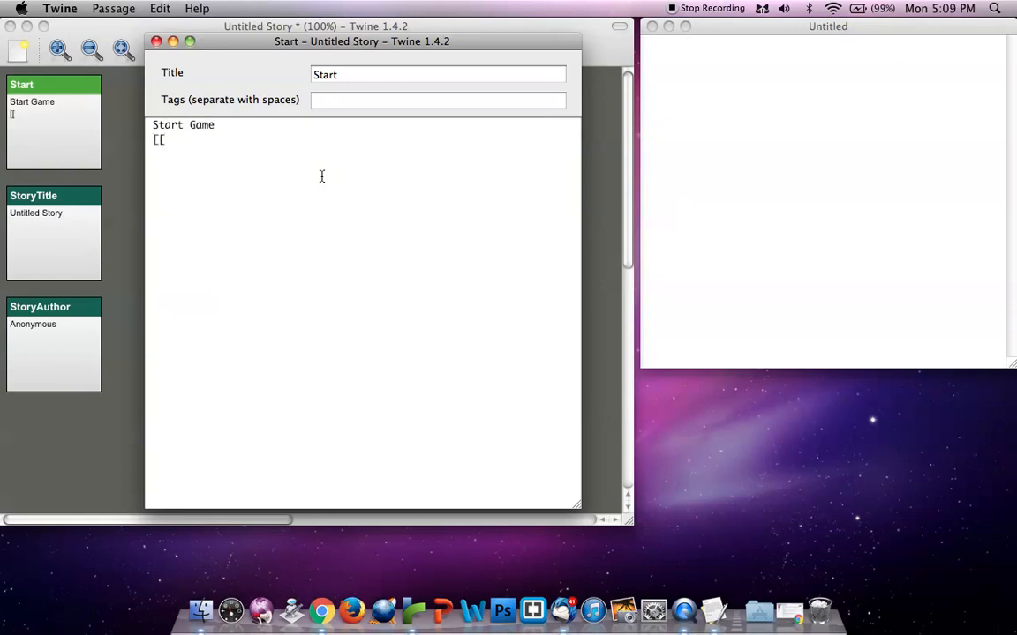
# Complete the Start passage's link as [[Start Game|1]] and create the linked passage 1 when closing the passage
pyautogui.press('BackSpace')
pyautogui.press('BackSpace')
pyautogui.write(']]')
pyautogui.press('Left')
pyautogui.write('Start Gane')
pyautogui.press('BackSpace')
pyautogui.press('BackSpace')
pyautogui.write('me')
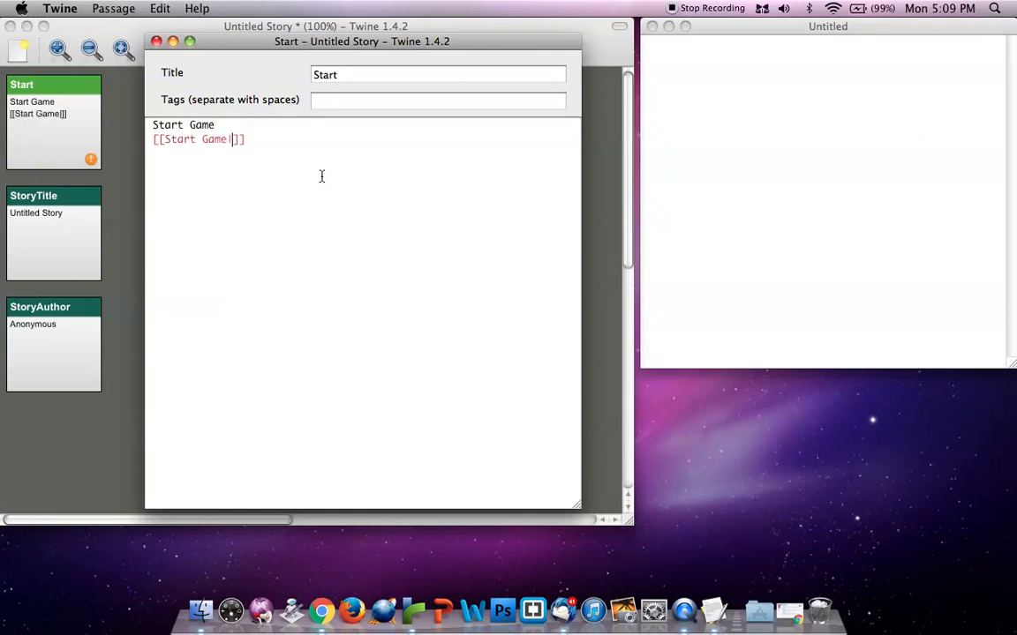
pyautogui.write('|1')
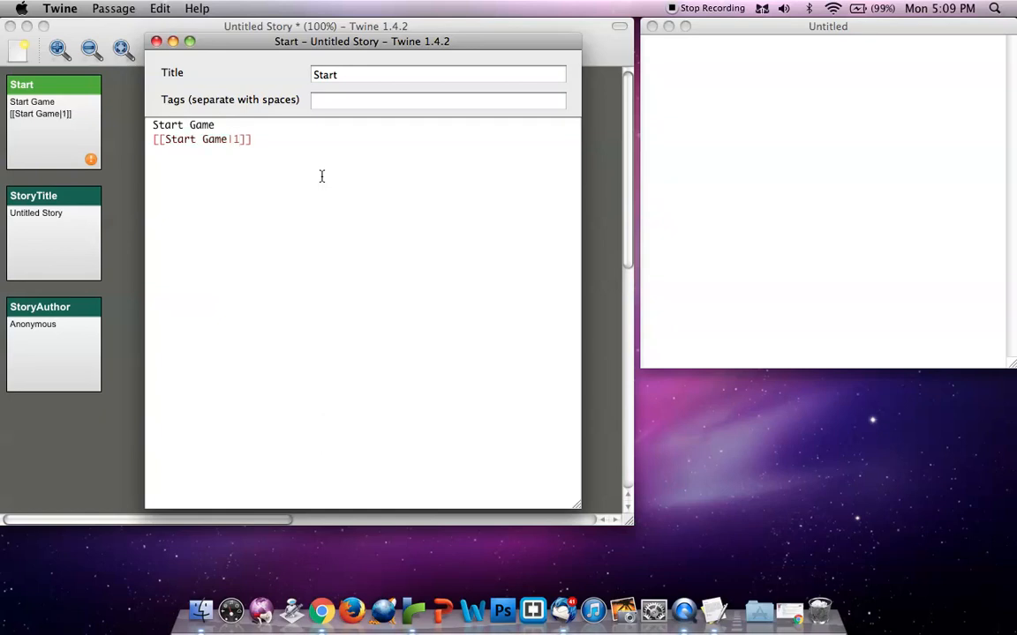
pyautogui.click(156, 41)
pyautogui.press('Return')
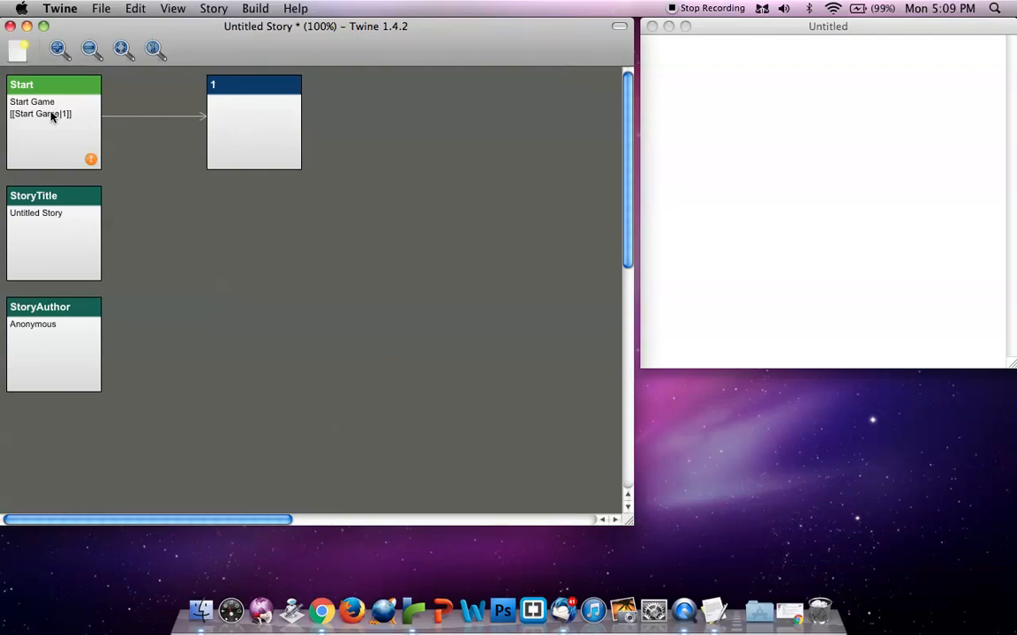
# Test play the story in the browser, follow its Start Game link, and put the test page and browser away
pyautogui.click(25, 103)
pyautogui.click(132, 8)
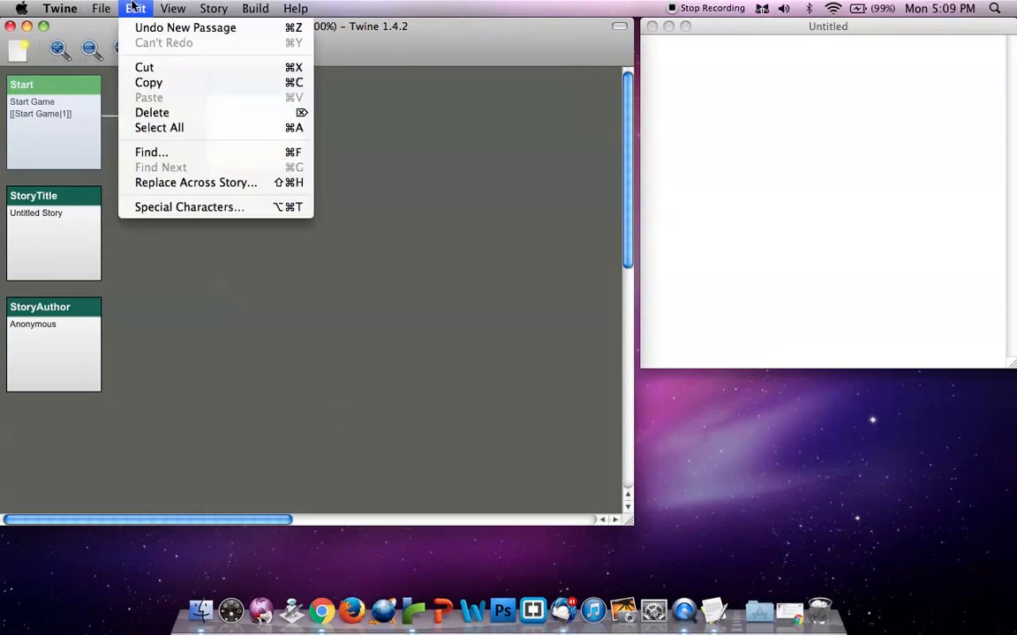
pyautogui.moveTo(221, 29)
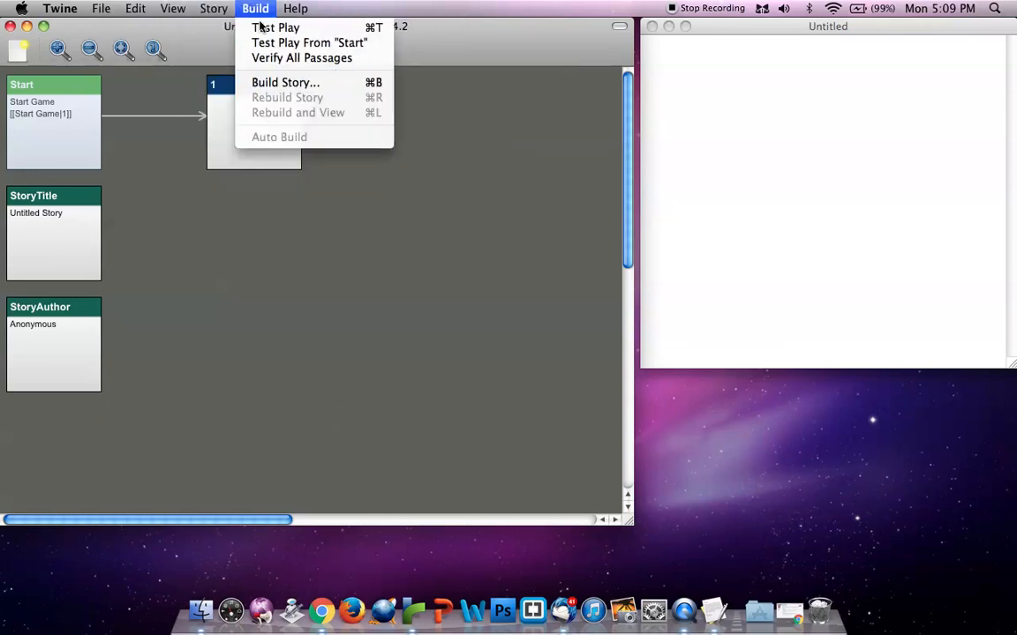
pyautogui.click(261, 27)
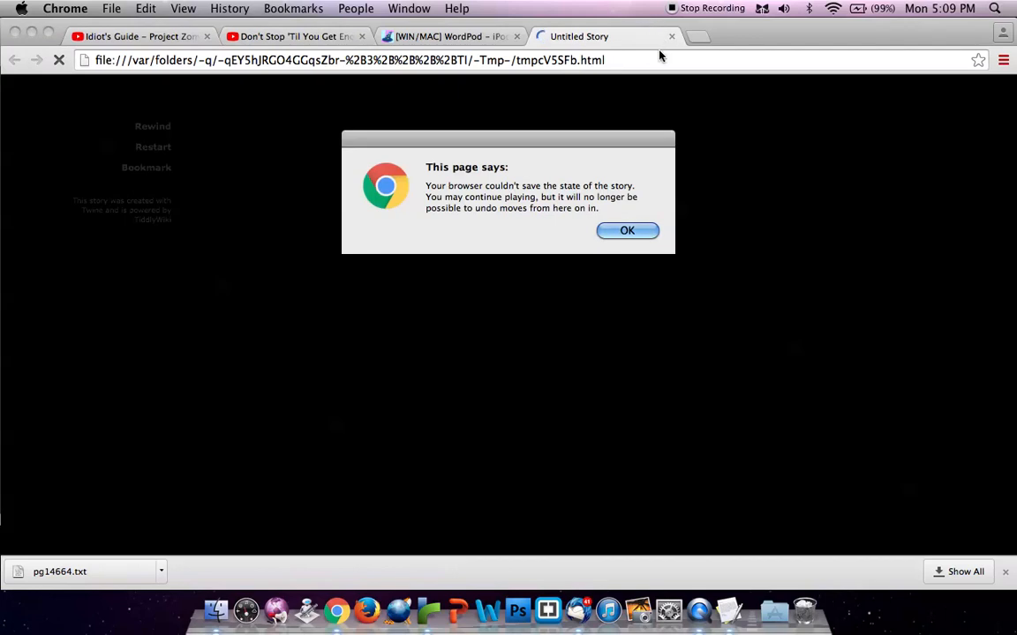
pyautogui.click(629, 231)
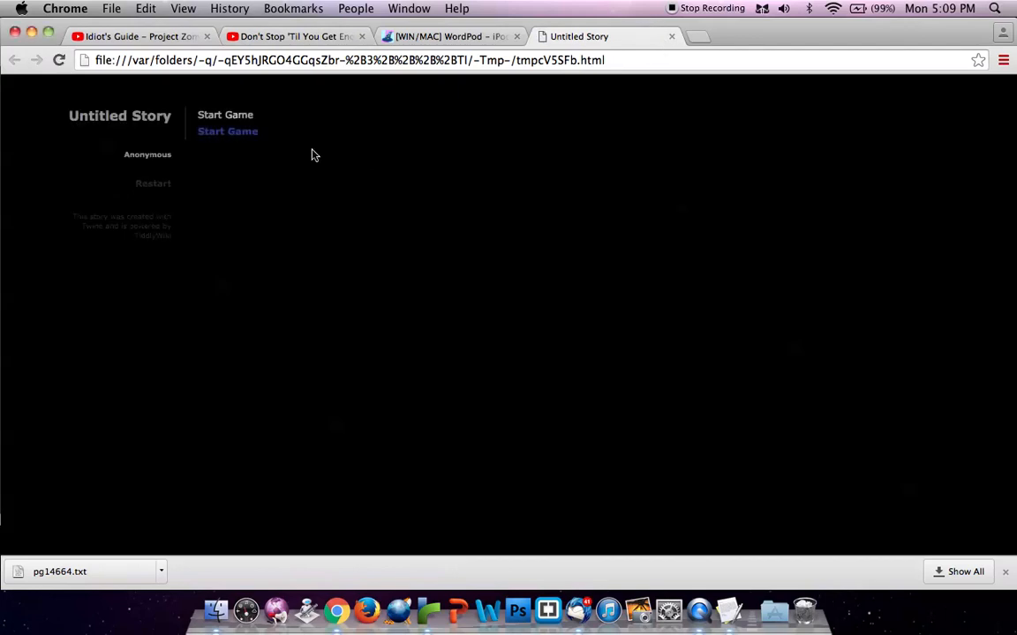
pyautogui.click(238, 135)
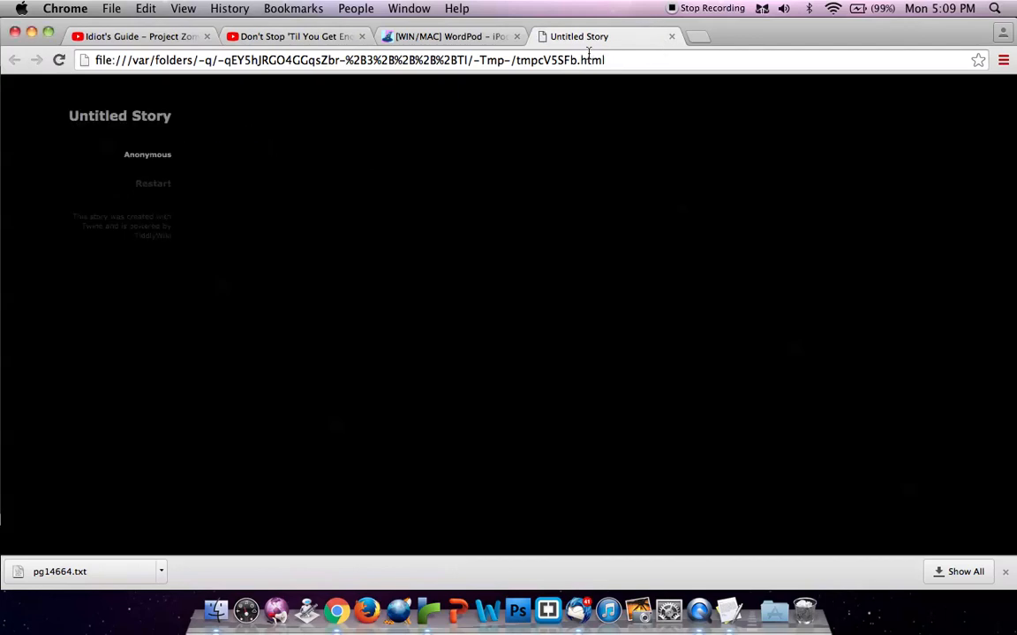
pyautogui.click(672, 36)
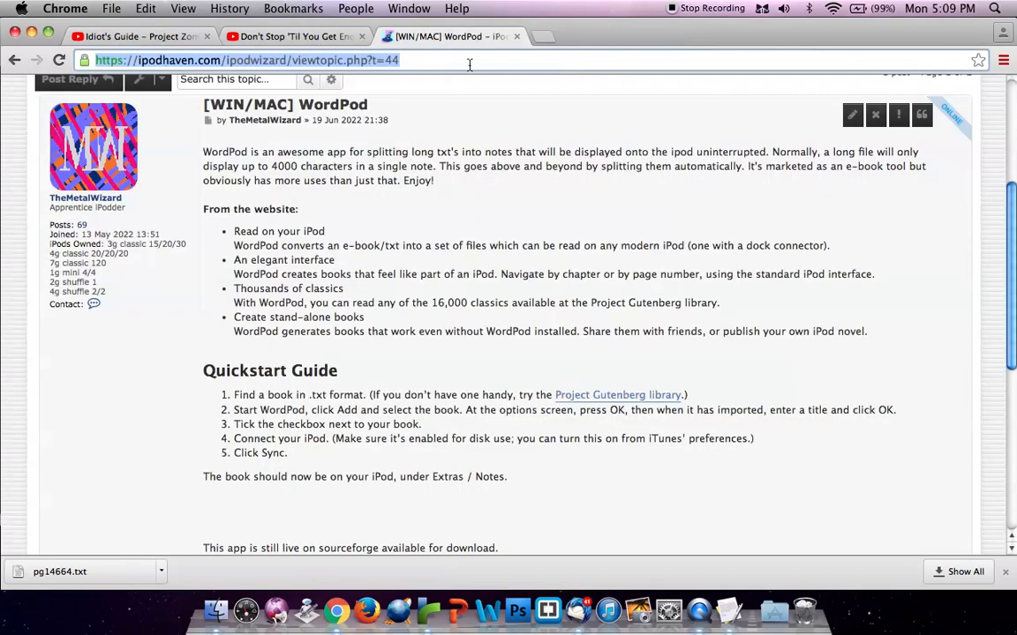
pyautogui.click(25, 35)
# Set the StoryTitle passage's text to "Dungeon Game" and the StoryAuthor passage's text to "ME"
pyautogui.click(44, 204)
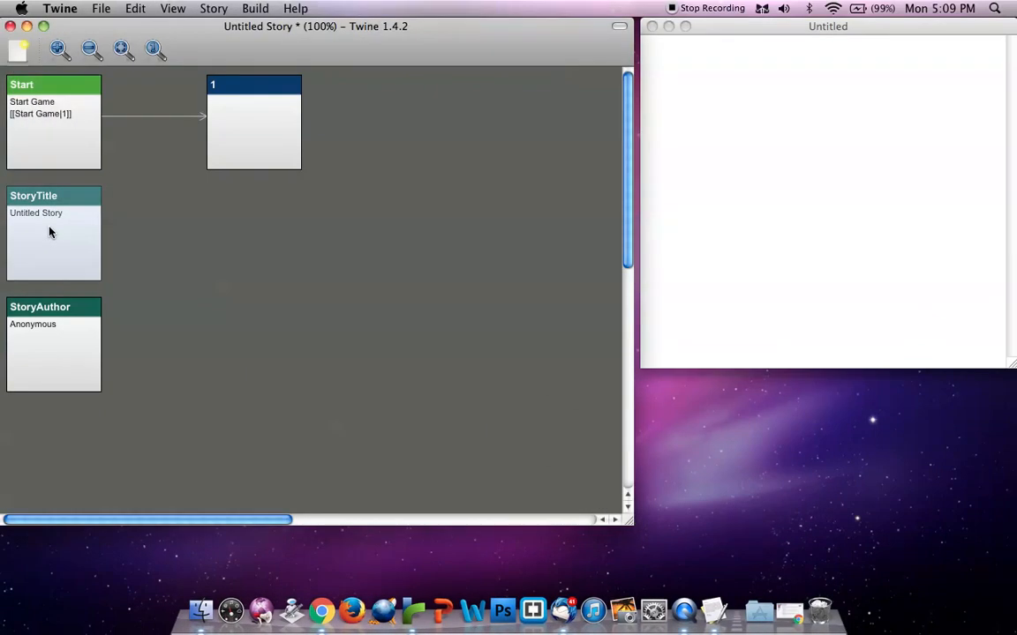
pyautogui.doubleClick(44, 204)
pyautogui.write('Dungeon Game')
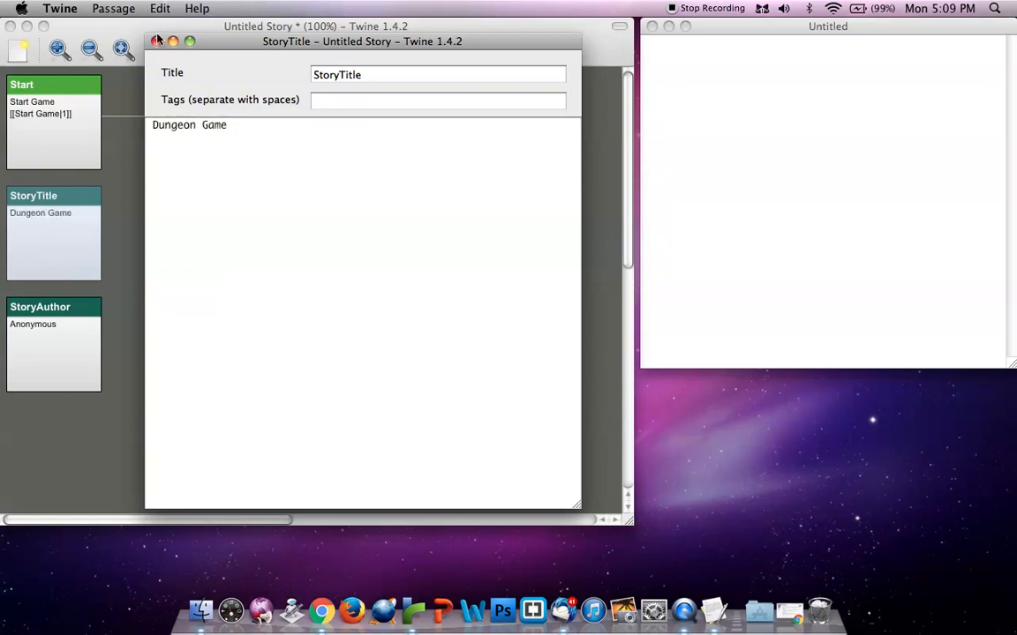
pyautogui.click(157, 41)
pyautogui.doubleClick(61, 351)
pyautogui.write('ME')
pyautogui.click(156, 40)
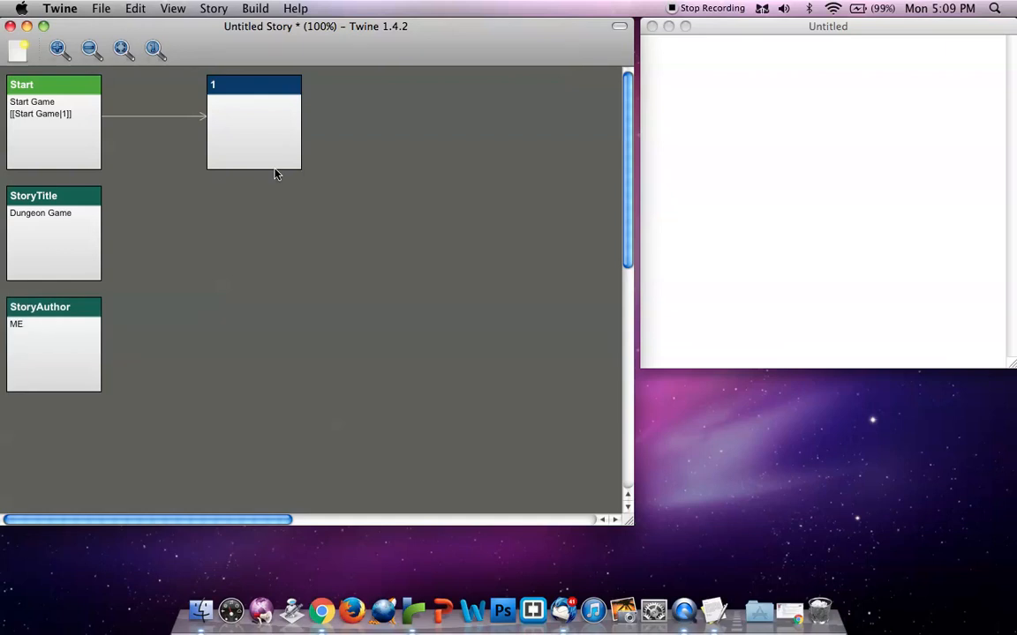
# Write "Welcome to Dungeon Game" as the text of passage 1 and close the passage
pyautogui.doubleClick(273, 131)
pyautogui.write('Welcome to Dungeon Game')
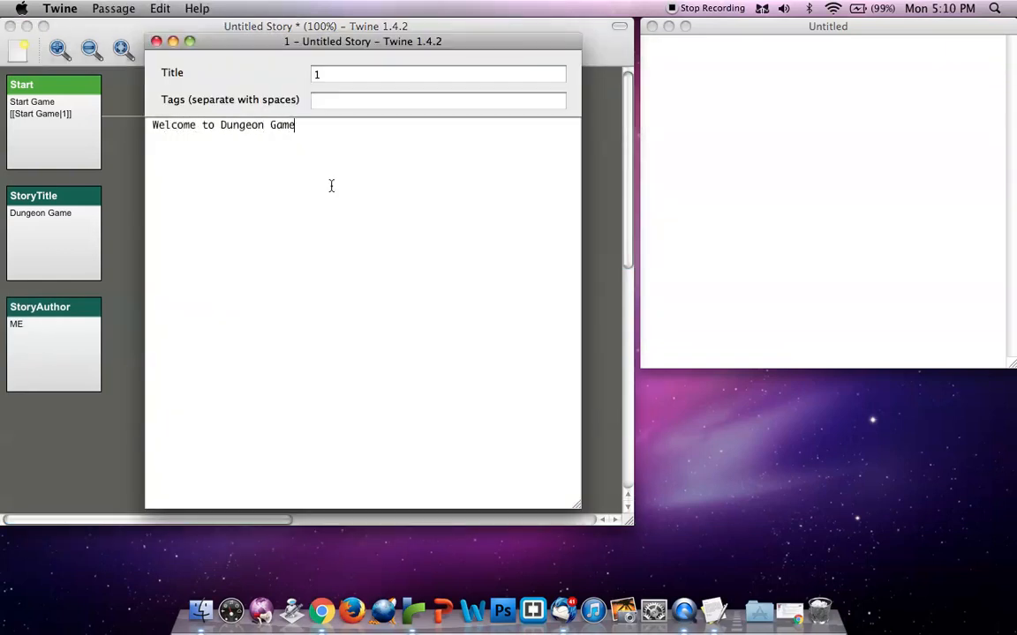
pyautogui.click(156, 41)
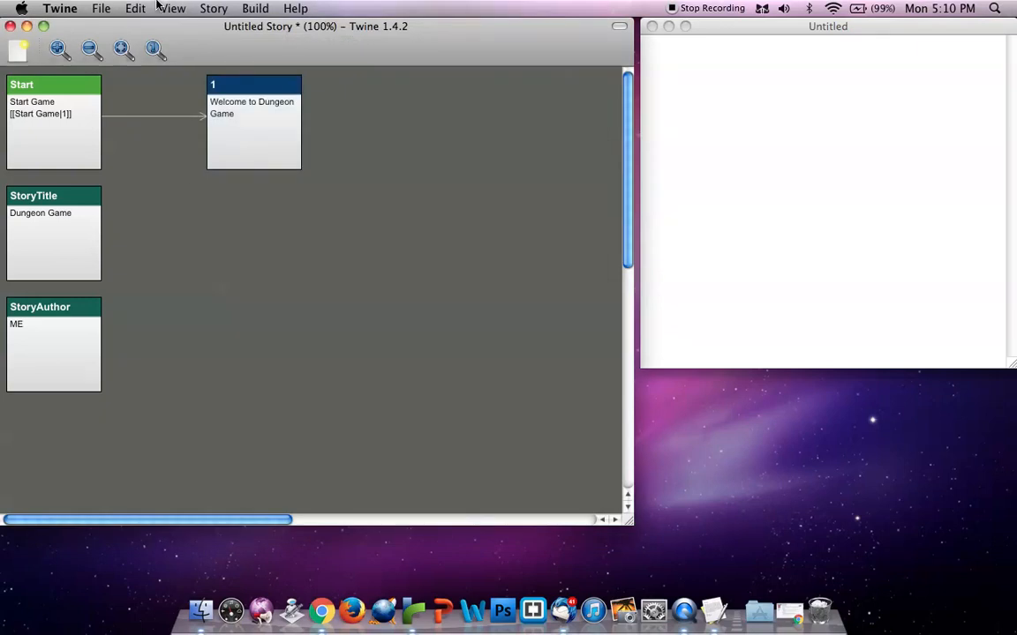
# Test play the story again to check the title, author and welcome passage, and return to the story map
pyautogui.click(214, 8)
pyautogui.click(266, 26)
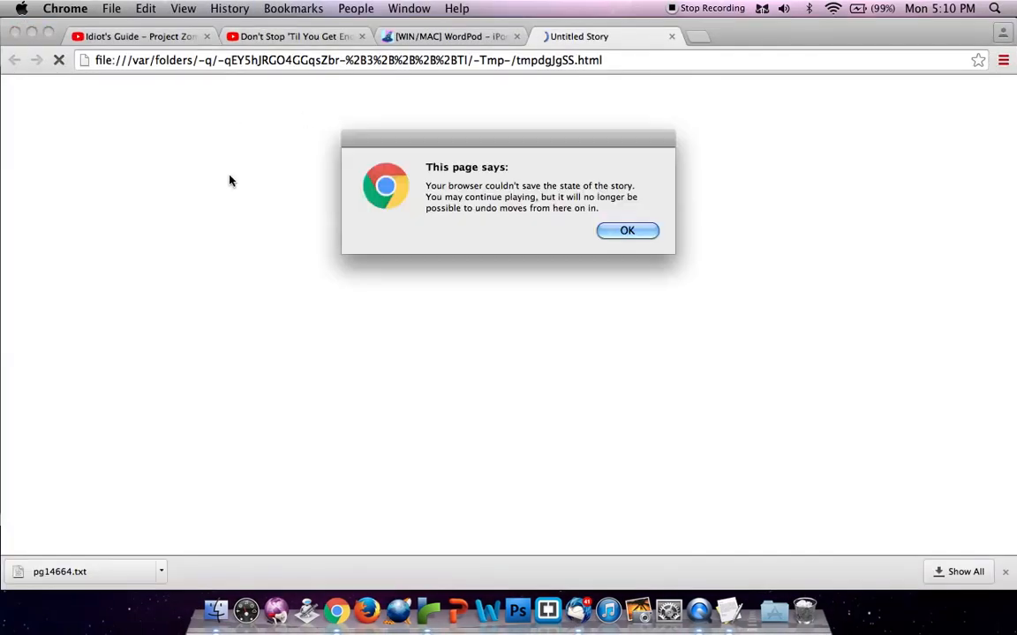
pyautogui.press('Return')
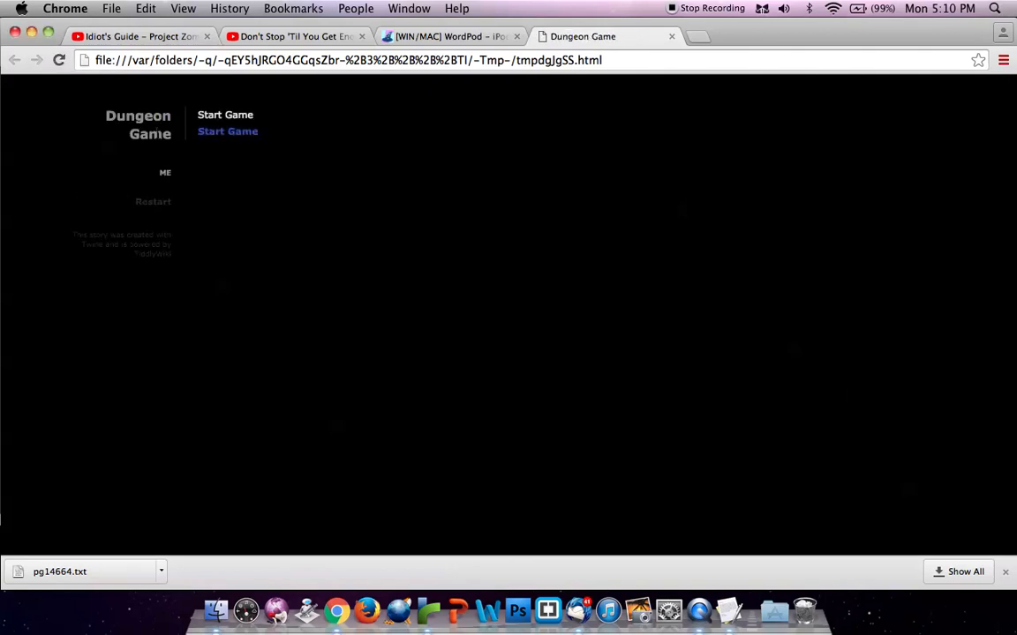
pyautogui.moveTo(180, 178); pyautogui.dragTo(144, 173)
pyautogui.click(227, 199)
pyautogui.click(234, 135)
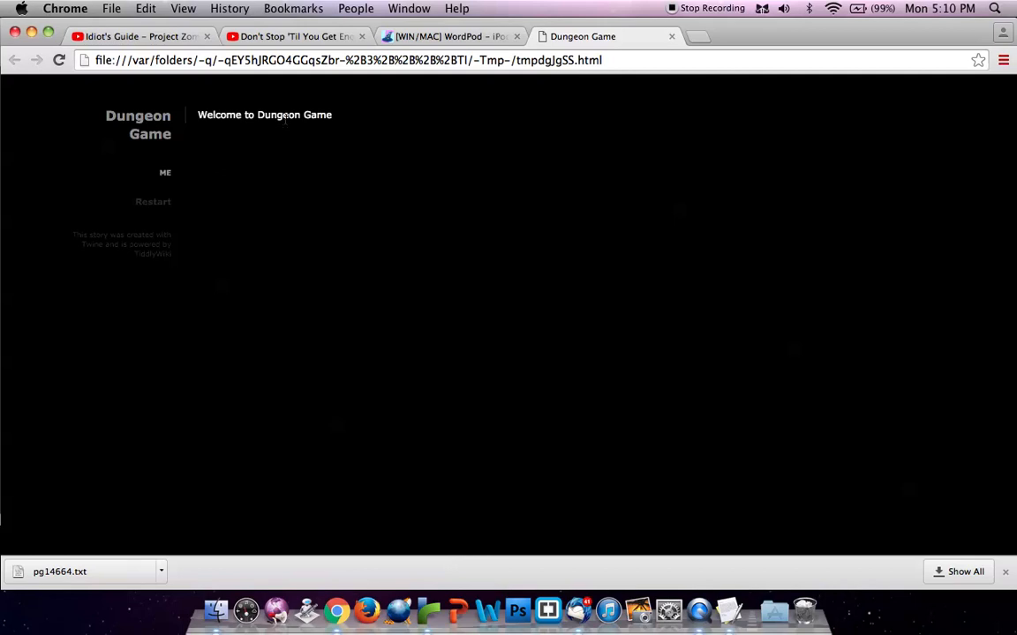
pyautogui.press('super+w')
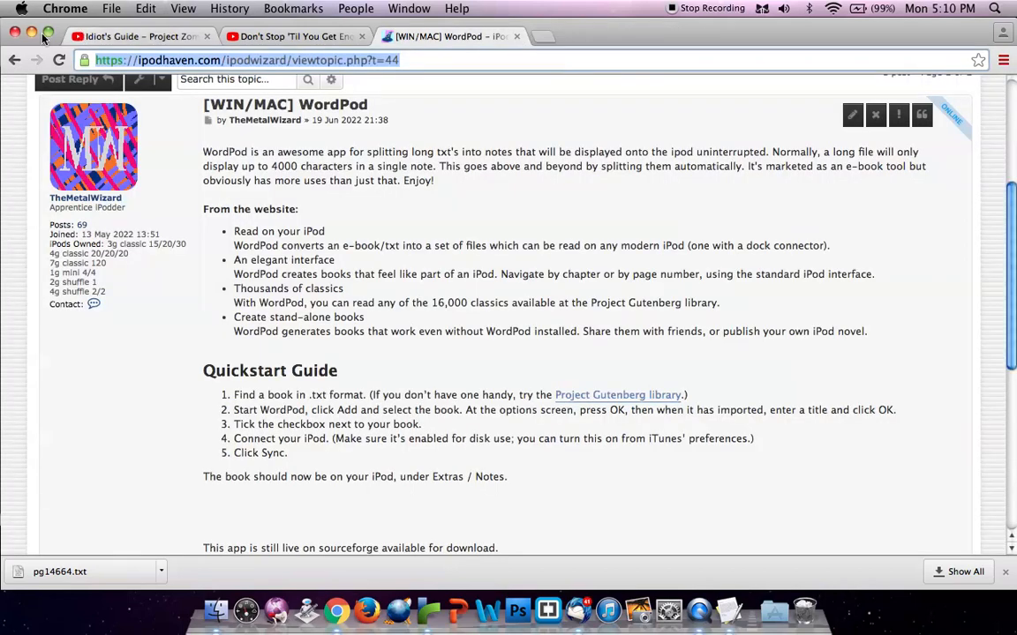
pyautogui.click(31, 33)
# Reopen passage 1 to review its text and close it without editing
pyautogui.click(342, 370)
pyautogui.doubleClick(261, 146)
pyautogui.click(350, 216)
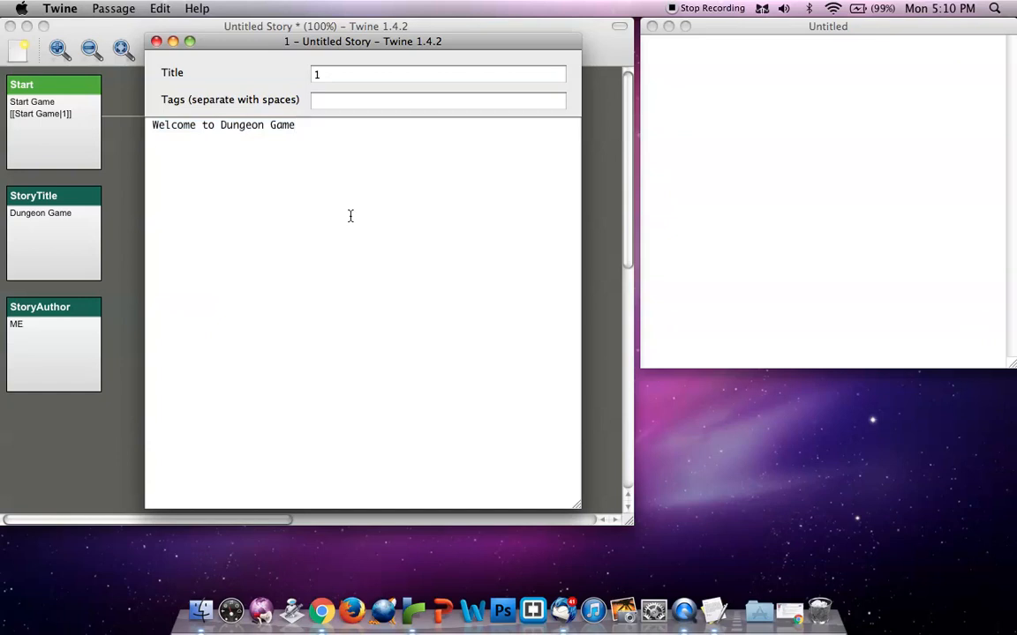
pyautogui.click(156, 42)
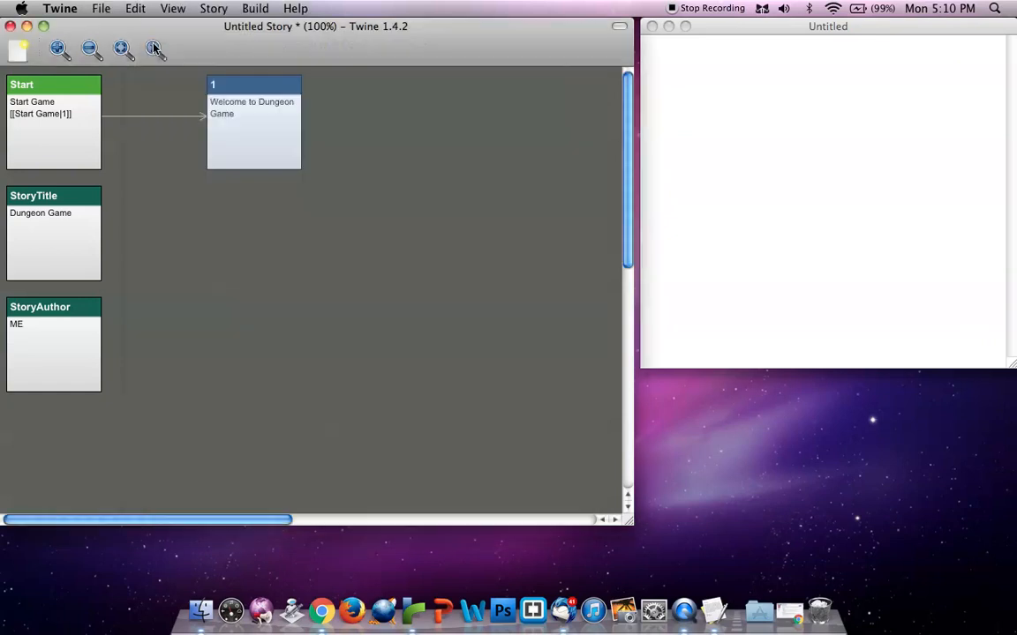
# Check the welcome text in passage 1 once more and close the passage
pyautogui.click(56, 119)
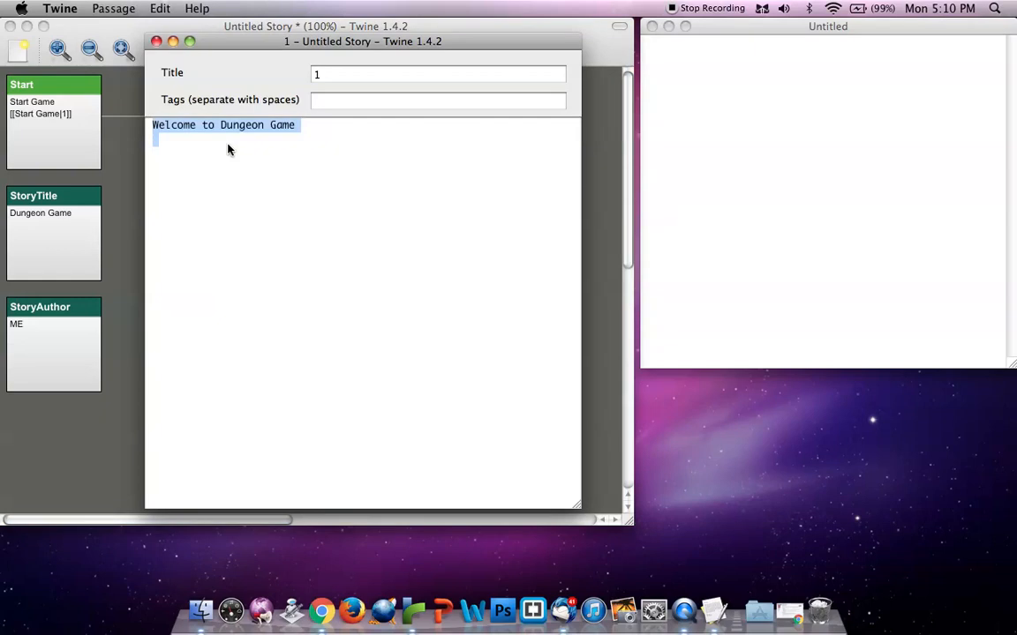
pyautogui.click(218, 192)
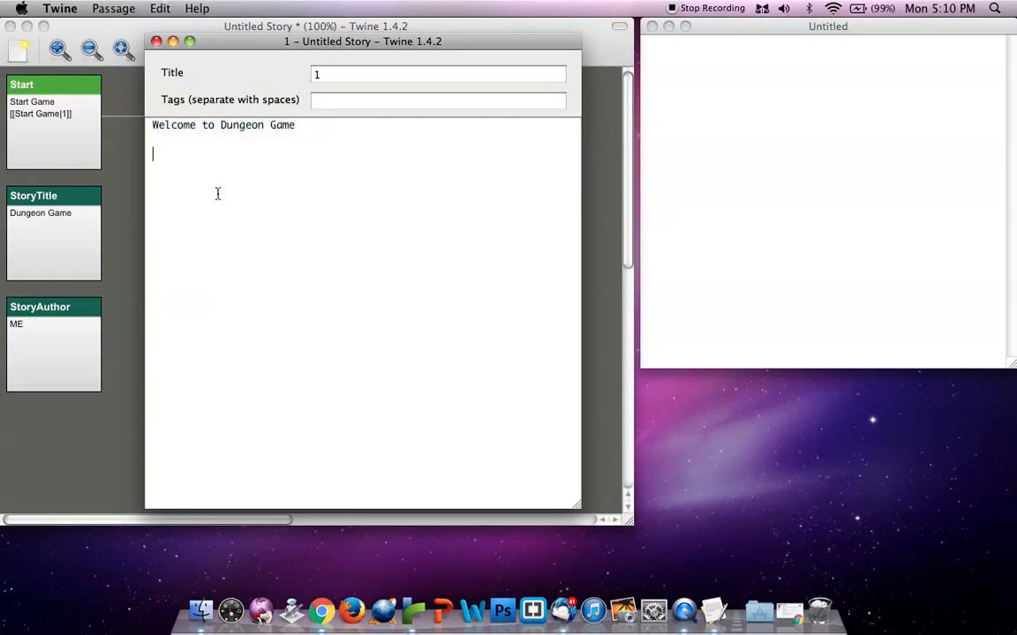
pyautogui.click(156, 42)
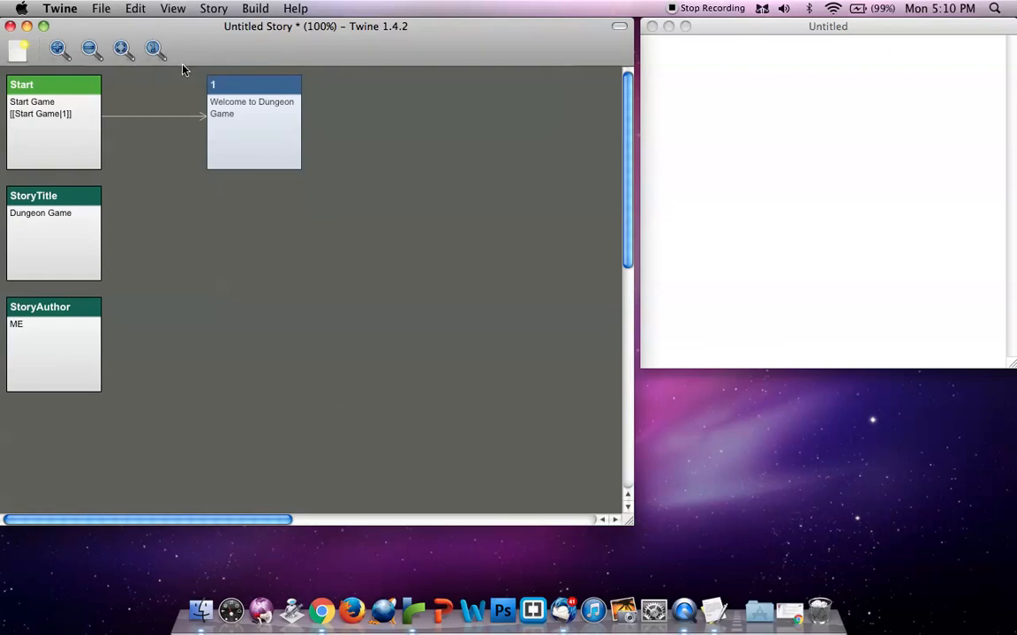
# Add the link [[Start|2]] below the welcome text in passage 1, close it and create the missing passage 2
pyautogui.moveTo(243, 134); pyautogui.dragTo(241, 132)
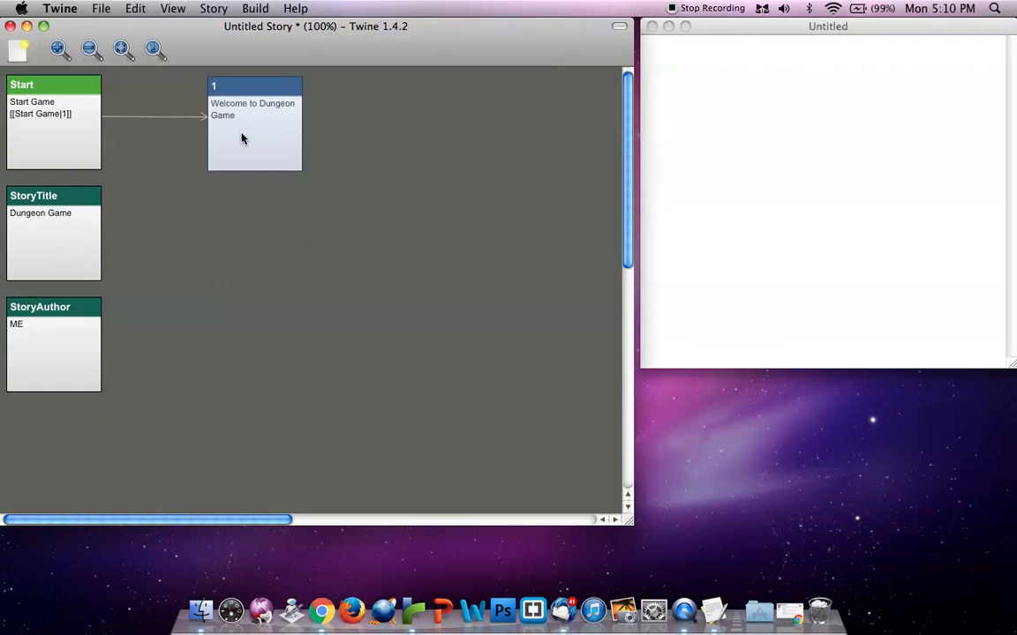
pyautogui.doubleClick(243, 137)
pyautogui.click(292, 190)
pyautogui.write('[[')
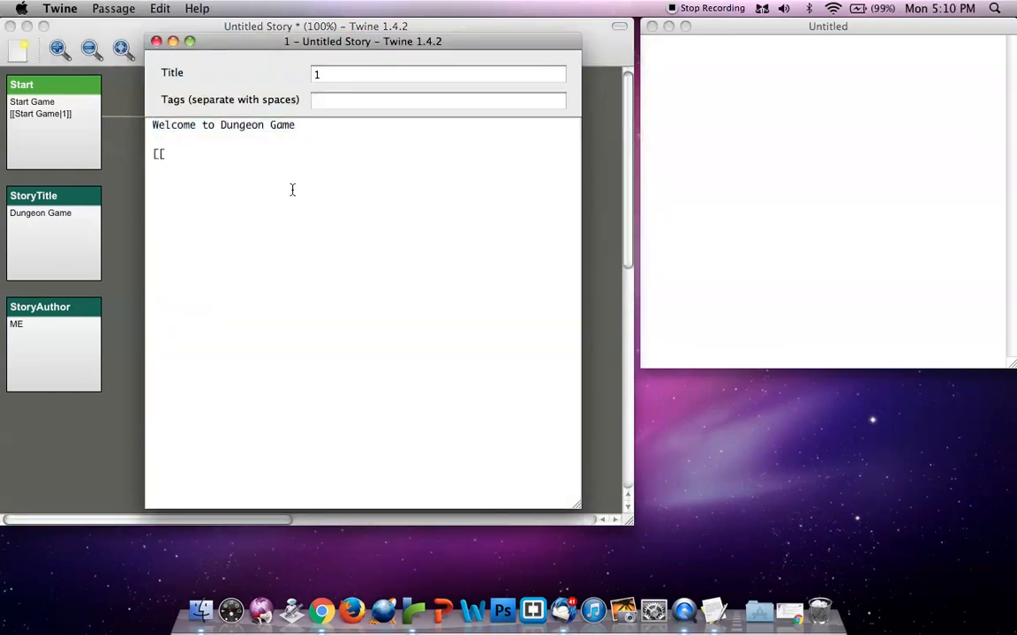
pyautogui.write('Start|2]')
pyautogui.click(156, 42)
pyautogui.click(609, 227)
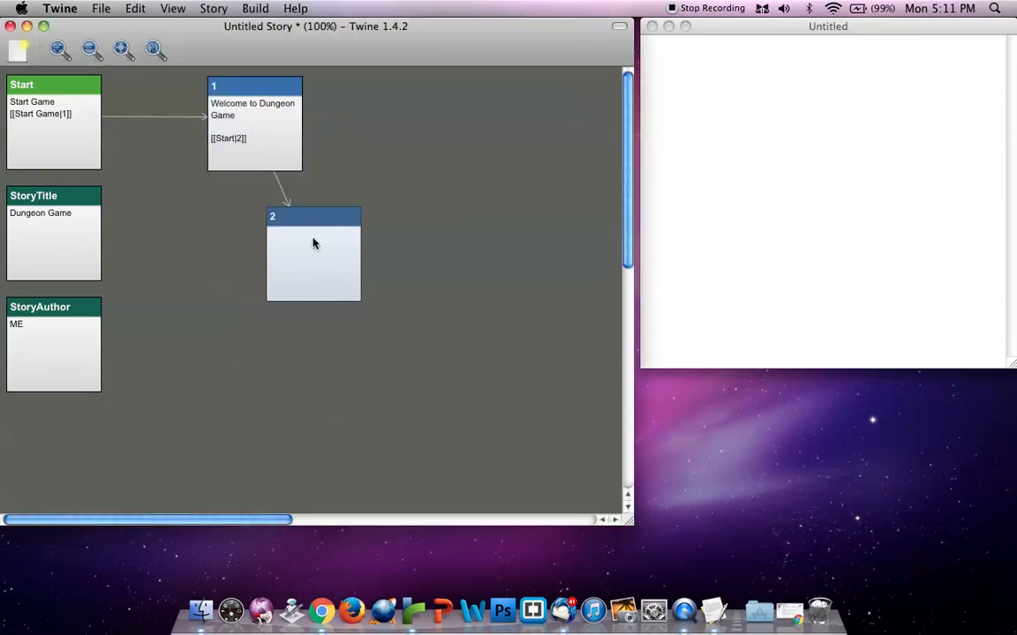
# Write "You are in a dark scary room" as the text of passage 2
pyautogui.doubleClick(313, 241)
pyautogui.write('You are in a room')
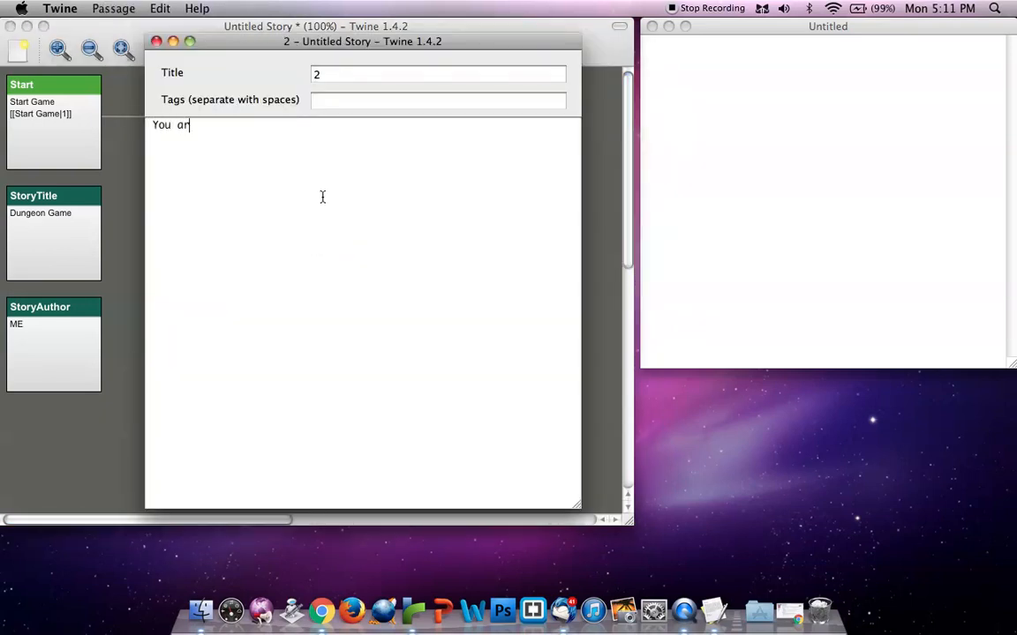
pyautogui.press('BackSpace')
pyautogui.press('BackSpace')
pyautogui.press('BackSpace')
pyautogui.press('BackSpace')
pyautogui.write('dark roommm')
pyautogui.press('BackSpace')
pyautogui.click(264, 124)
pyautogui.write('scary')
pyautogui.click(439, 203)
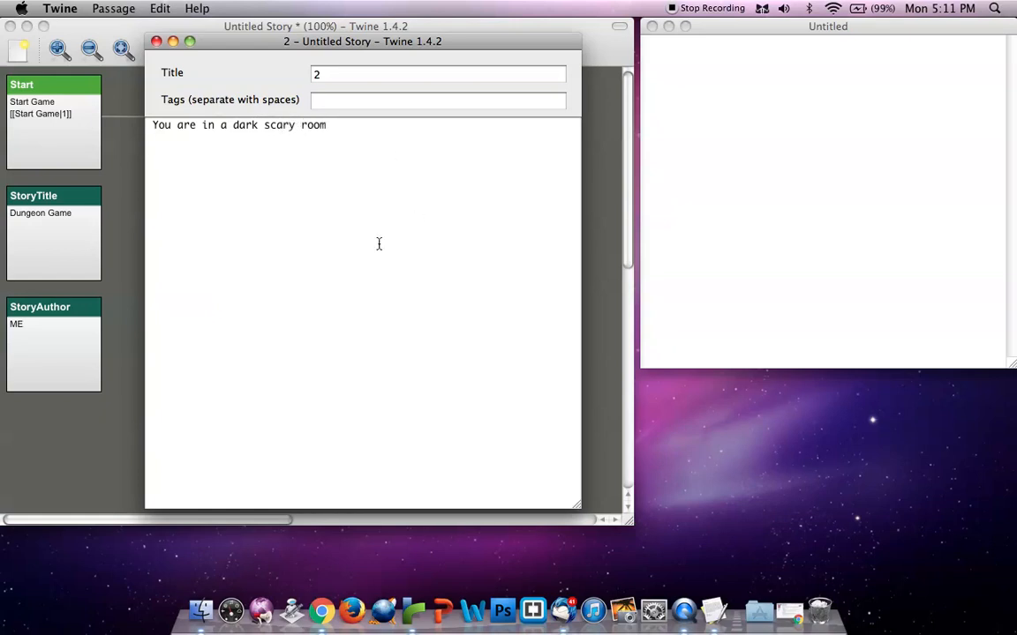
# Add the links [[Run|3]] and [[Cry|3p1]] to passage 2, close it and create the two missing passages
pyautogui.write('[[]]')
pyautogui.write('|')
pyautogui.press('Left')
pyautogui.write('Run|3')
pyautogui.press('Right')
pyautogui.press('Right')
pyautogui.write('[Cr')
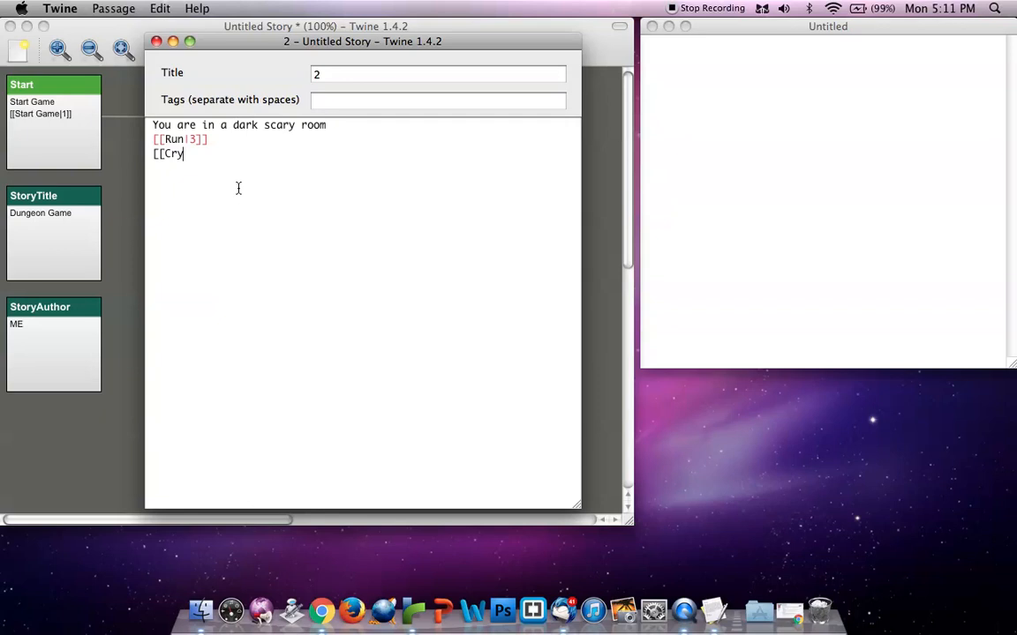
pyautogui.write('y|3p1]]')
pyautogui.click(156, 41)
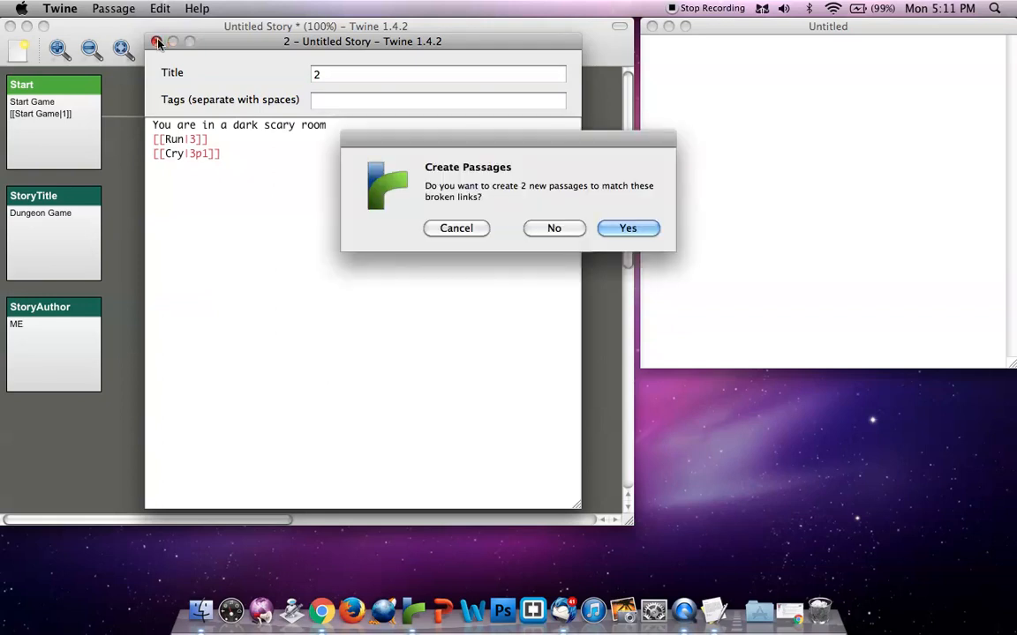
pyautogui.press('Return')
# Arrange the new passages beside passage 2 on the story map, with 3 above 3p1
pyautogui.moveTo(378, 173); pyautogui.dragTo(486, 262)
pyautogui.moveTo(402, 349); pyautogui.dragTo(425, 352)
pyautogui.moveTo(481, 193); pyautogui.dragTo(566, 389)
pyautogui.moveTo(415, 368); pyautogui.dragTo(418, 185)
pyautogui.moveTo(542, 436); pyautogui.dragTo(424, 341)
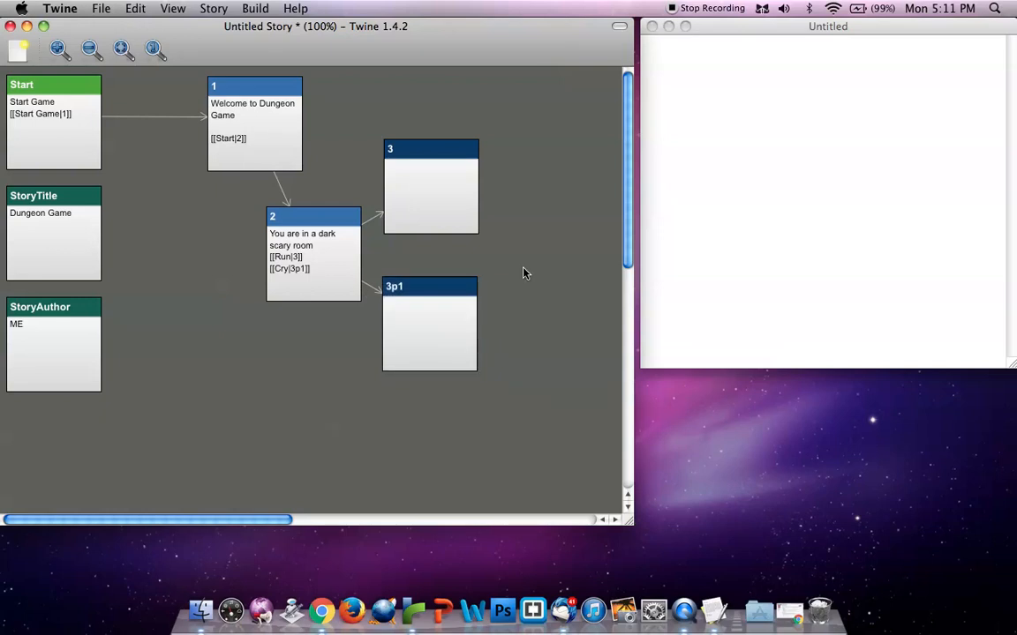
# Line up passages 1, 2 and 3 in one row on the story map and place 3p1 below passage 3
pyautogui.moveTo(243, 132); pyautogui.dragTo(224, 133)
pyautogui.moveTo(436, 153); pyautogui.dragTo(565, 82)
pyautogui.moveTo(472, 334); pyautogui.dragTo(569, 308)
pyautogui.moveTo(359, 288); pyautogui.dragTo(377, 132)
pyautogui.click(228, 129)
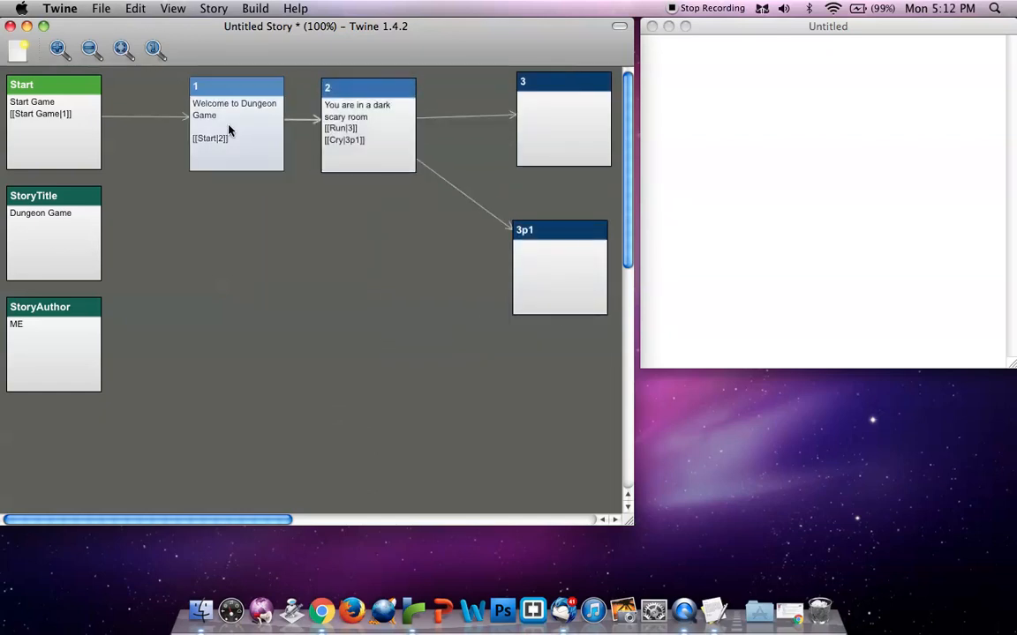
pyautogui.click(329, 130)
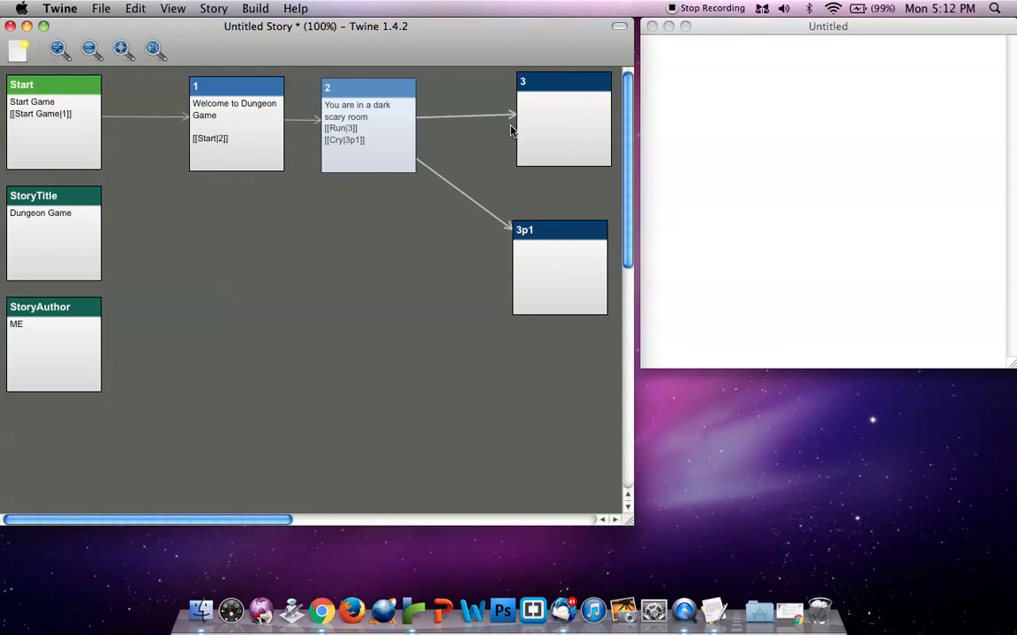
pyautogui.moveTo(510, 125); pyautogui.dragTo(517, 127)
pyautogui.moveTo(532, 254); pyautogui.dragTo(518, 250)
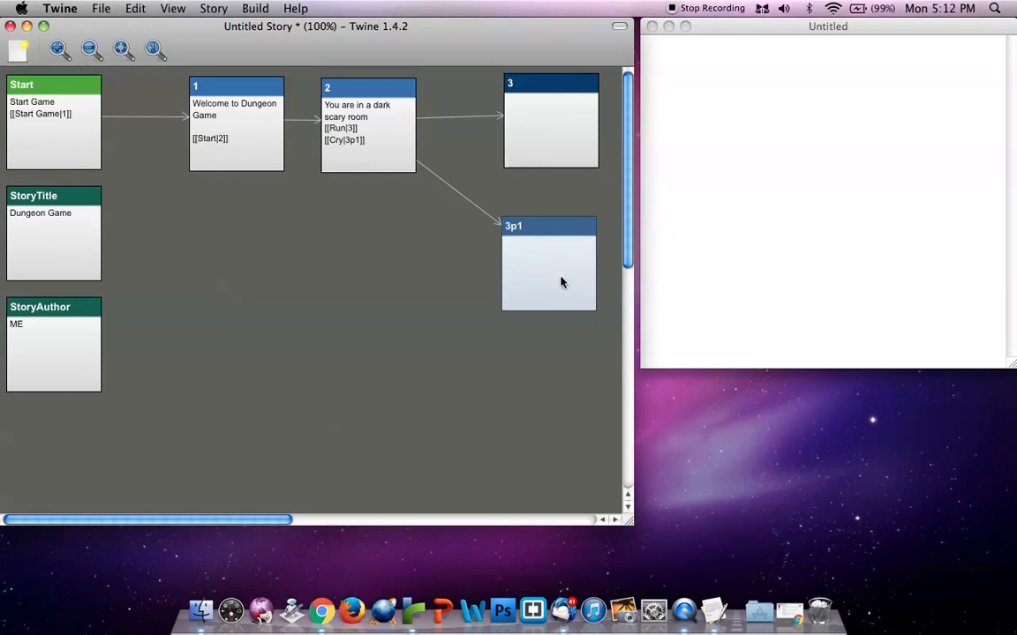
pyautogui.click(498, 122)
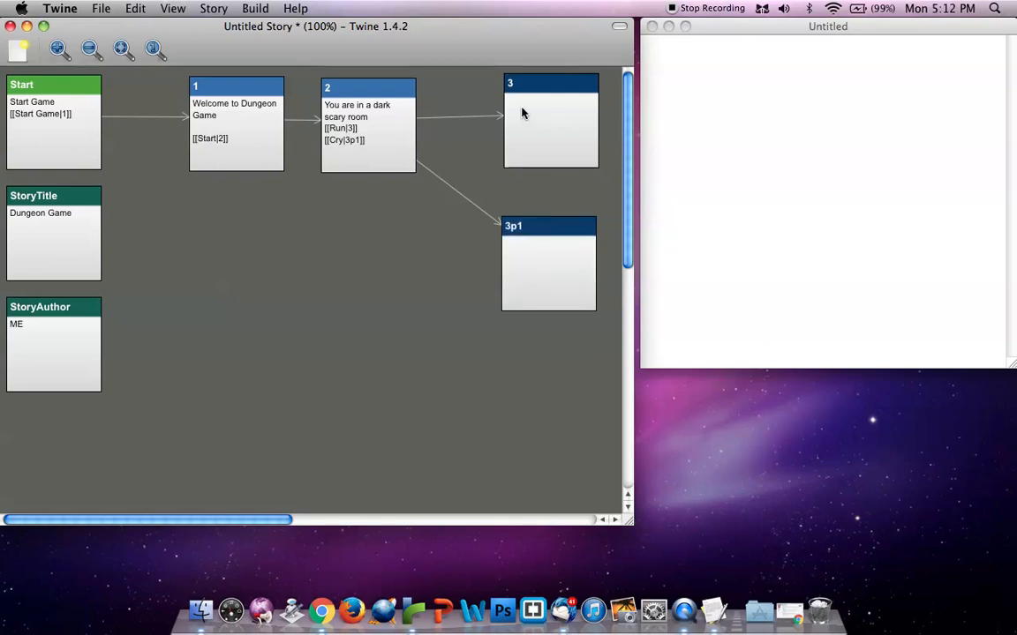
pyautogui.click(523, 107)
pyautogui.click(540, 254)
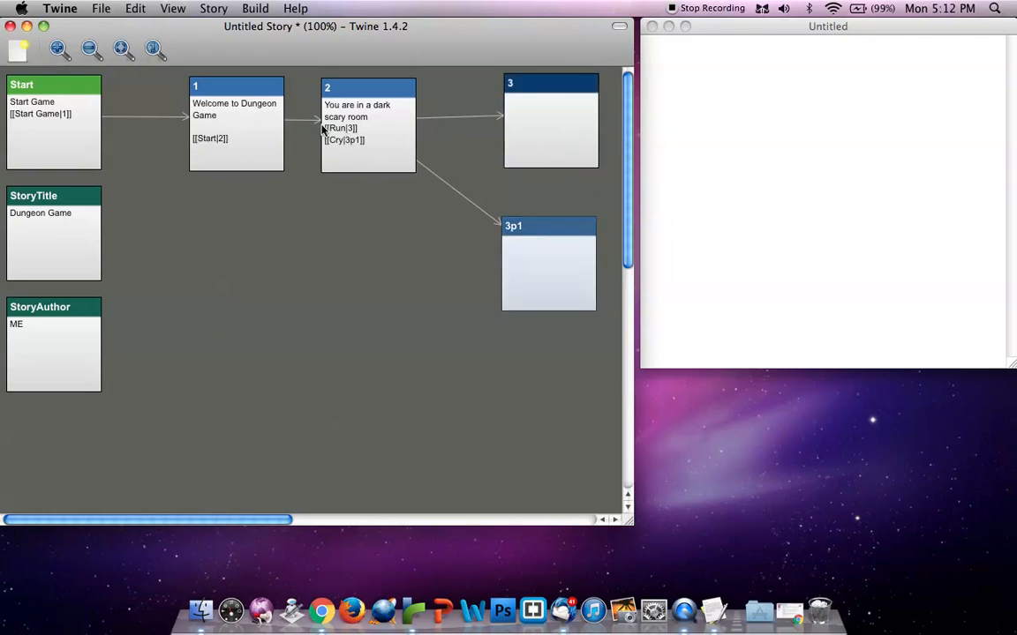
# Open passage 3 and write "You run out of the room, into a locked door." as its text
pyautogui.doubleClick(540, 120)
pyautogui.write('You run down ')
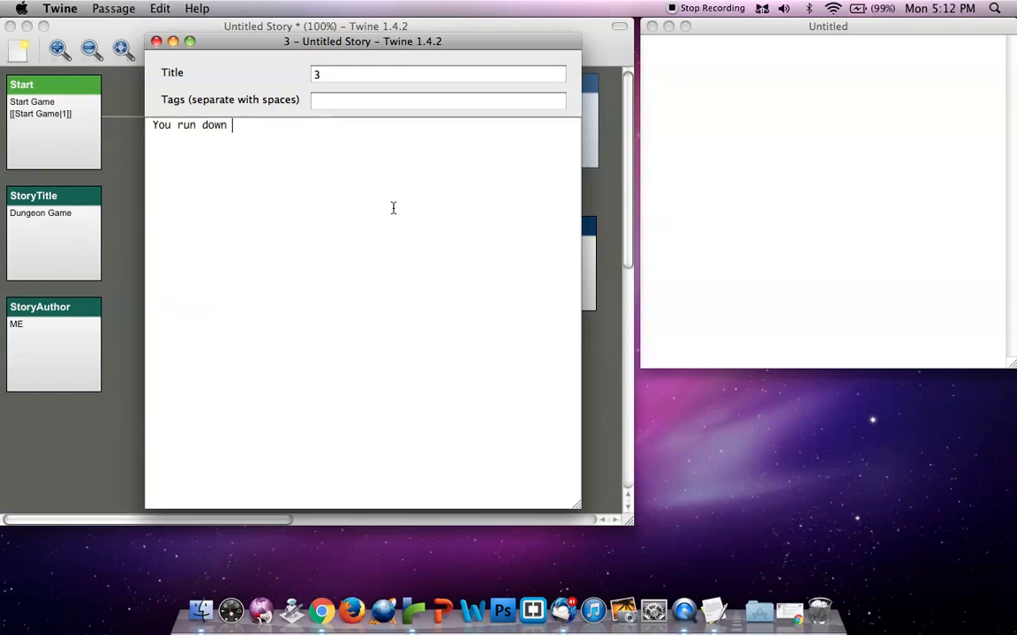
pyautogui.write('the ho')
pyautogui.press('BackSpace')
pyautogui.press('BackSpace')
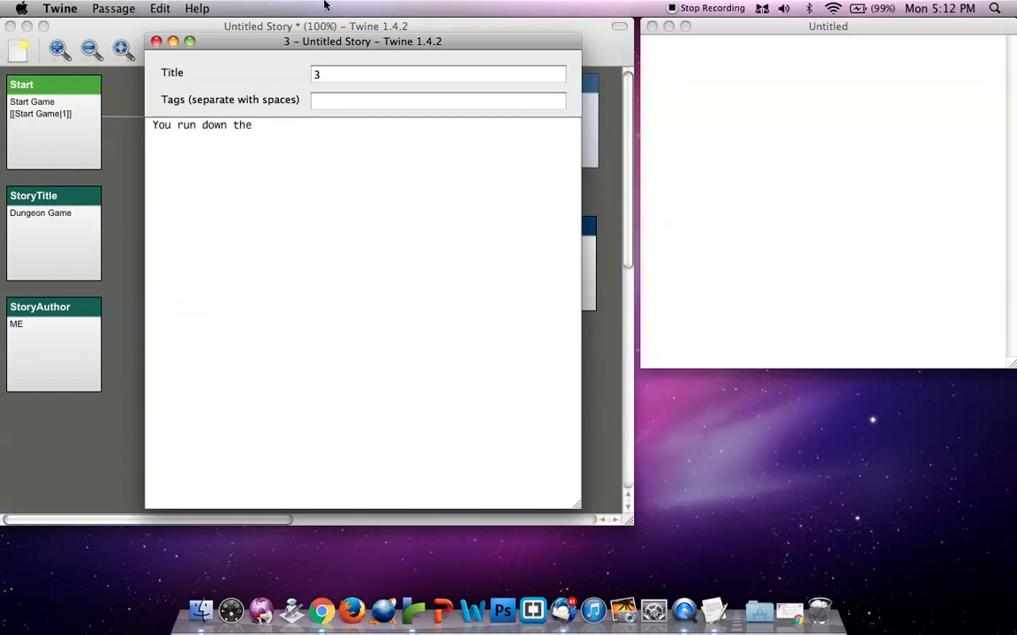
pyautogui.press('BackSpace')
pyautogui.press('BackSpace')
pyautogui.press('BackSpace')
pyautogui.press('BackSpace')
pyautogui.press('BackSpace')
pyautogui.press('BackSpace')
pyautogui.press('BackSpace')
pyautogui.write('out of the room, ')
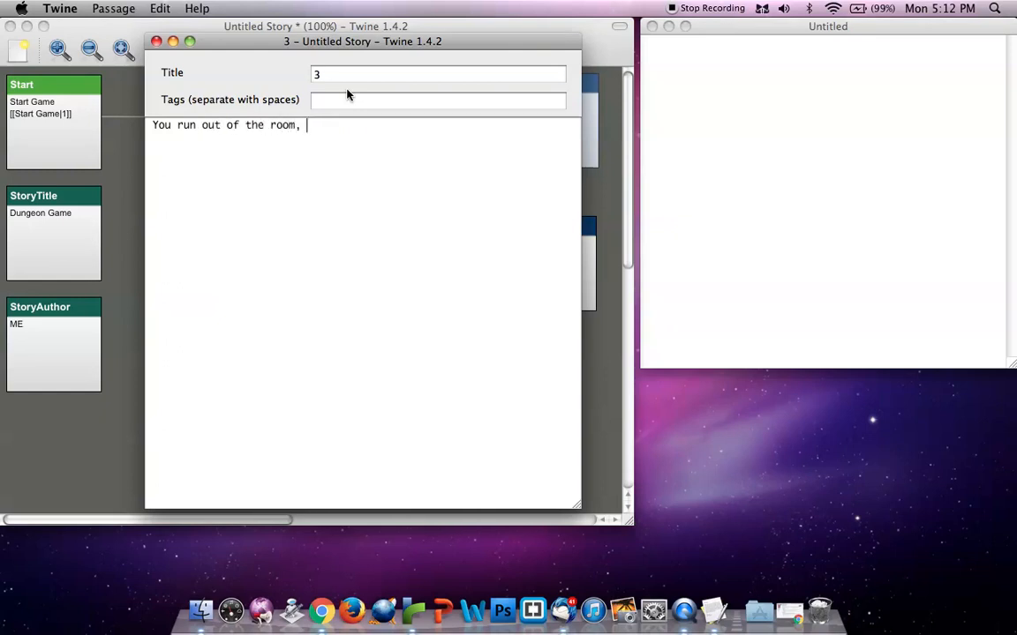
pyautogui.write('into a locked ')
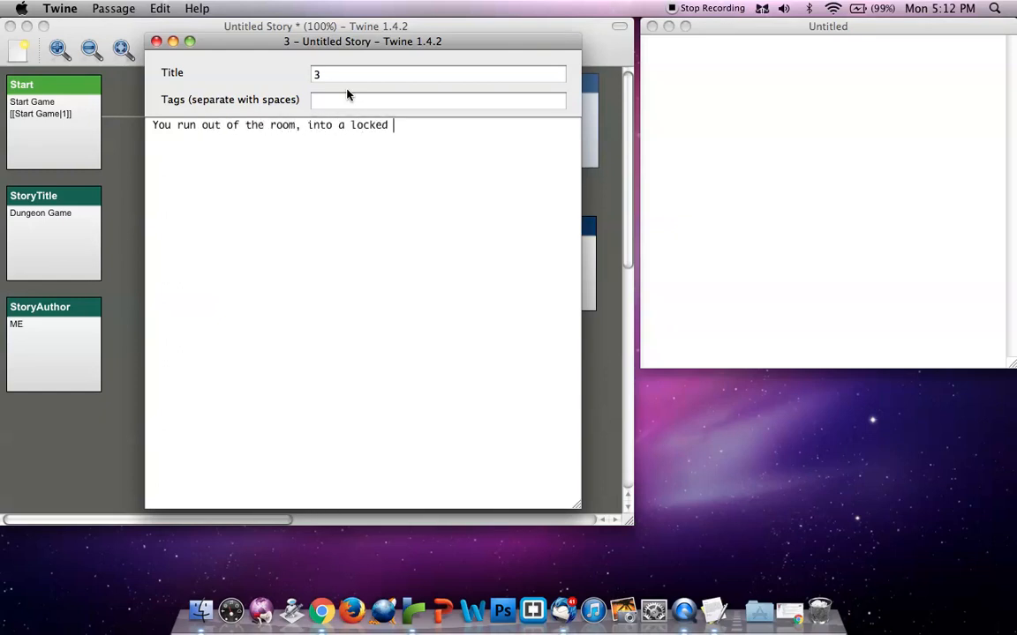
pyautogui.write('door.')
# Add "Your nose broke." after a blank line in passage 3 and close the passage
pyautogui.press('Return')
pyautogui.press('Return')
pyautogui.write('Your nose broke')
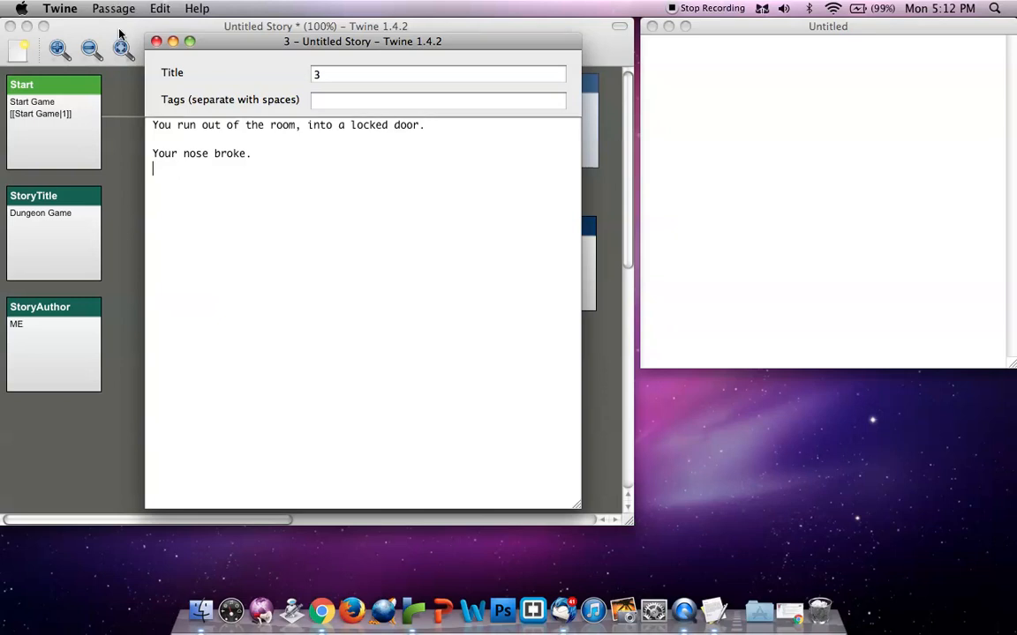
pyautogui.click(156, 41)
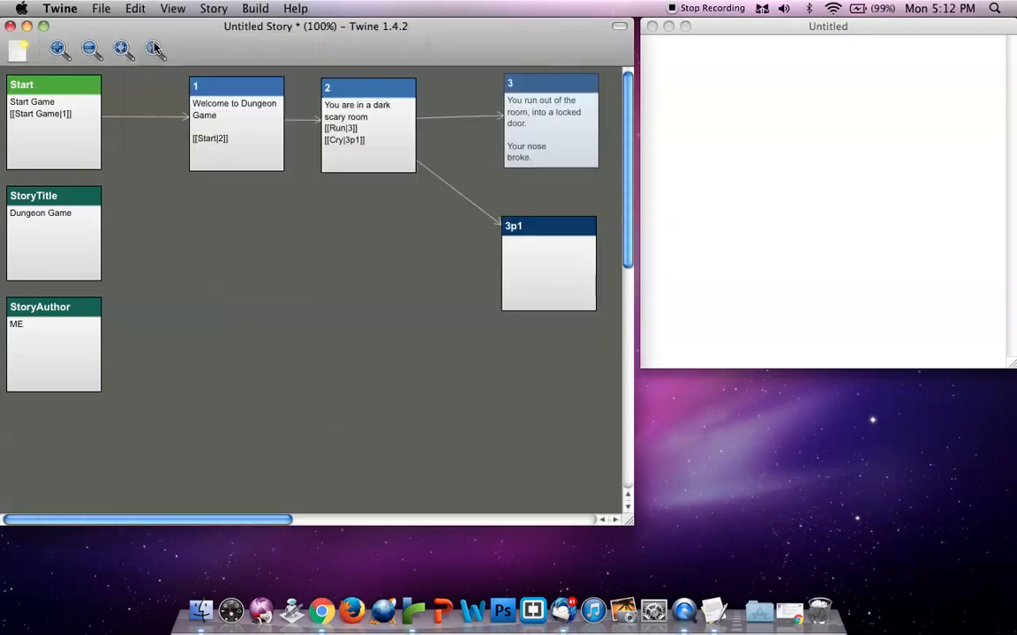
# Write "You cried until you fell asleep, never to wake again." and "You died." in passage 3p1, and begin a link below
pyautogui.moveTo(540, 266); pyautogui.dragTo(535, 257)
pyautogui.doubleClick(536, 261)
pyautogui.write('You cried until')
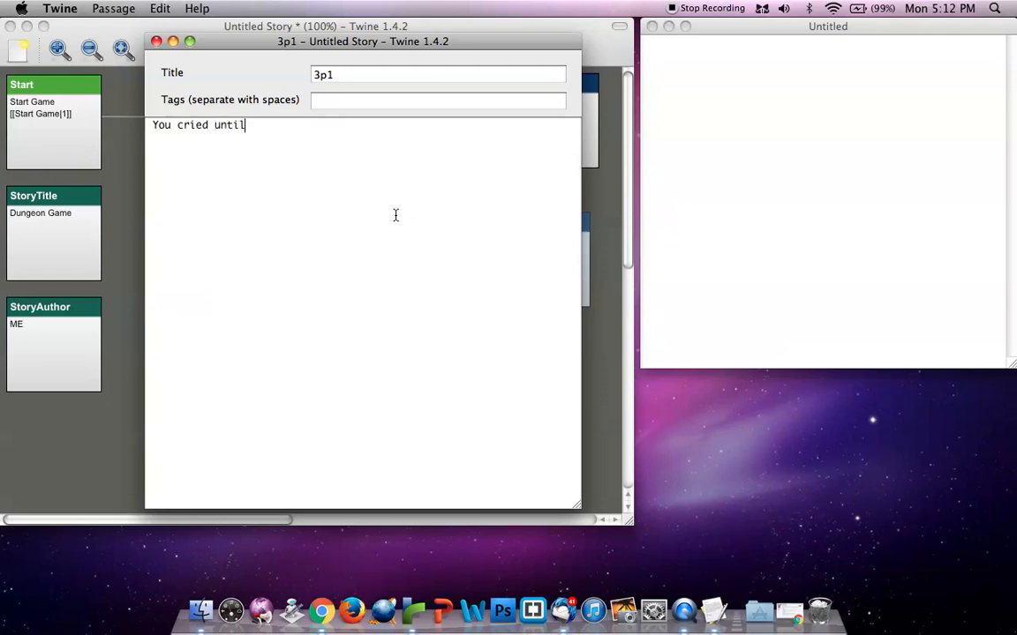
pyautogui.write(' you fell asleep')
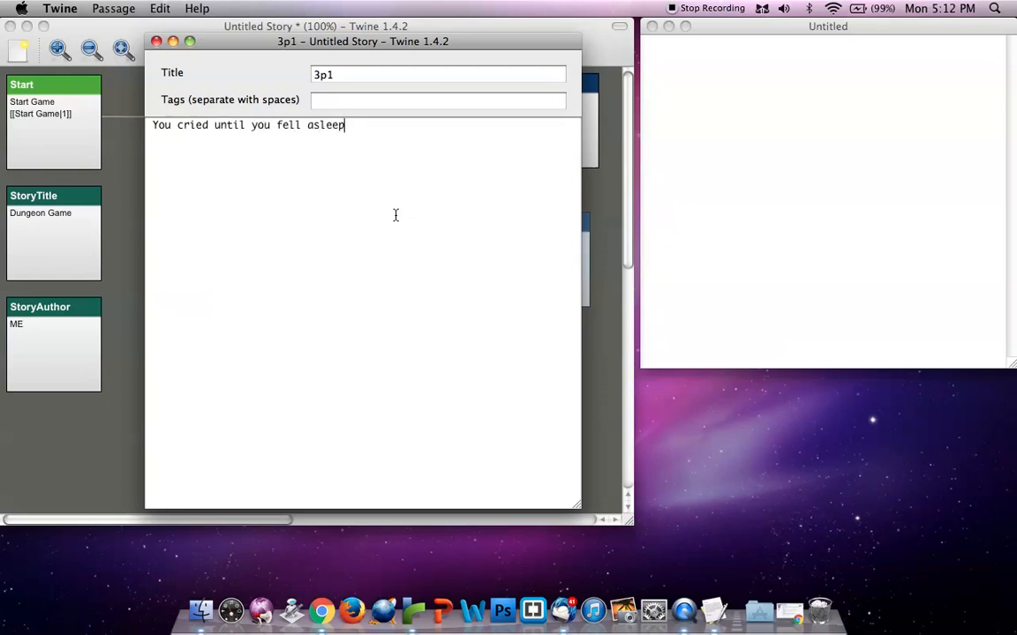
pyautogui.write(', never to wake again.  ')
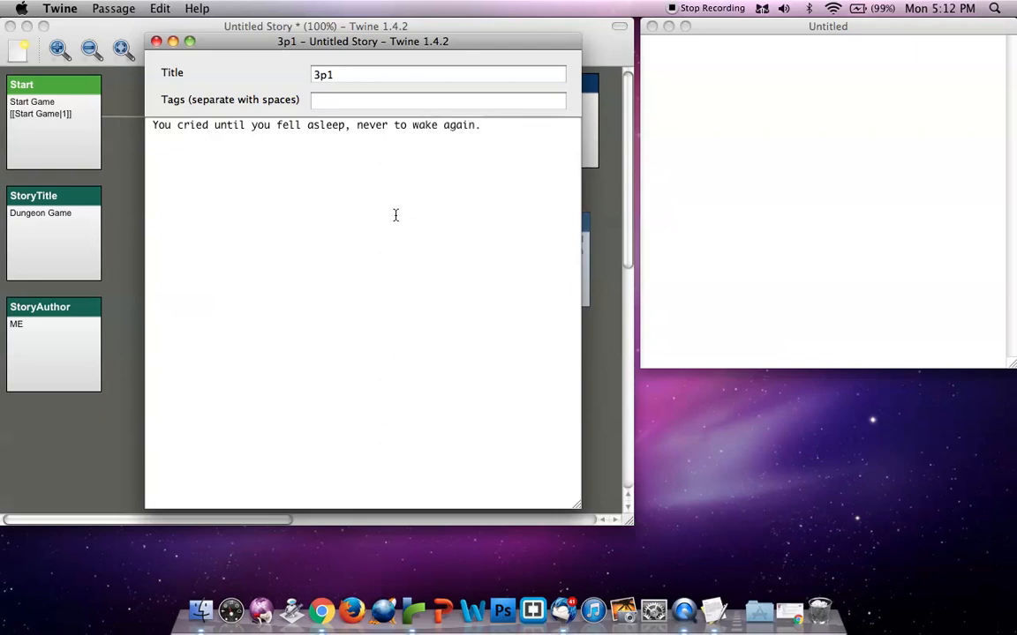
pyautogui.write('You died.')
pyautogui.moveTo(321, 46); pyautogui.dragTo(731, 161)
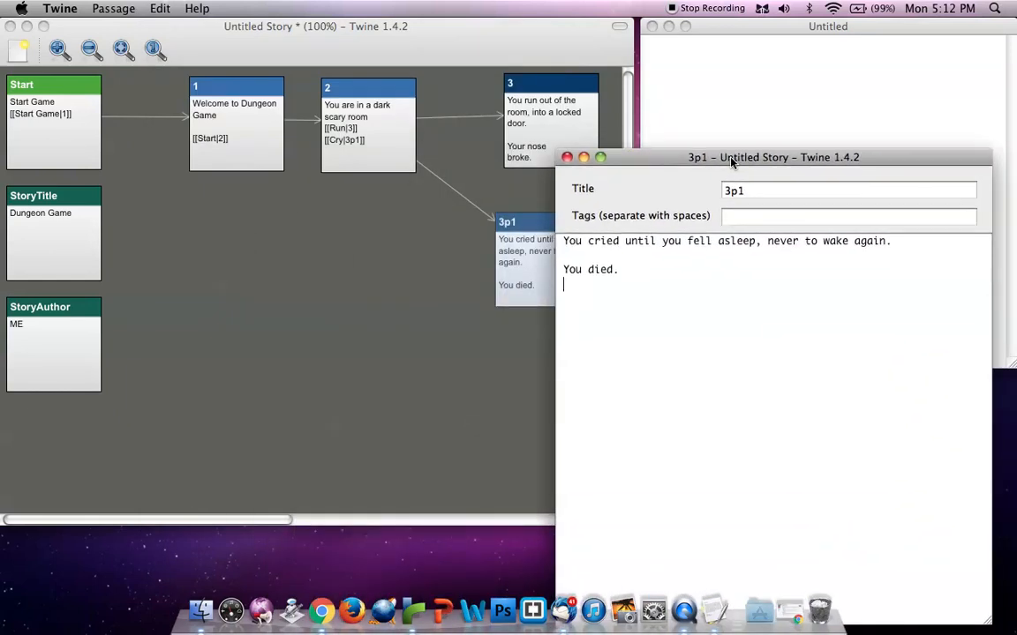
pyautogui.write('[[')
# Remove the blank line above the [[Start|2]] link in passage 1 and close the passage
pyautogui.click(225, 132)
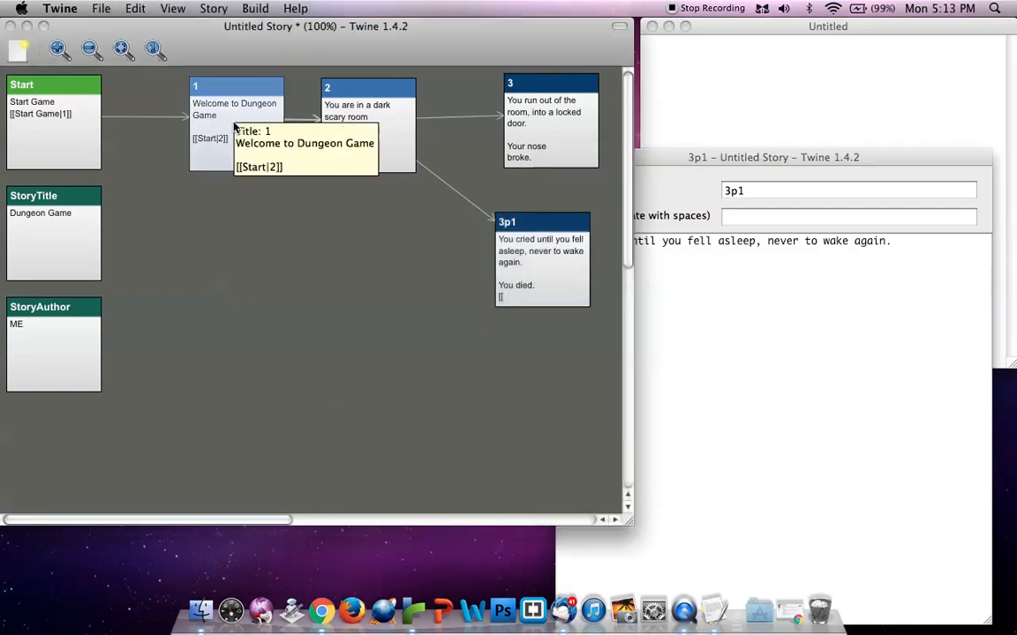
pyautogui.doubleClick(223, 133)
pyautogui.click(225, 139)
pyautogui.press('BackSpace')
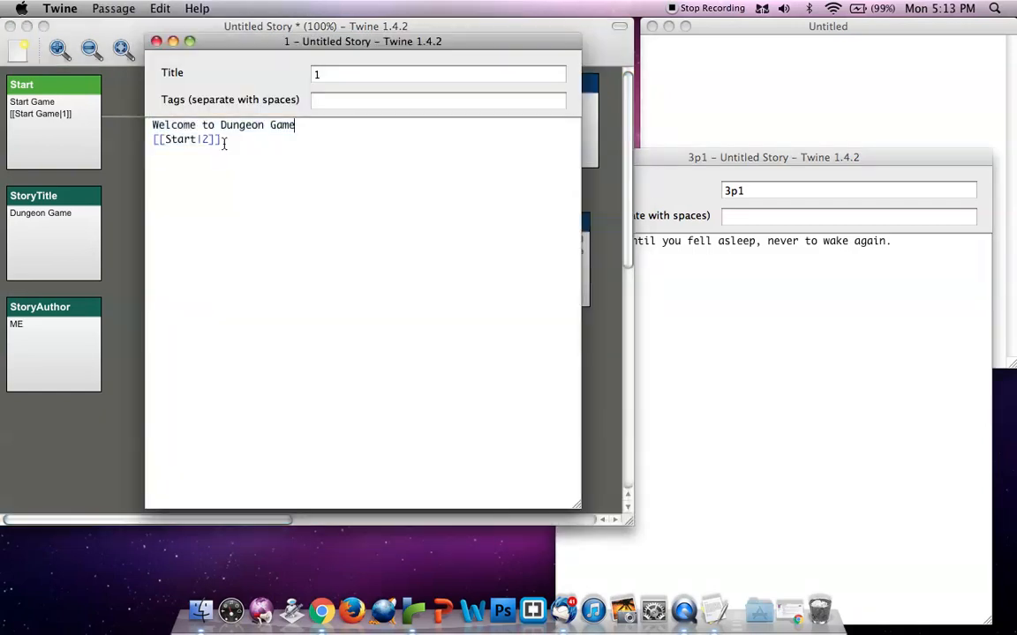
pyautogui.click(156, 41)
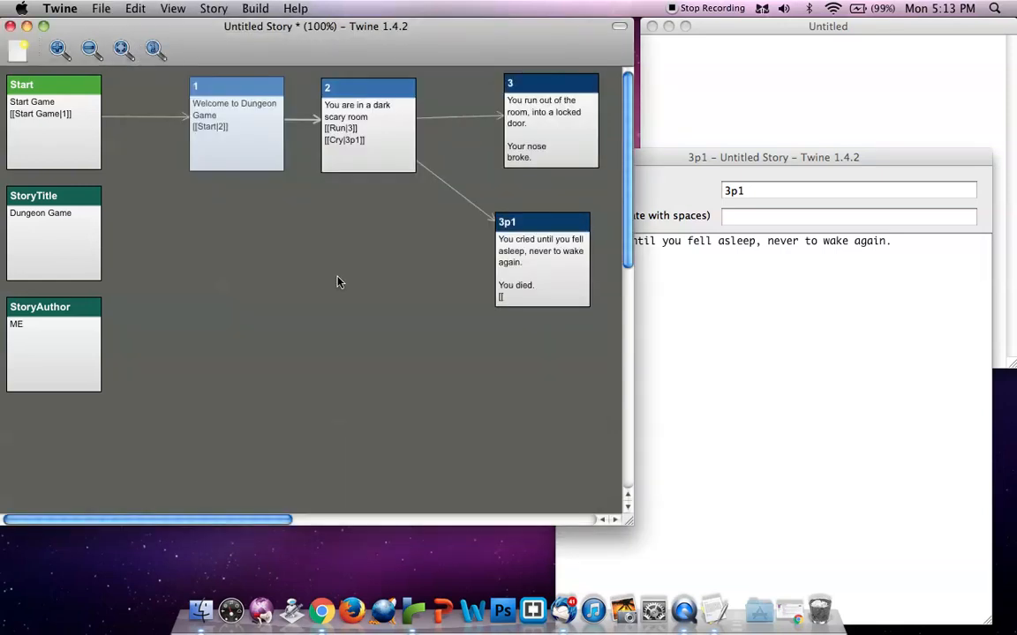
# Complete the link in passage 3p1 as [[Go back to start|1]] and close the passage
pyautogui.click(744, 343)
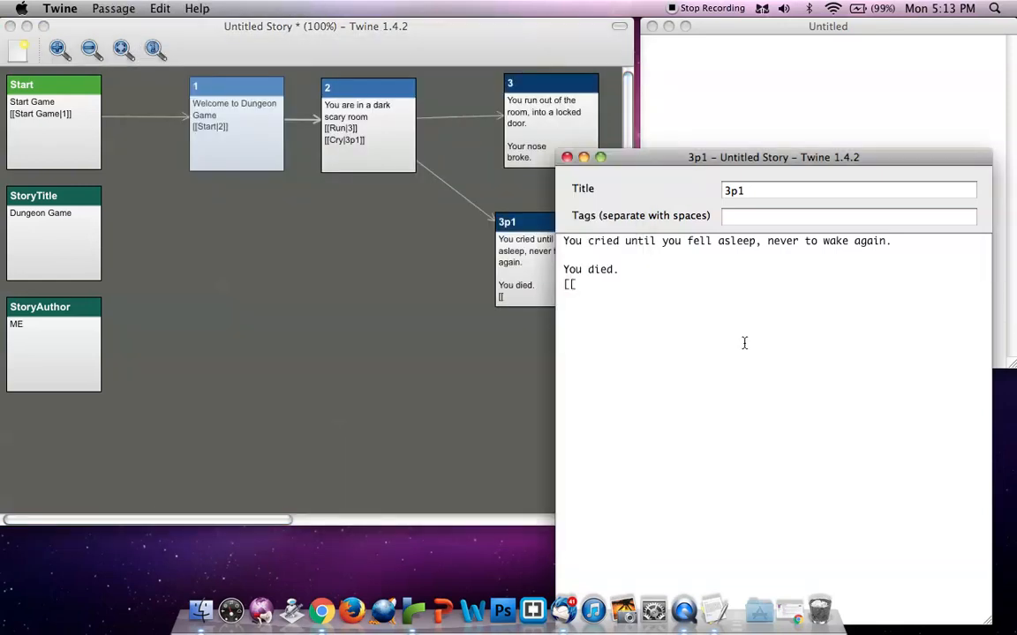
pyautogui.write('|]]')
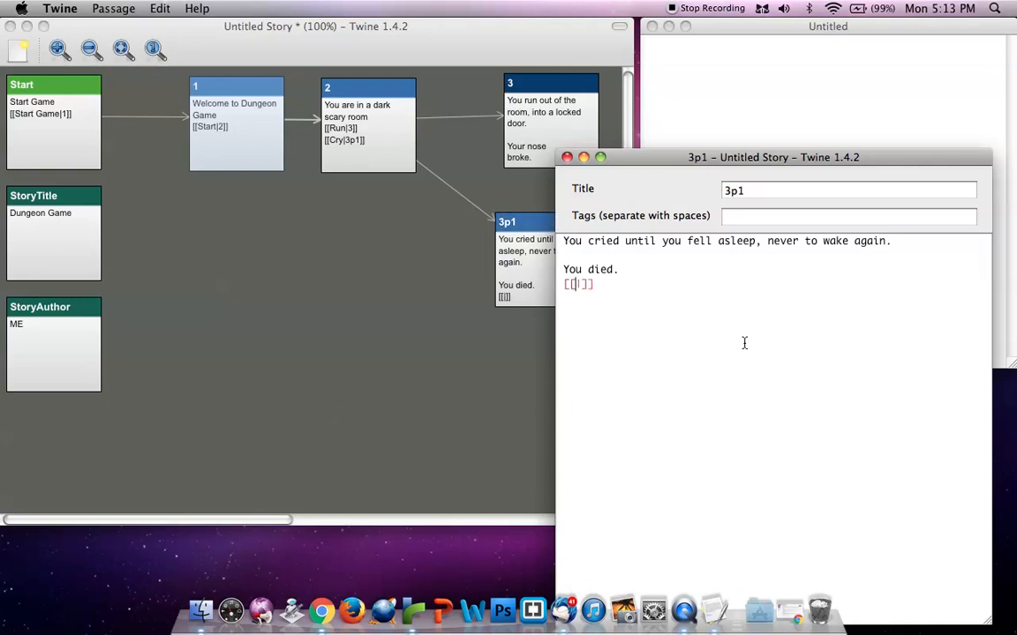
pyautogui.write('Go back to start')
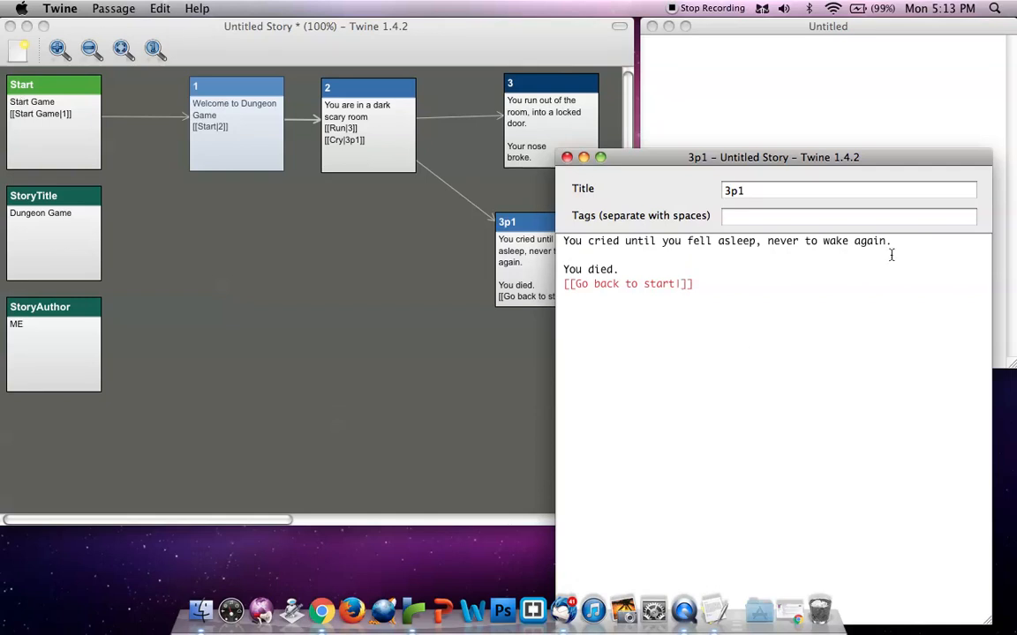
pyautogui.write('1')
pyautogui.click(567, 157)
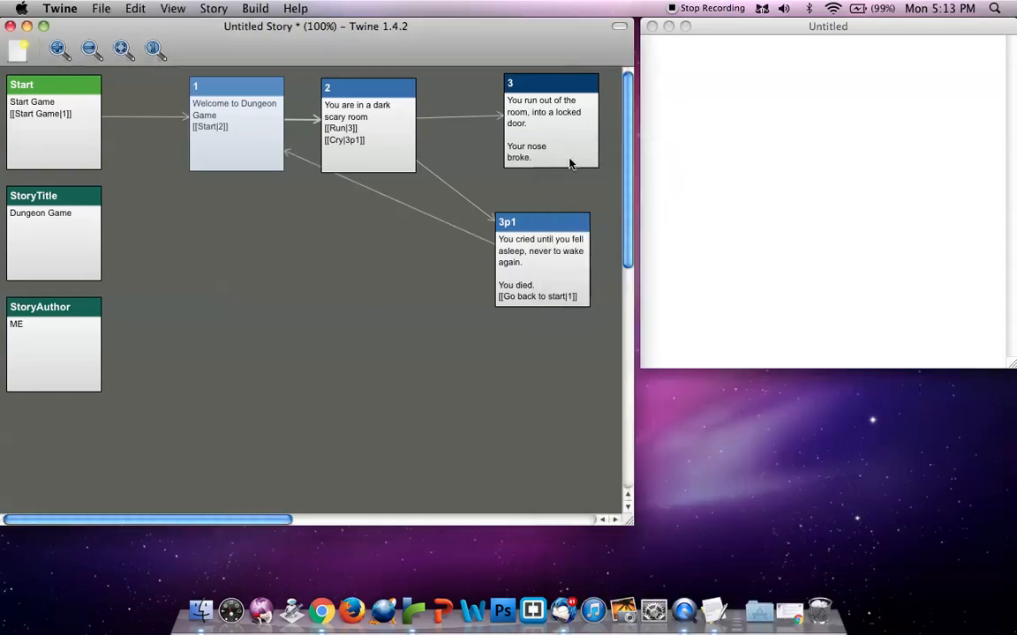
# Nudge passages 3p1 and 3 on the story map so that they align in one column
pyautogui.moveTo(527, 253)
pyautogui.mouseDown()
pyautogui.moveTo(389, 289)
pyautogui.moveTo(347, 278)
pyautogui.moveTo(504, 276)
pyautogui.moveTo(541, 246)
pyautogui.mouseUp()
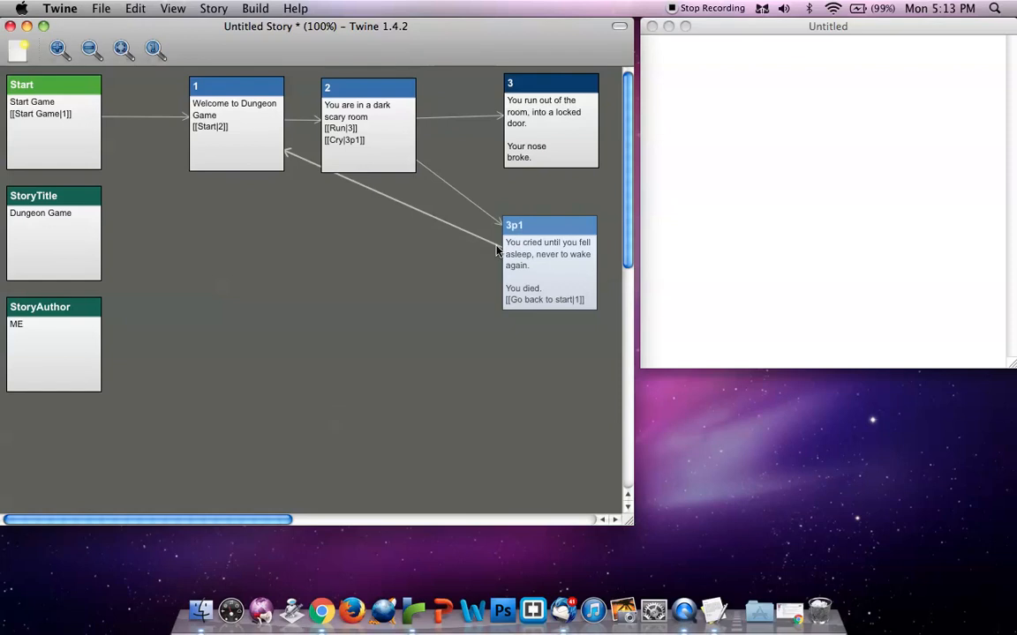
pyautogui.moveTo(536, 245)
pyautogui.moveTo(574, 143)
pyautogui.mouseDown()
pyautogui.moveTo(575, 129)
pyautogui.moveTo(575, 144)
pyautogui.mouseUp()
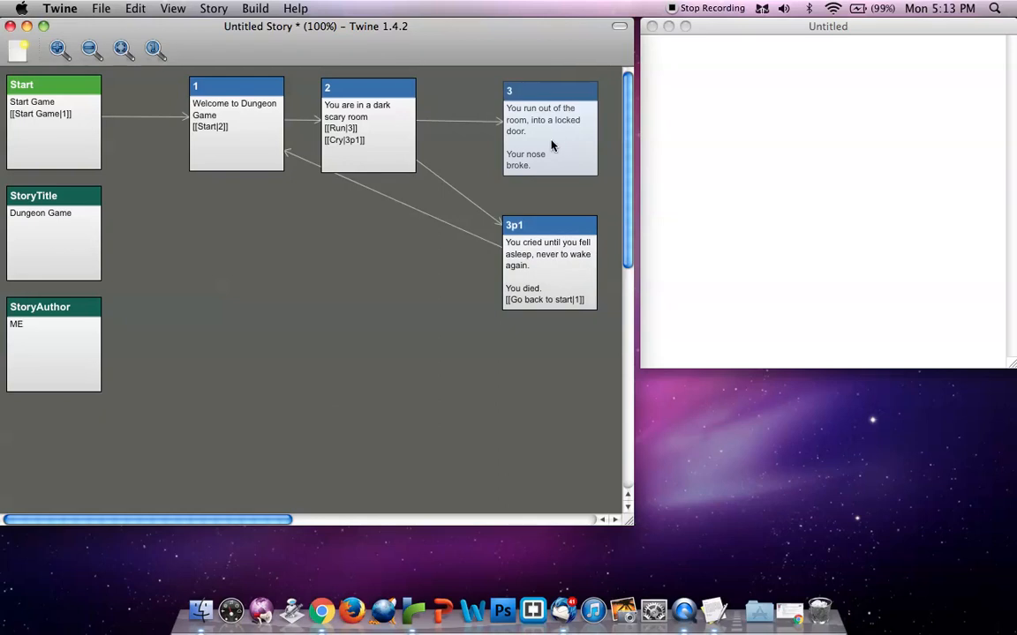
# Add the link [[Apply pressure to the wound|4]] below "Your nose broke." in passage 3
pyautogui.click(433, 258)
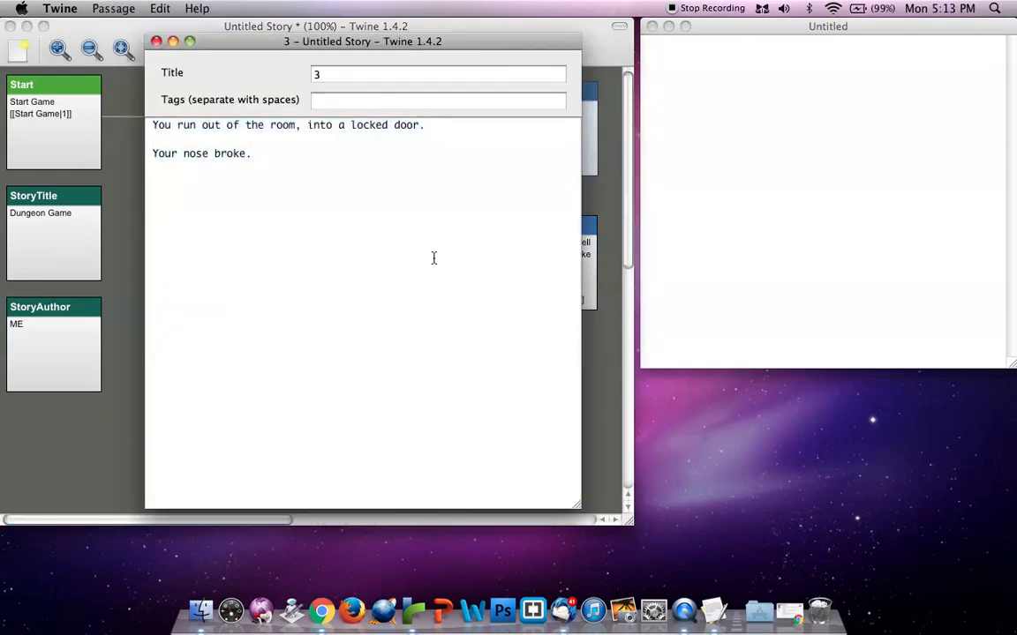
pyautogui.write('[[')
pyautogui.write(']]')
pyautogui.press('Left')
pyautogui.press('Left')
pyautogui.moveTo(415, 41); pyautogui.dragTo(760, 110)
pyautogui.write('4')
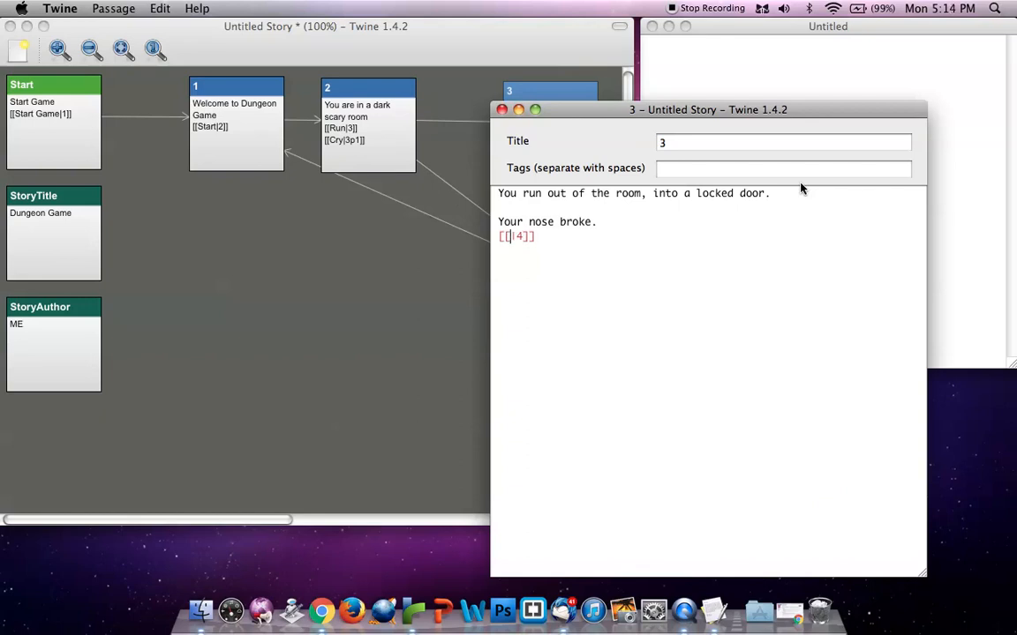
pyautogui.write('Apply press')
pyautogui.write('ure to the wound')
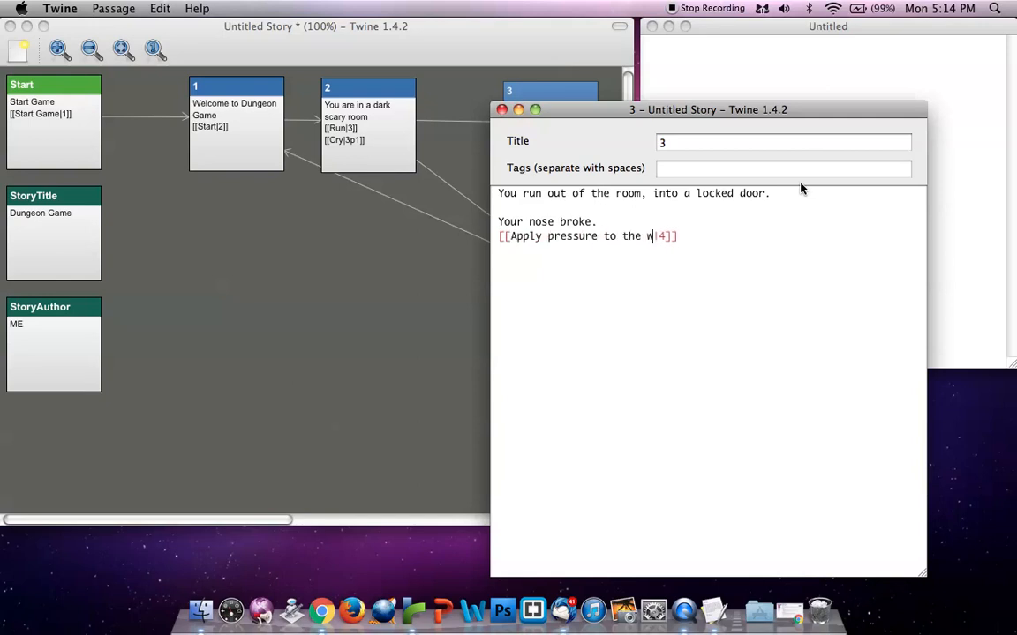
# Close passage 3 with passage 4 created from its link, widen the story window, and place passage 4 beside passage 3
pyautogui.click(502, 110)
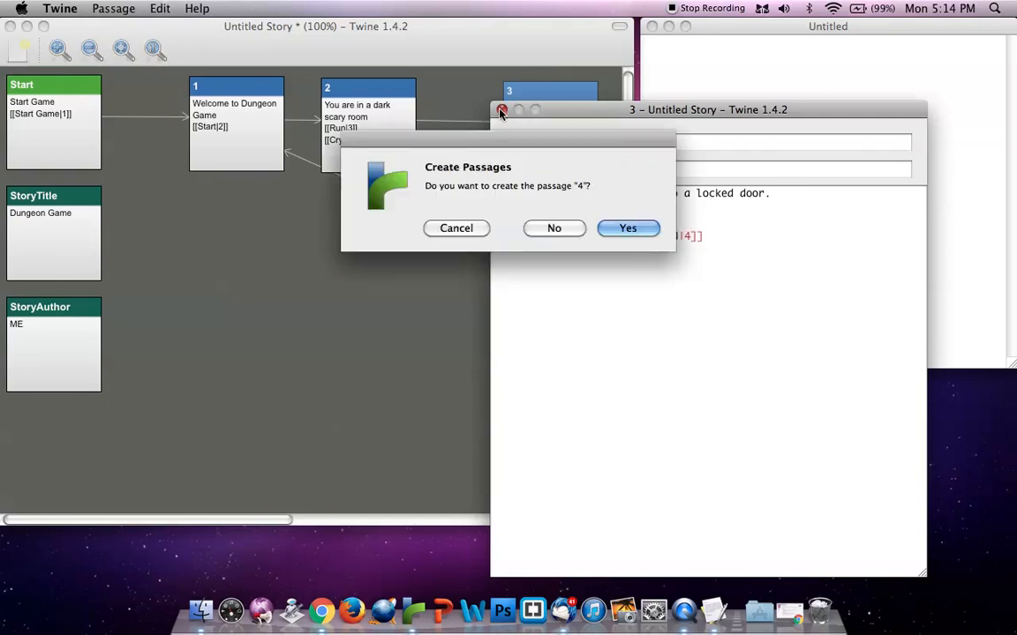
pyautogui.click(616, 227)
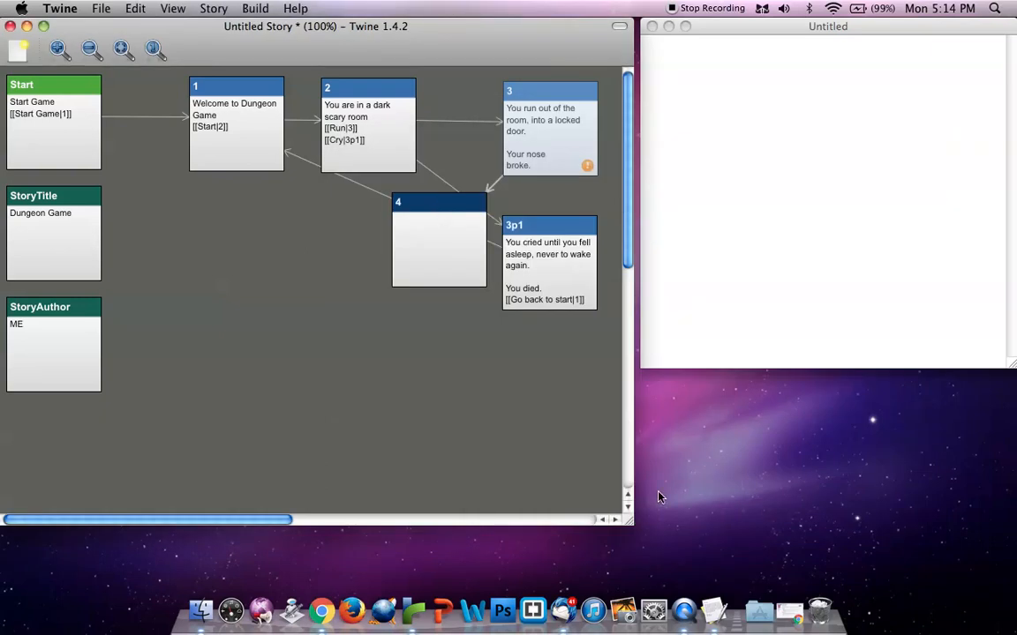
pyautogui.click(635, 528)
pyautogui.moveTo(627, 523); pyautogui.dragTo(808, 526)
pyautogui.moveTo(486, 252); pyautogui.dragTo(688, 134)
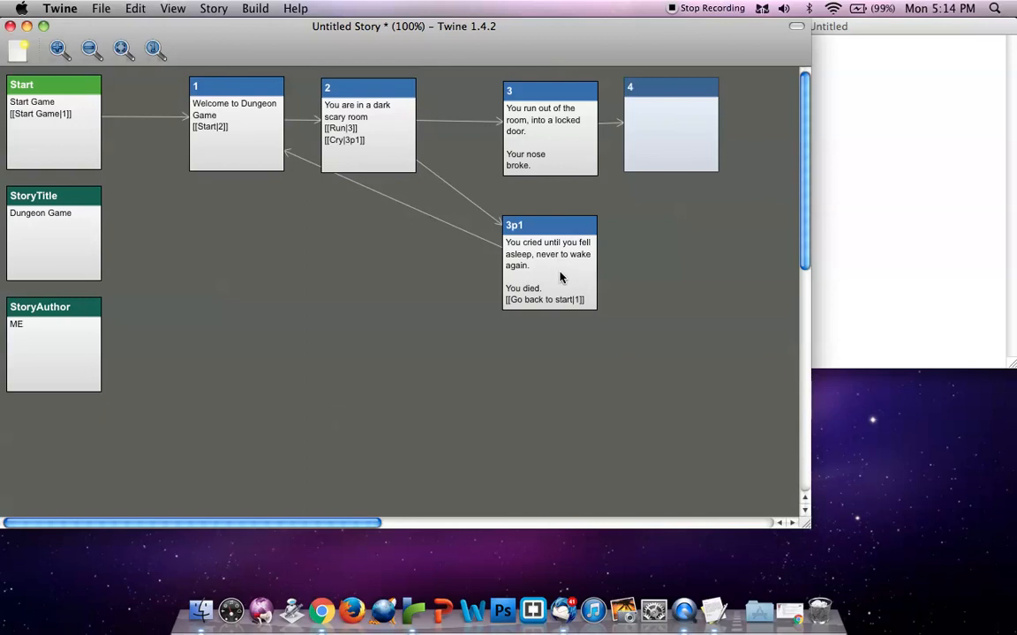
# Add a third choice to passage 2 as the link [[Stand still|3p2]]
pyautogui.doubleClick(379, 141)
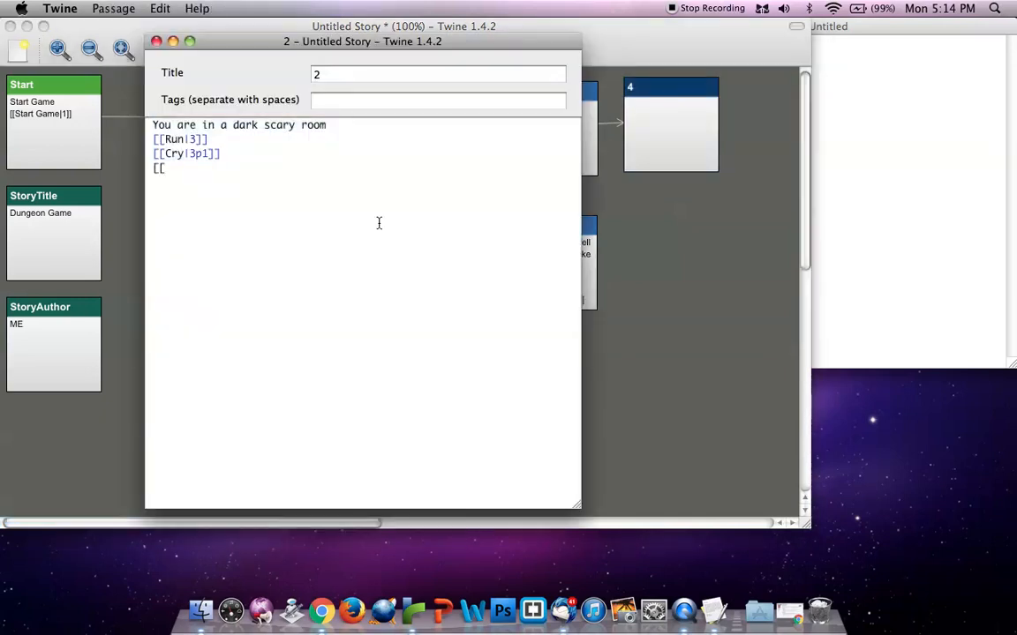
pyautogui.write('Stand still|3p2]]')
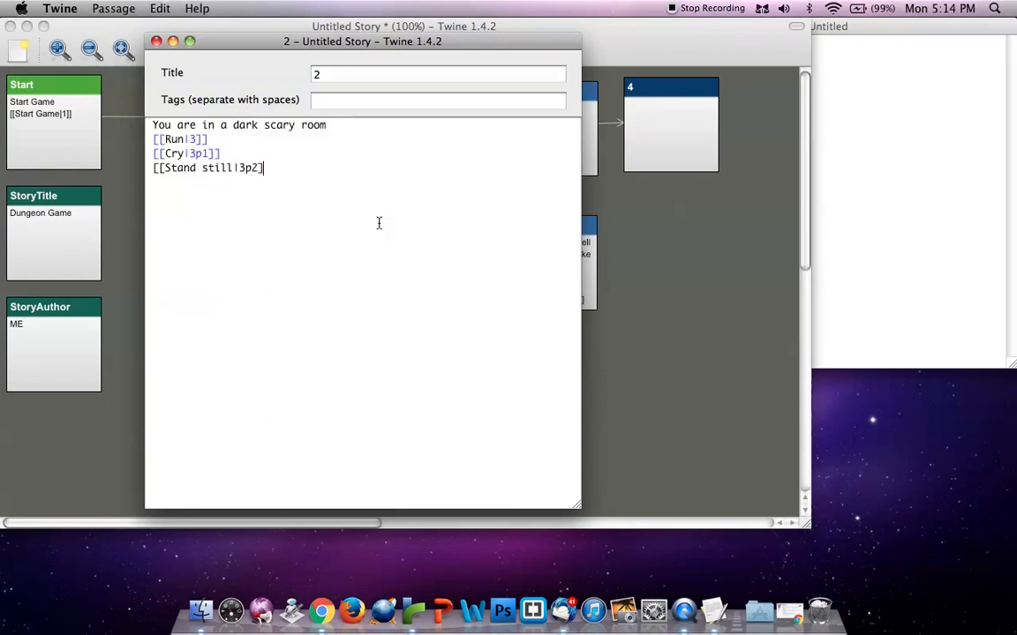
# Close passage 2 with passage 3p2 created from its link, and place 3p2 below 3p1 on the story map
pyautogui.click(156, 42)
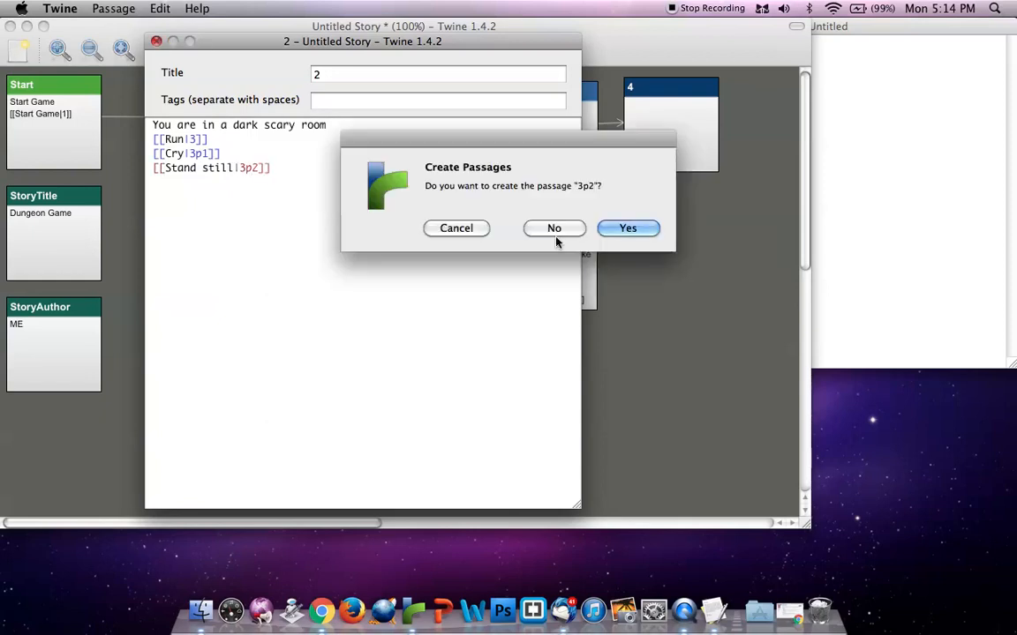
pyautogui.click(627, 227)
pyautogui.moveTo(440, 212); pyautogui.dragTo(543, 390)
pyautogui.click(696, 364)
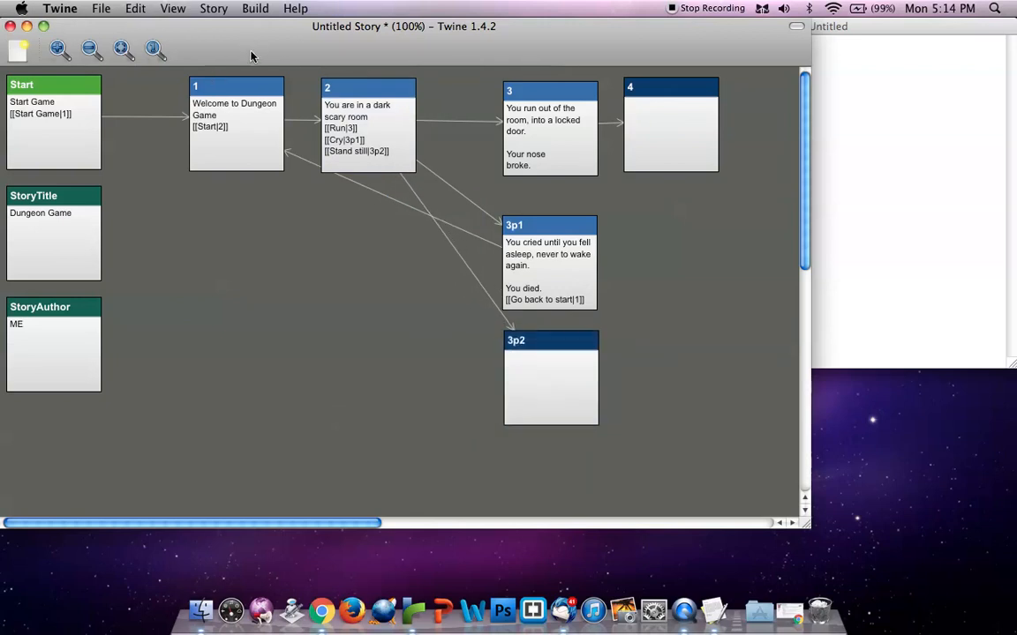
# Test play the story in the browser, following Start Game, Start, Run and Apply pressure to the wound
pyautogui.click(260, 10)
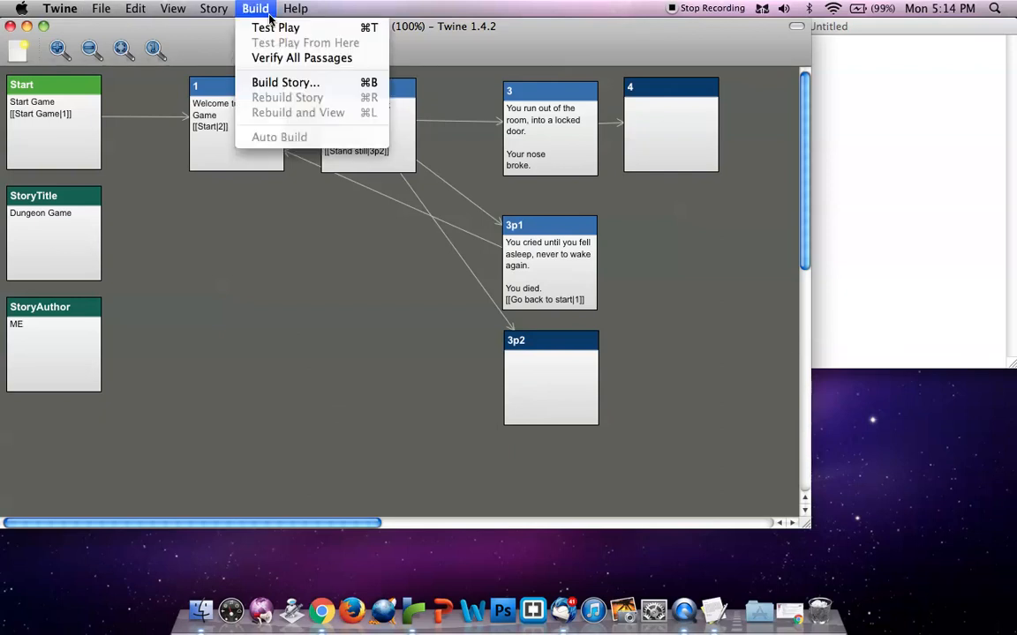
pyautogui.click(267, 28)
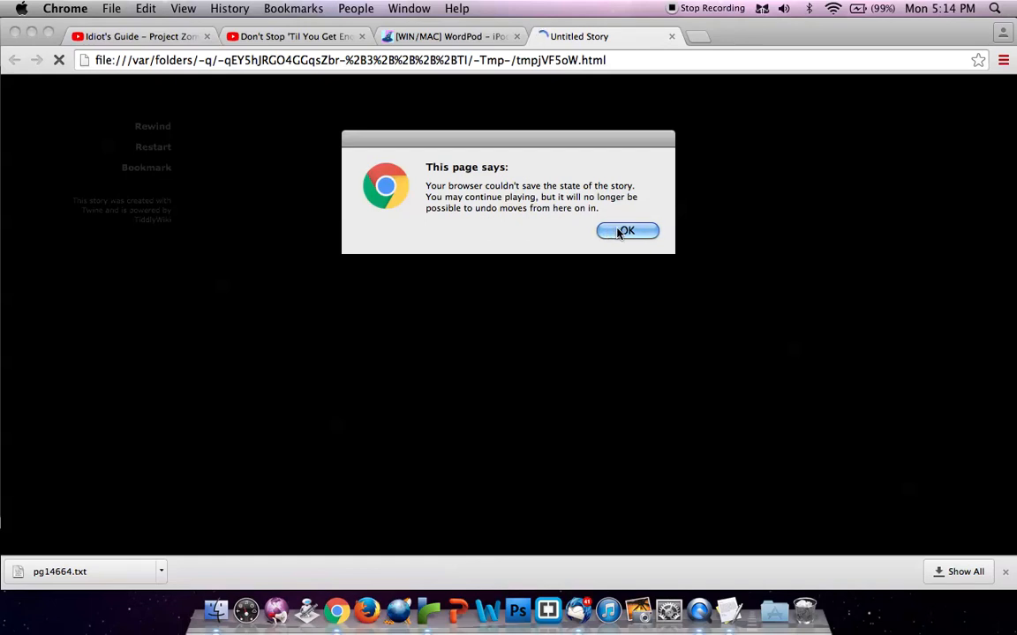
pyautogui.click(625, 231)
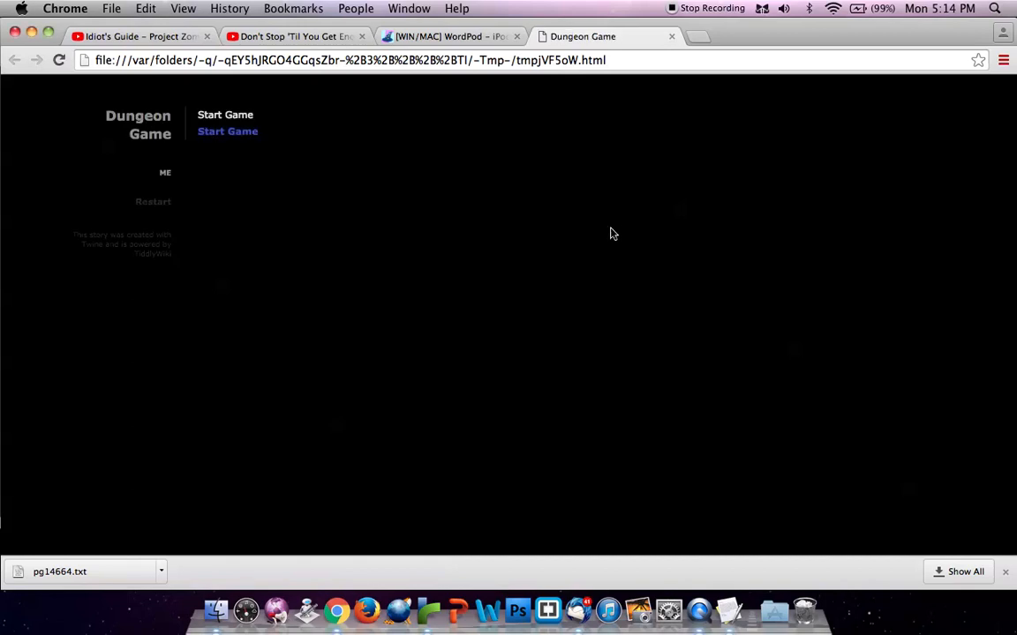
pyautogui.click(246, 138)
pyautogui.click(209, 133)
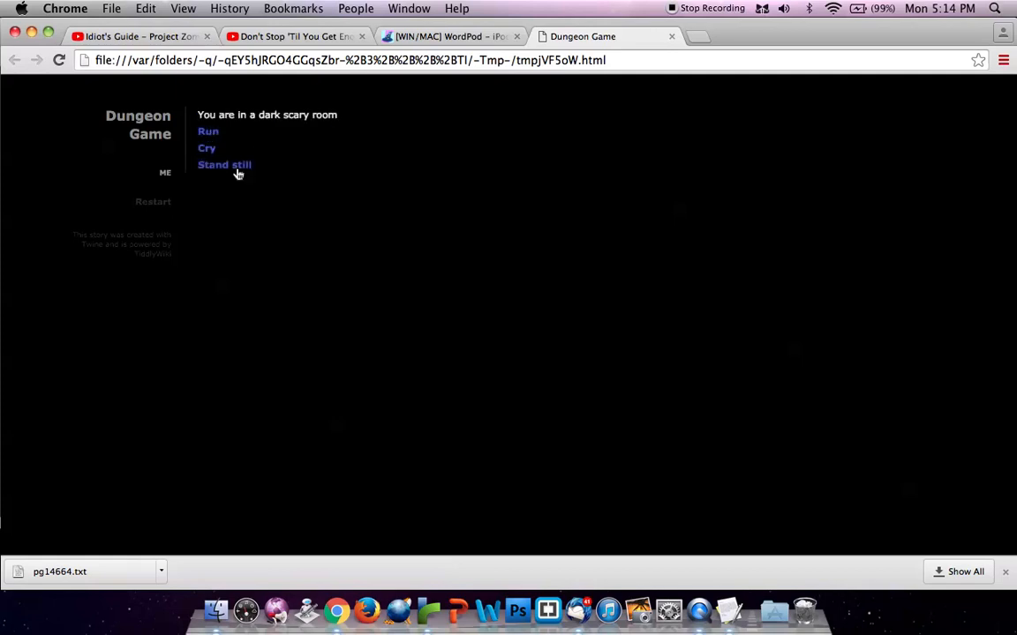
pyautogui.click(209, 132)
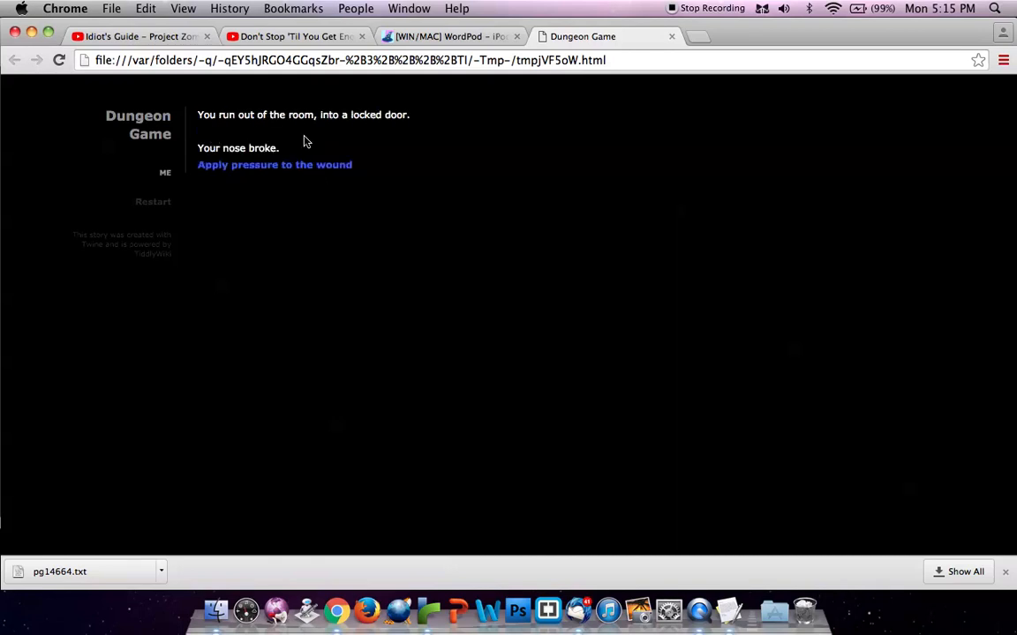
pyautogui.click(295, 165)
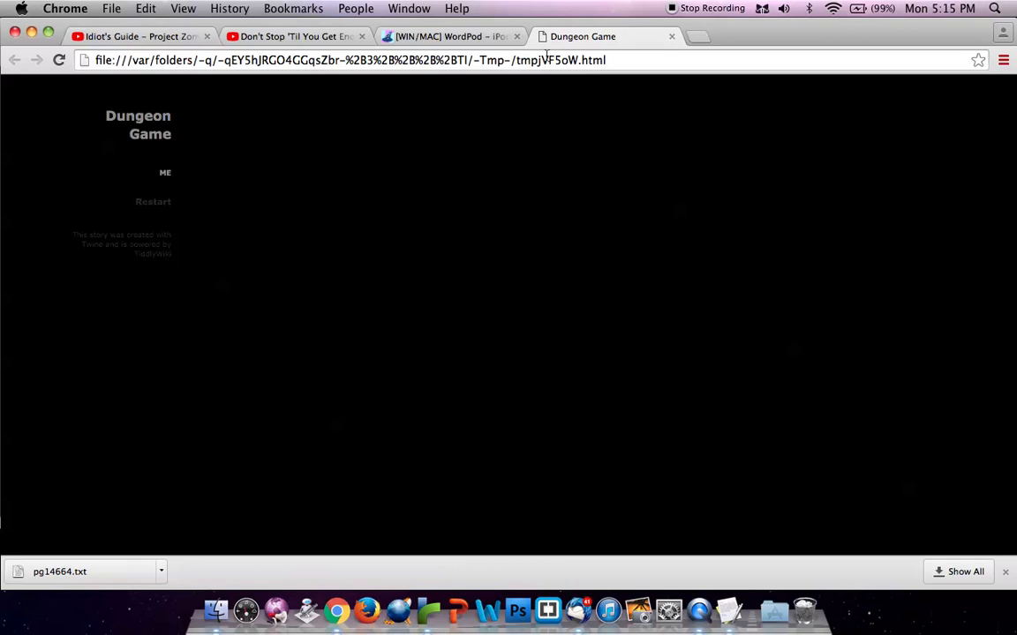
# Close the Dungeon Game test page, minimize the browser and return to the Twine story map
pyautogui.click(673, 37)
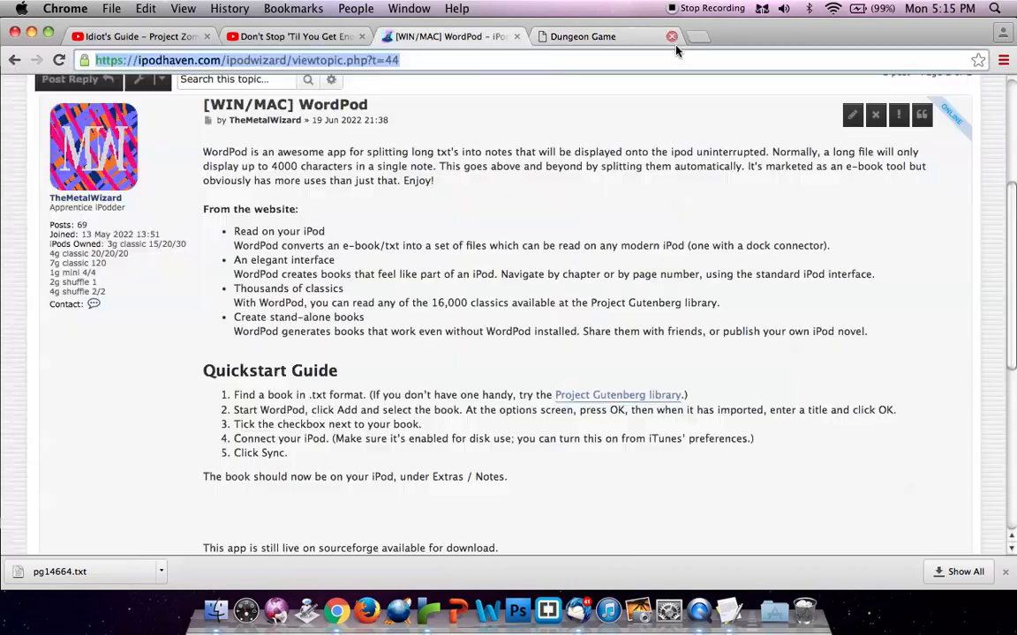
pyautogui.click(31, 31)
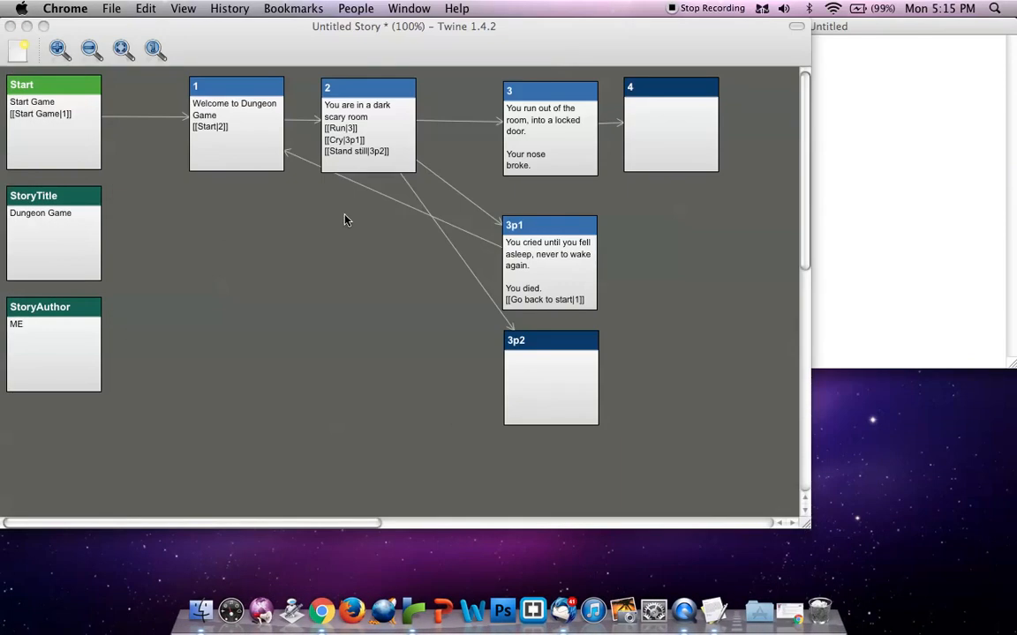
pyautogui.click(297, 180)
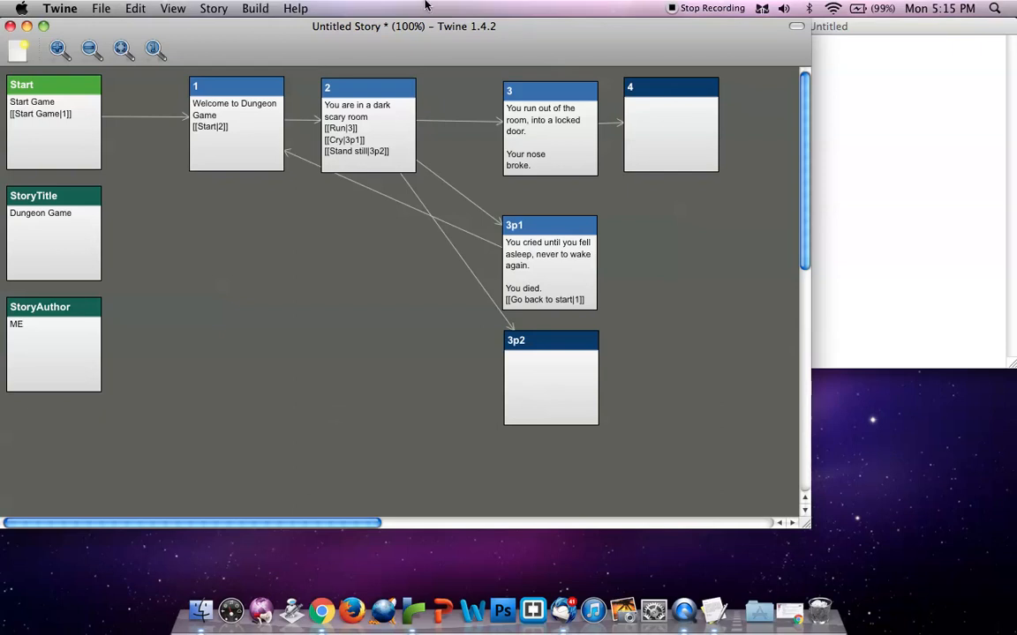
# Close the empty untitled TextEdit document and create a desktop folder named Dungeon Game
pyautogui.click(876, 158)
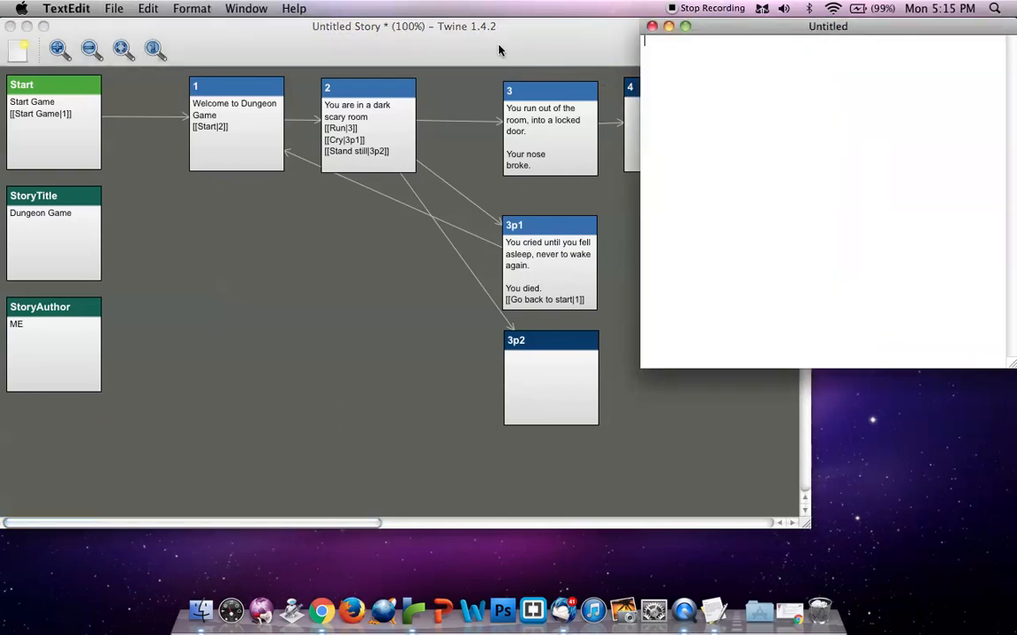
pyautogui.click(653, 27)
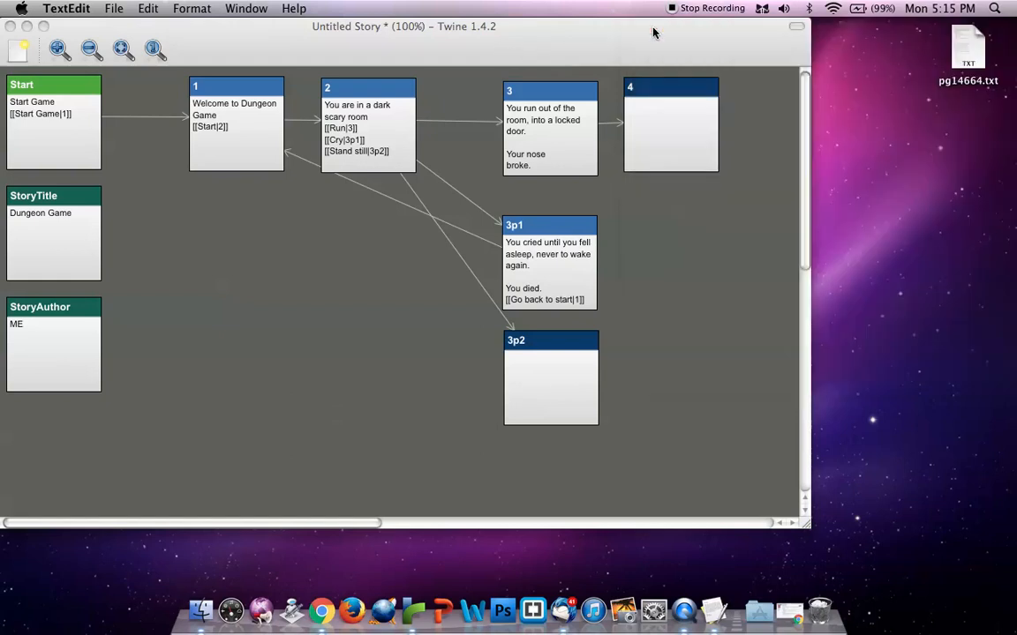
pyautogui.rightClick(948, 167)
pyautogui.click(913, 175)
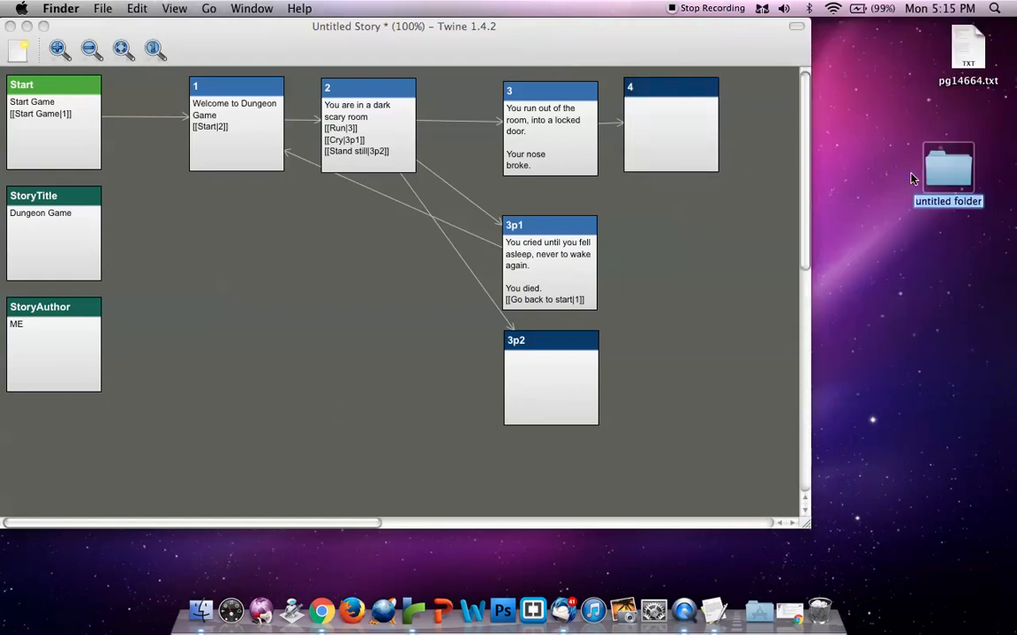
pyautogui.write('Dungeon Game')
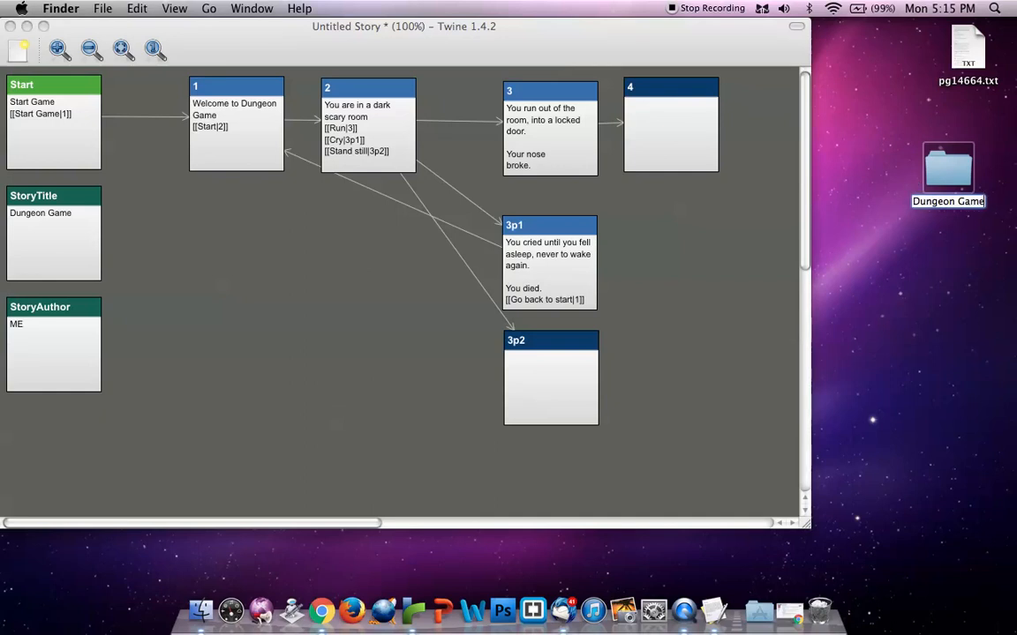
pyautogui.press('Return')
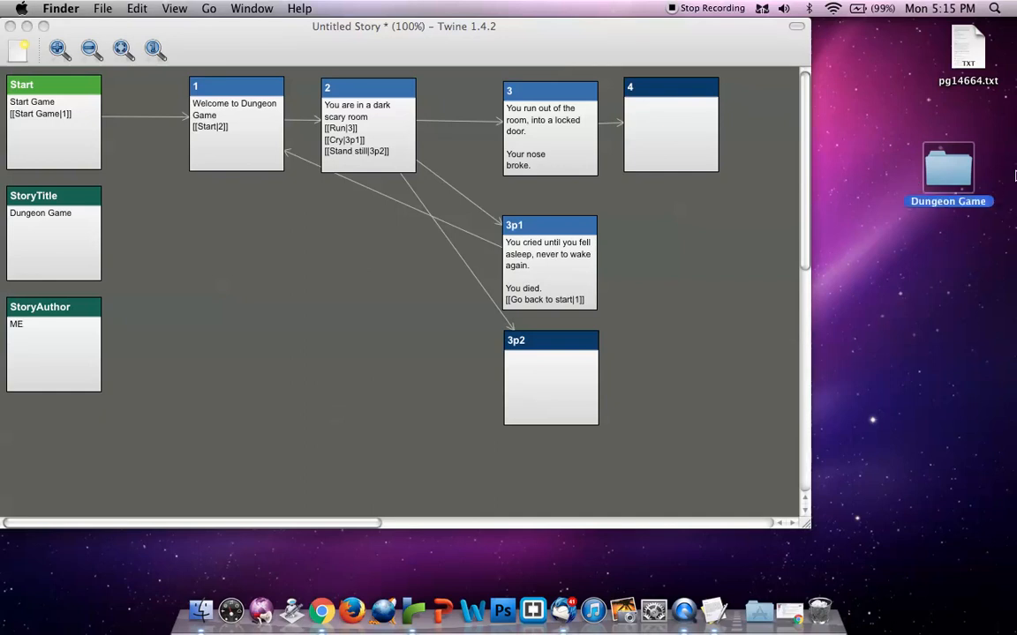
# Open the Dungeon Game folder, move its window aside and open a blank document in TextEdit
pyautogui.press('super+o')
pyautogui.moveTo(638, 82); pyautogui.dragTo(861, 145)
pyautogui.click(709, 609)
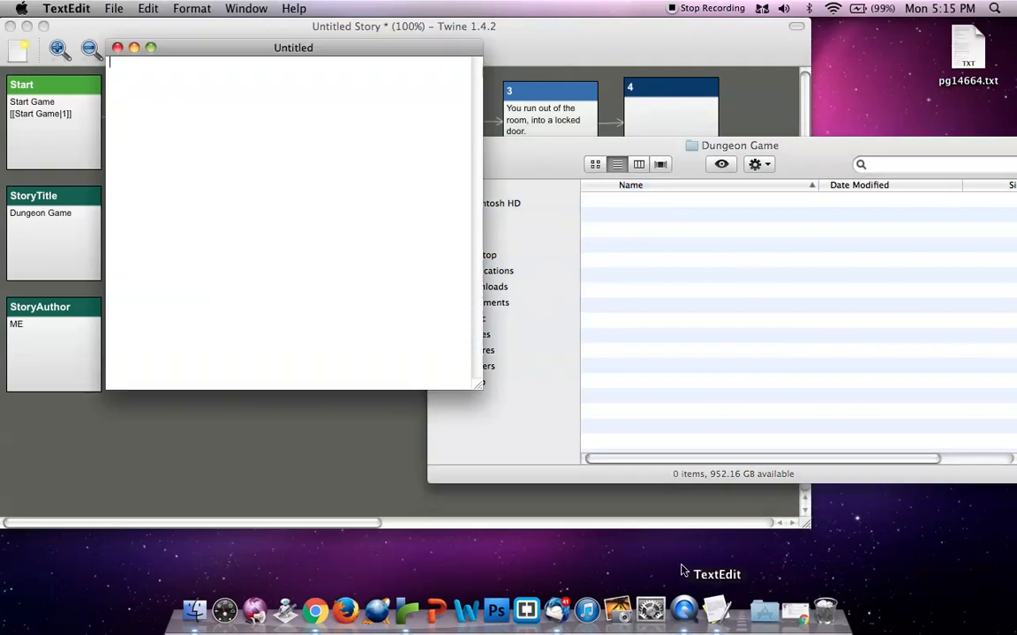
# Save the blank document as Start Game in the Dungeon Game folder on the Desktop
pyautogui.click(114, 8)
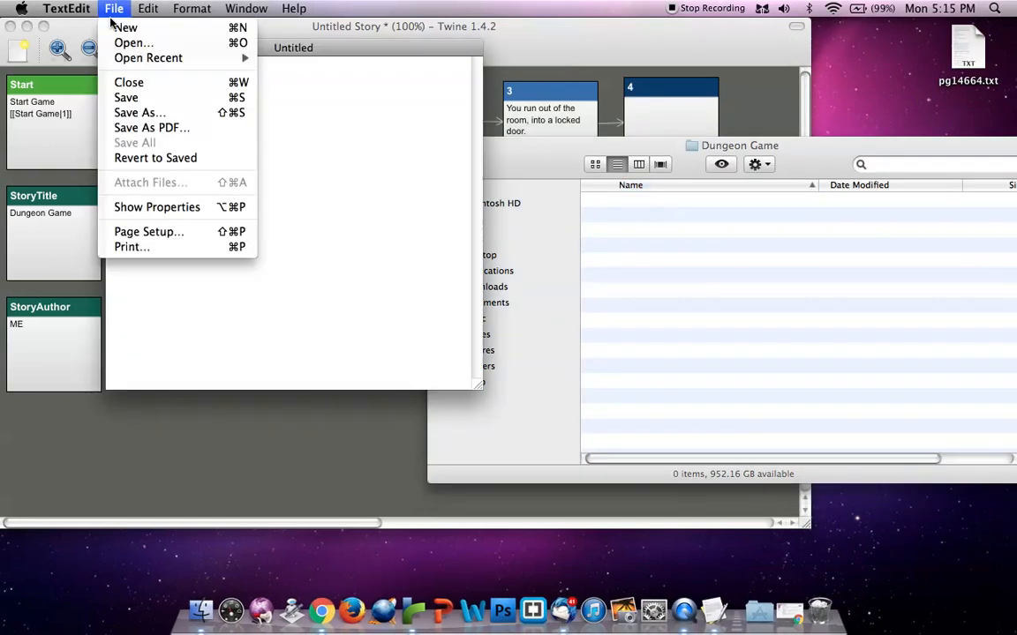
pyautogui.click(141, 113)
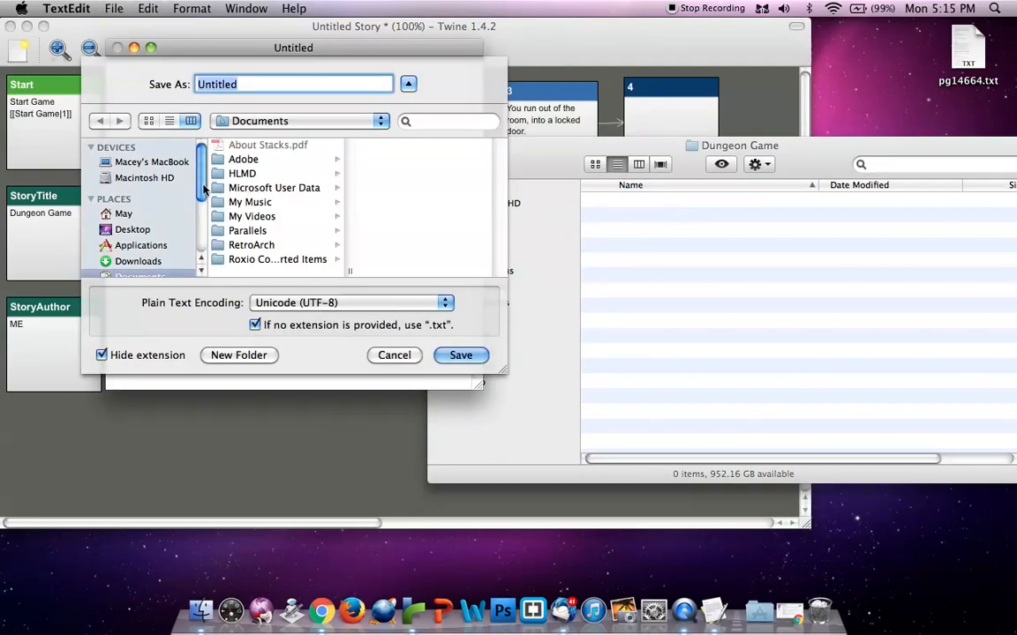
pyautogui.click(134, 229)
pyautogui.click(268, 146)
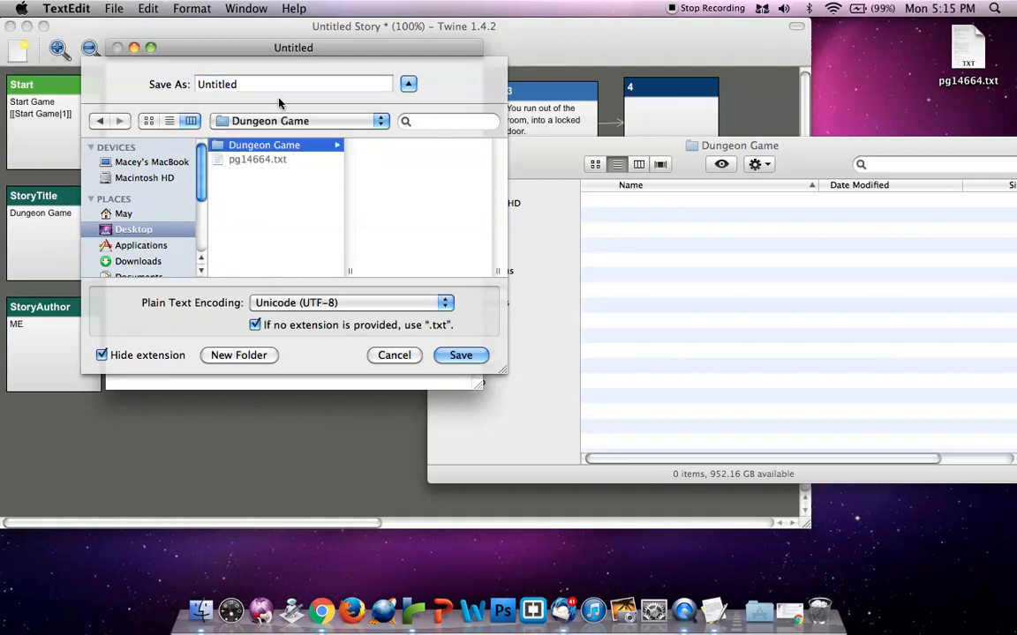
pyautogui.doubleClick(249, 84)
pyautogui.write('Start Game')
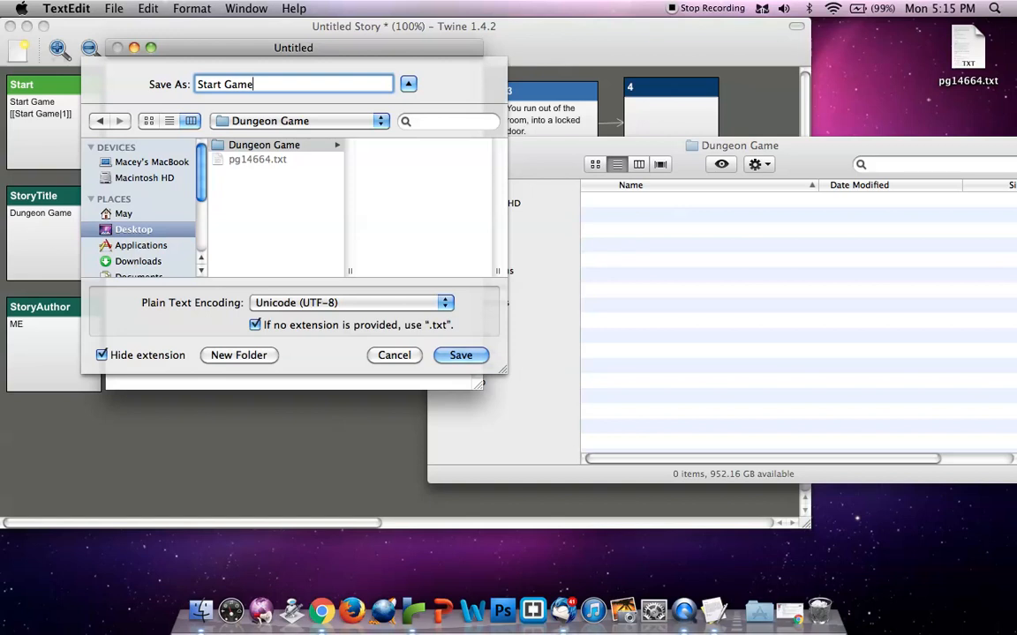
pyautogui.press('Return')
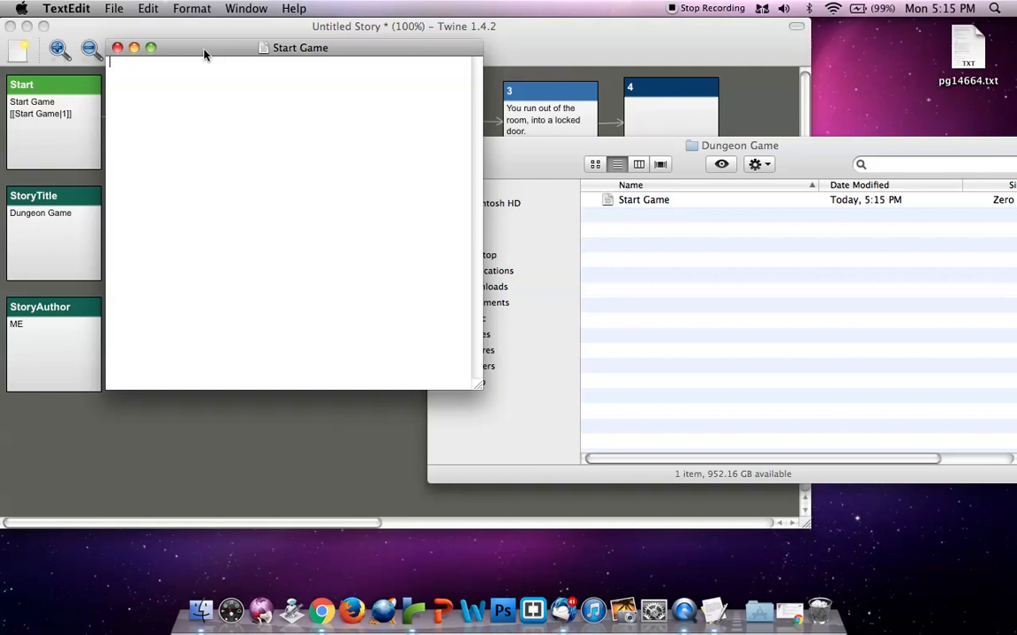
# Review the TextEdit format options and its preferences for new documents and for opening and saving files
pyautogui.click(194, 9)
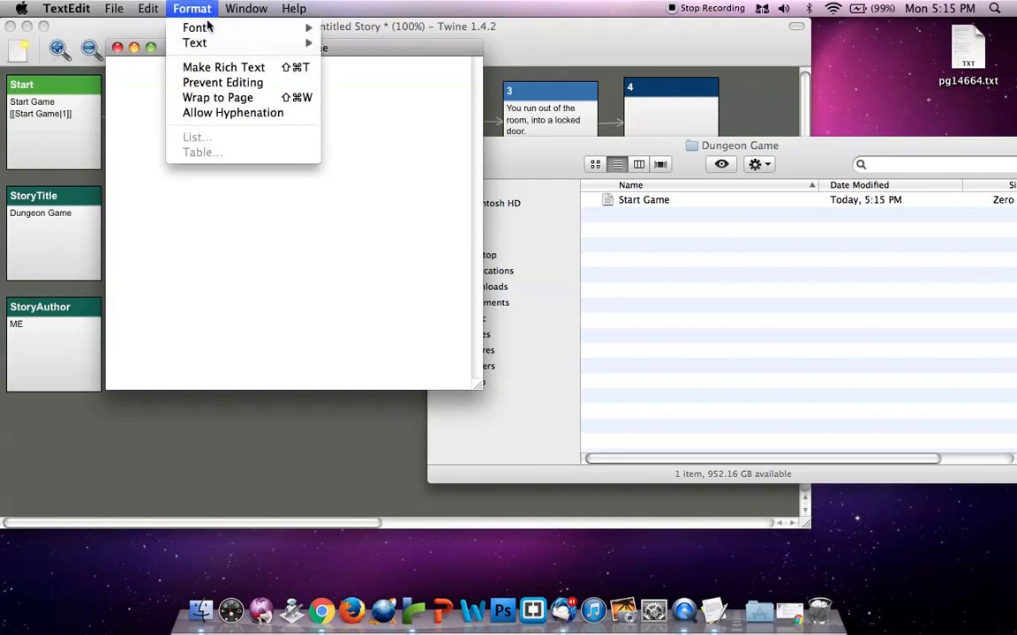
pyautogui.click(109, 67)
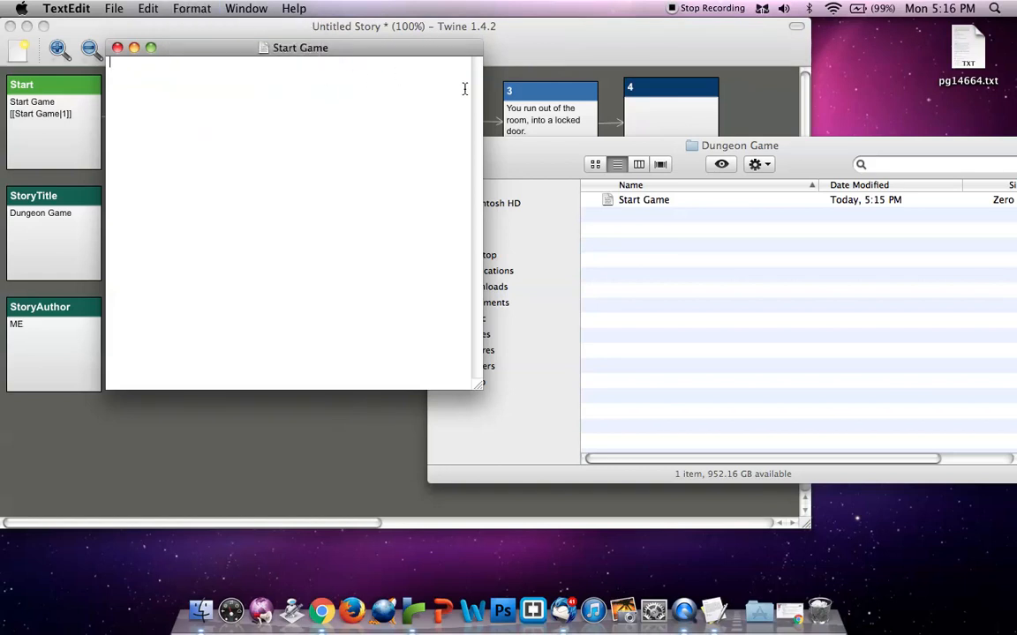
pyautogui.click(75, 8)
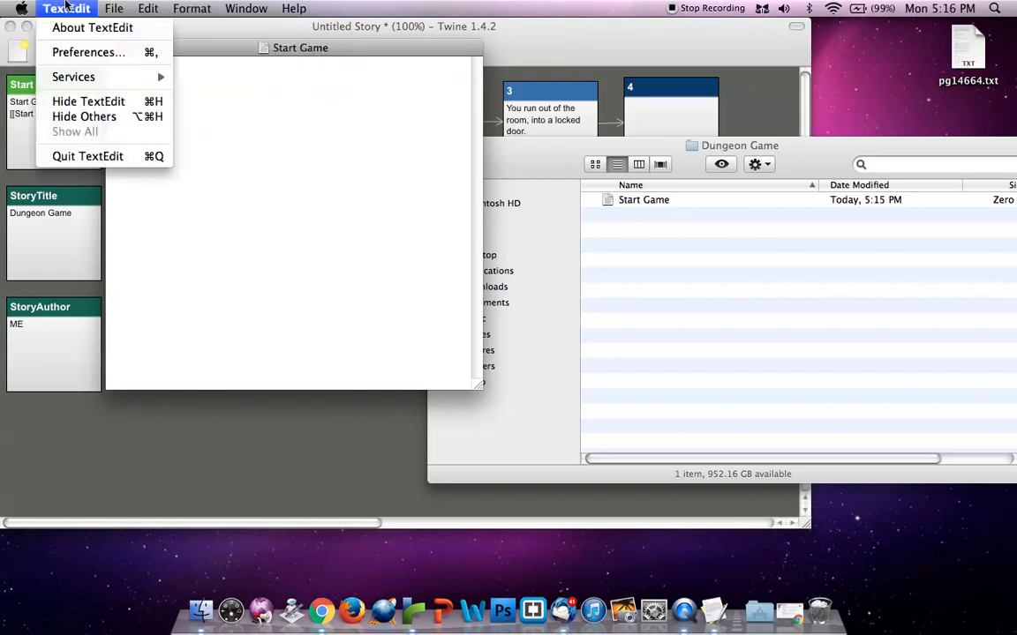
pyautogui.click(79, 53)
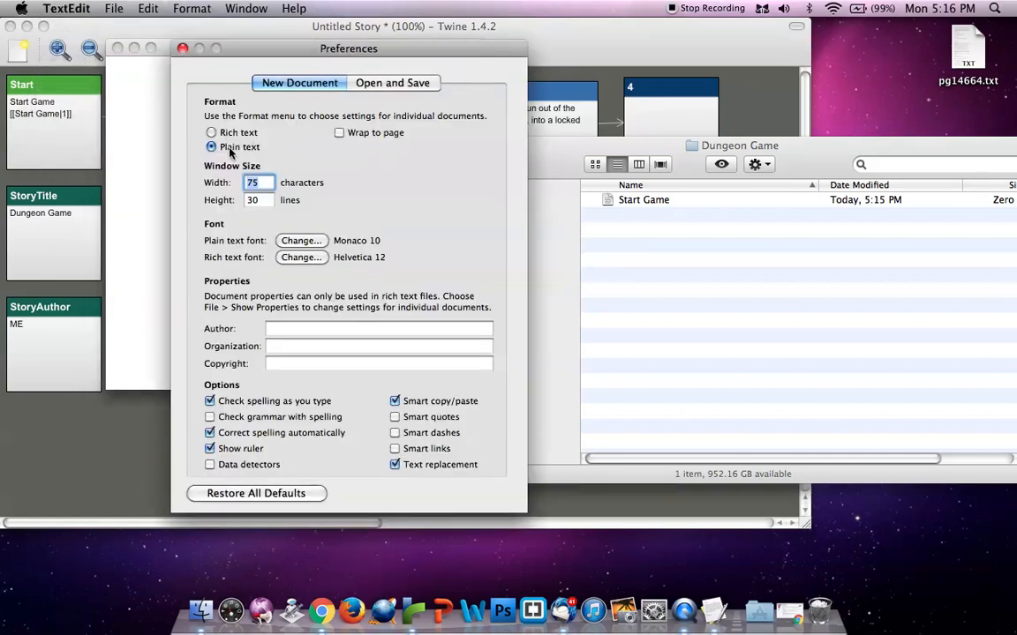
pyautogui.click(347, 78)
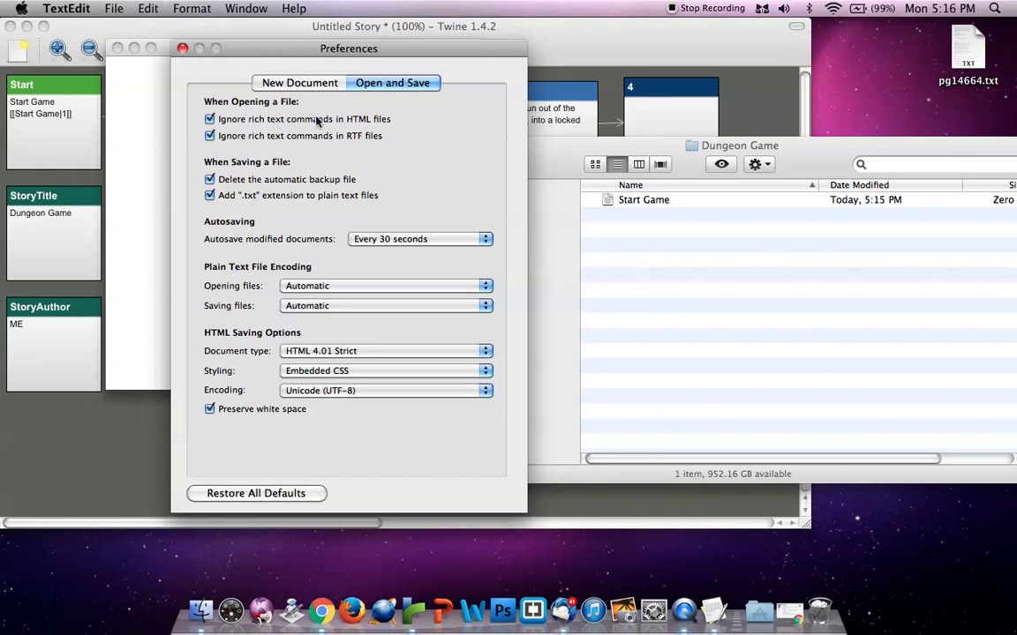
# Close the preferences window and move the Start Game document clear of the Twine passages
pyautogui.click(182, 49)
pyautogui.moveTo(212, 57); pyautogui.dragTo(289, 175)
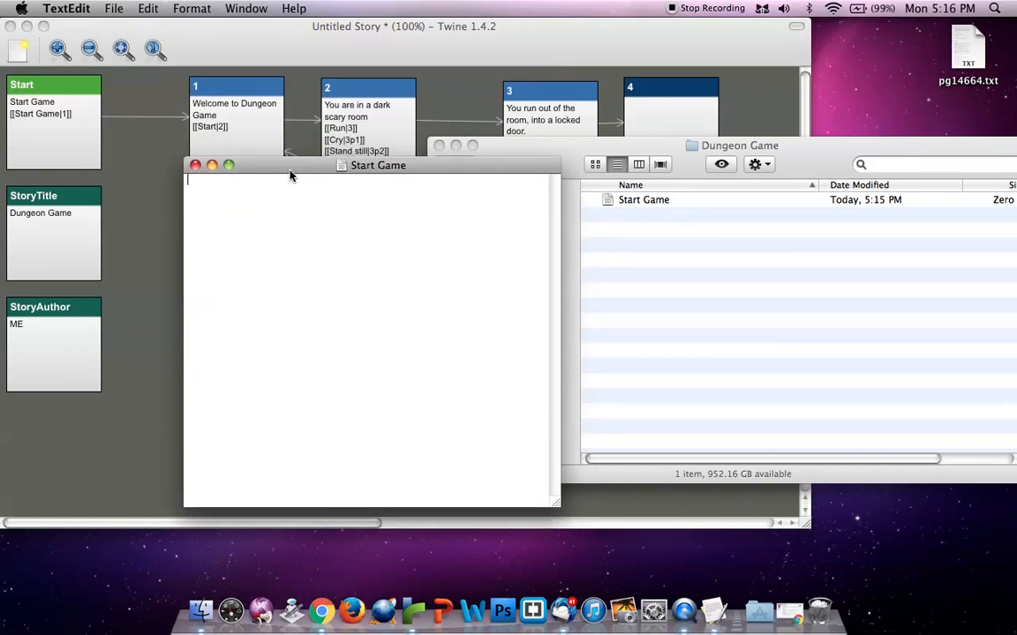
pyautogui.click(176, 8)
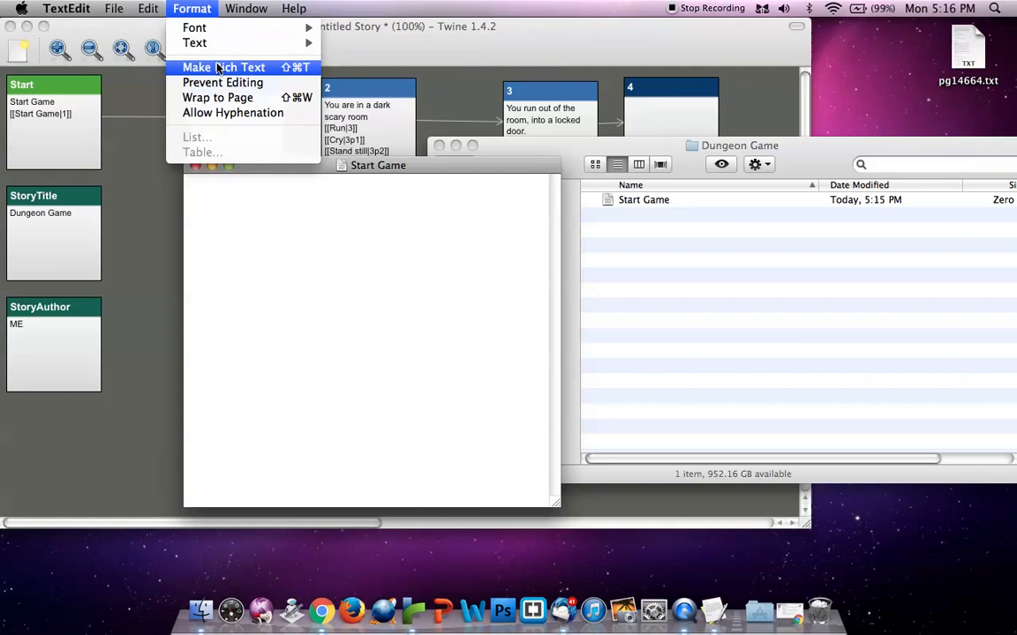
pyautogui.click(309, 233)
pyautogui.moveTo(249, 168); pyautogui.dragTo(298, 284)
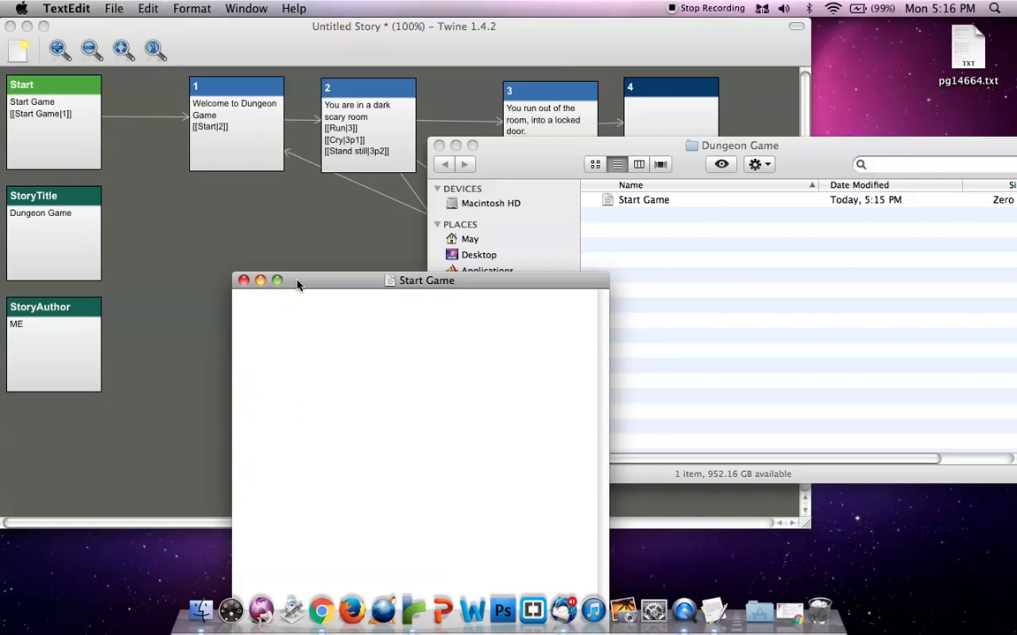
# Create a second blank document and arrange it, the Dungeon Game folder and the Start Game document side by side
pyautogui.click(65, 8)
pyautogui.moveTo(100, 8)
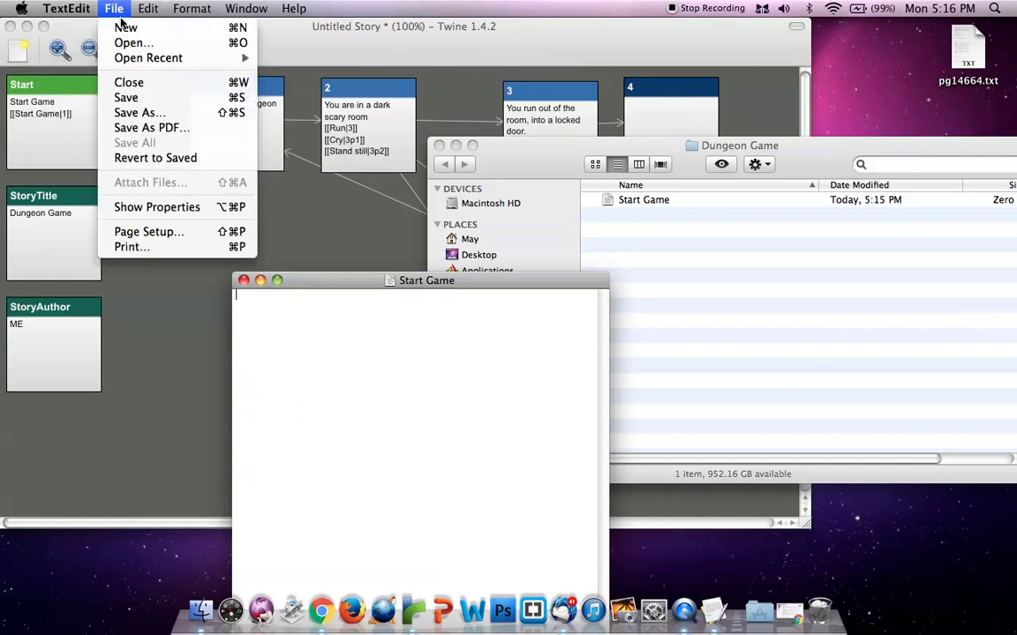
pyautogui.click(116, 28)
pyautogui.moveTo(488, 402); pyautogui.dragTo(411, 188)
pyautogui.moveTo(296, 66); pyautogui.dragTo(918, 480)
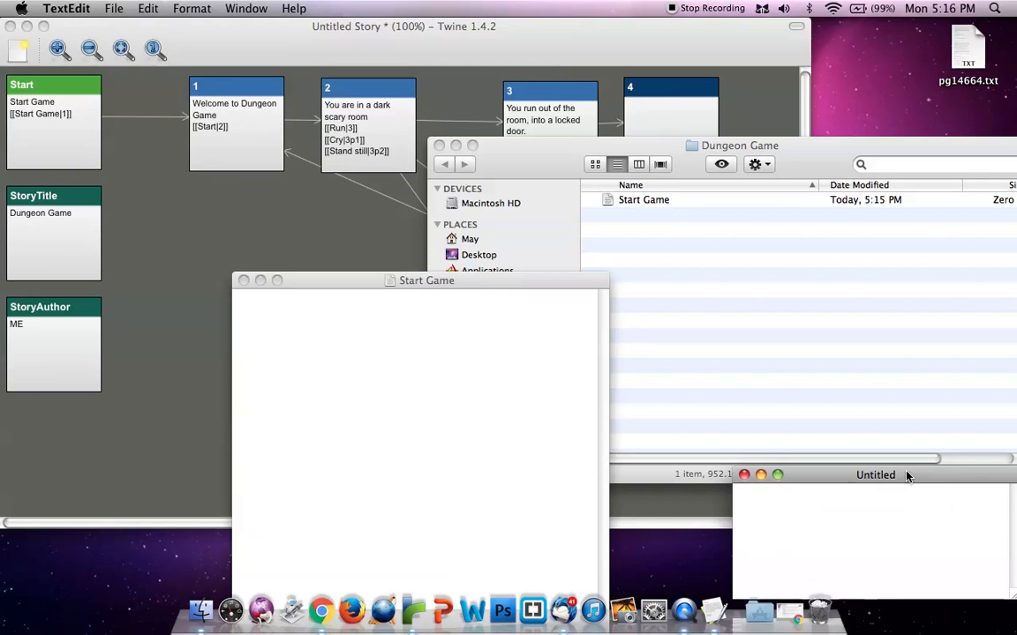
pyautogui.click(799, 154)
pyautogui.moveTo(798, 155); pyautogui.dragTo(765, 35)
pyautogui.moveTo(357, 279); pyautogui.dragTo(125, 109)
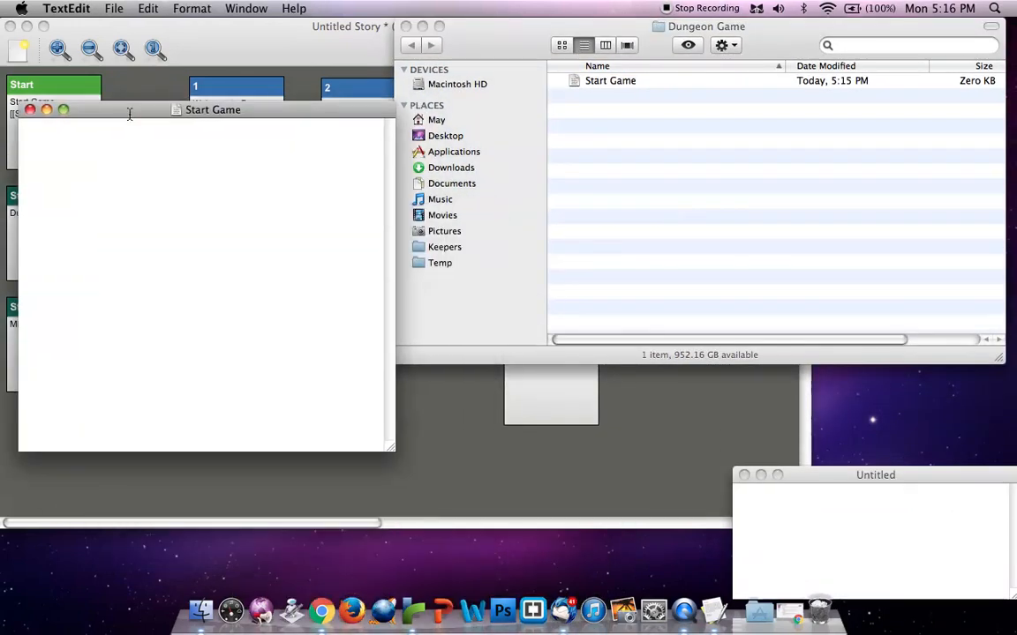
# Create a folder named Contents inside the Dungeon Game folder
pyautogui.click(633, 154)
pyautogui.rightClick(679, 164)
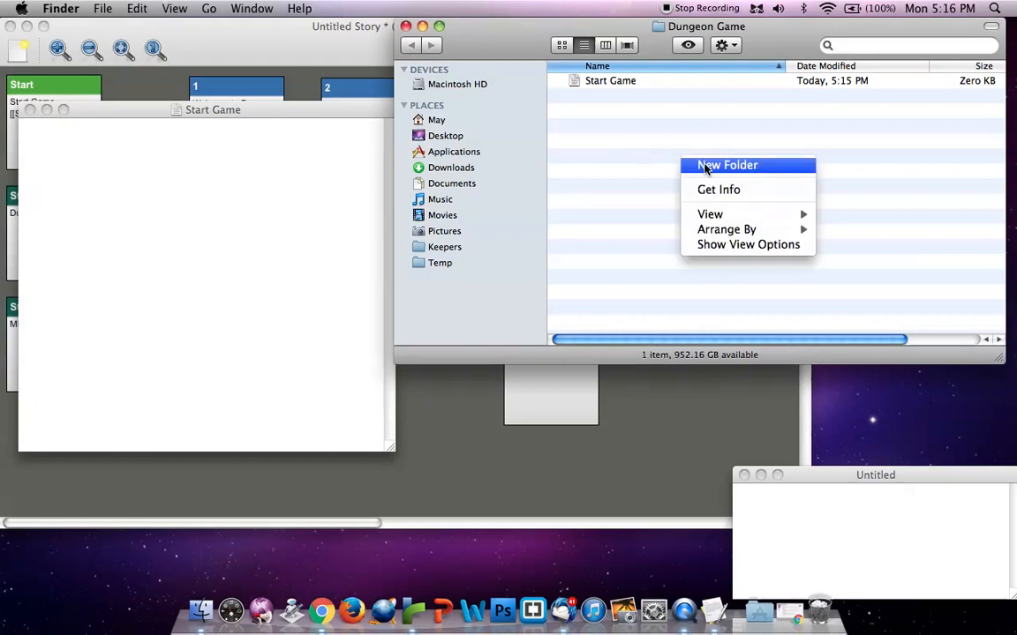
pyautogui.click(697, 165)
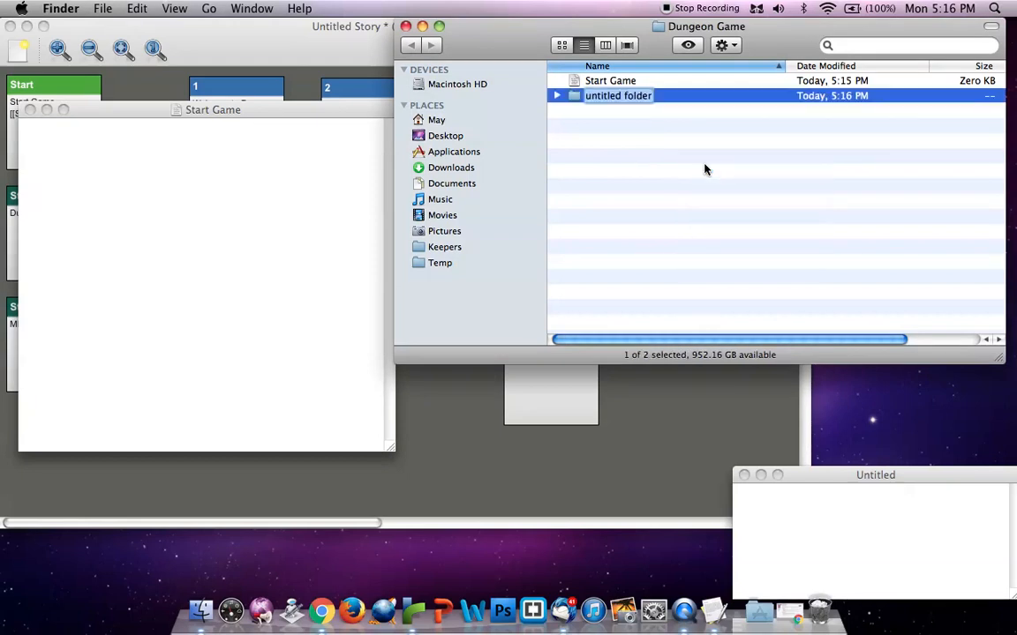
pyautogui.write('Contents')
pyautogui.press('Return')
pyautogui.click(598, 129)
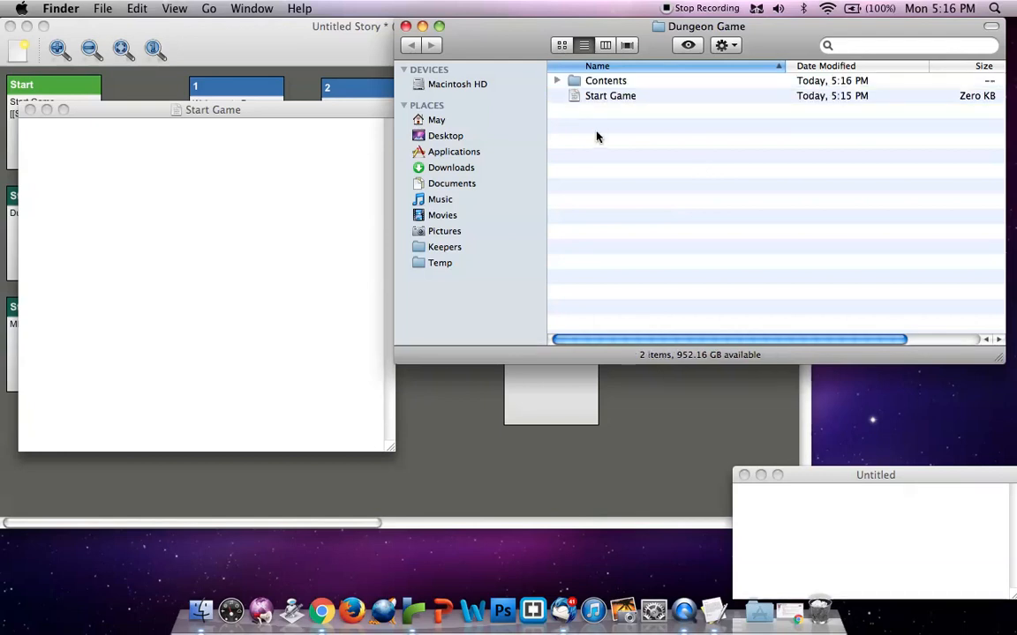
# Write Start Game in the Start Game document and add an empty link tag, <a href=""></a>, on the line below
pyautogui.moveTo(203, 111); pyautogui.dragTo(334, 129)
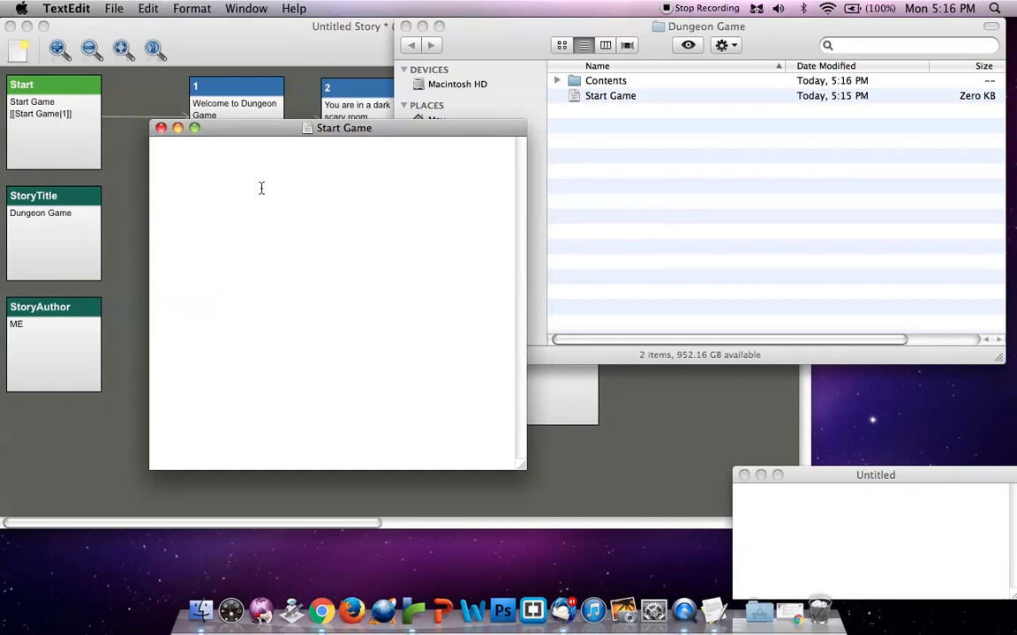
pyautogui.moveTo(247, 134); pyautogui.dragTo(542, 146)
pyautogui.write('Start Game')
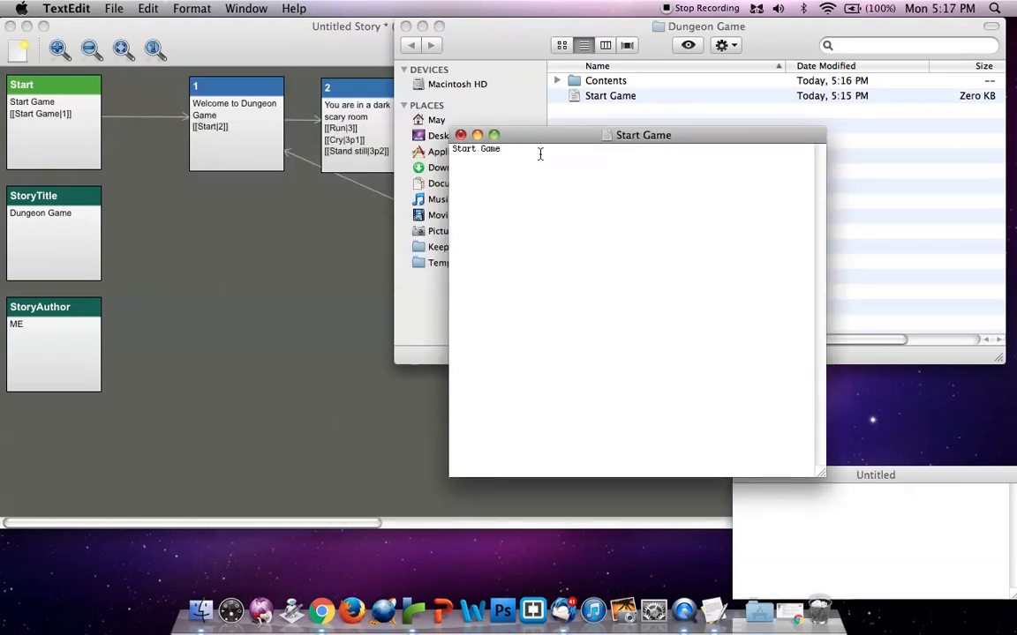
pyautogui.press('Return')
pyautogui.press('Return')
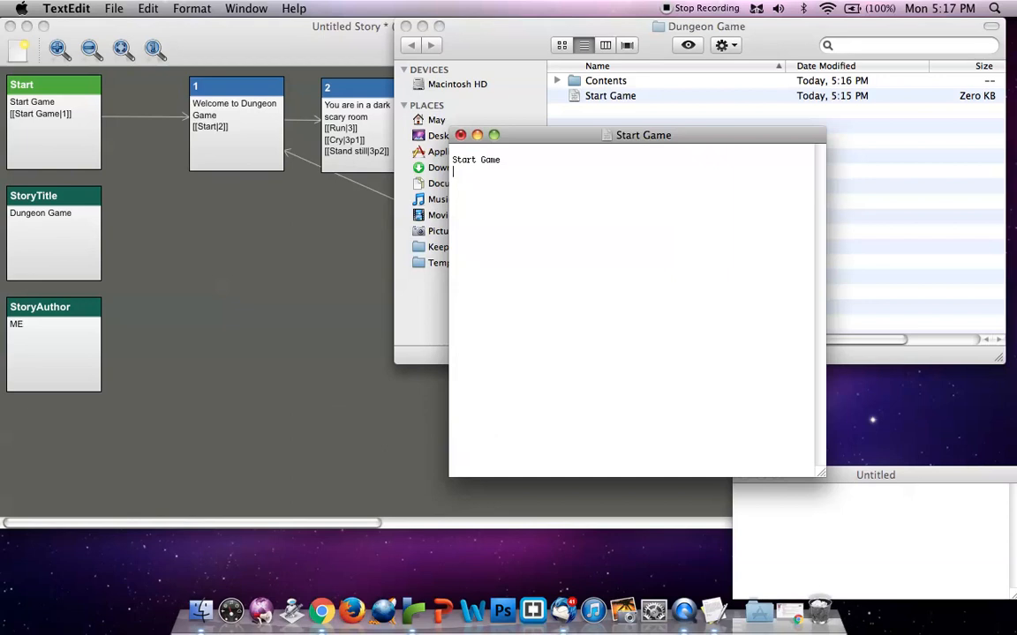
pyautogui.write('<a href=""></a>')
# Set the link tag's target to Contents/1.txt
pyautogui.click(504, 171)
pyautogui.write('Contents')
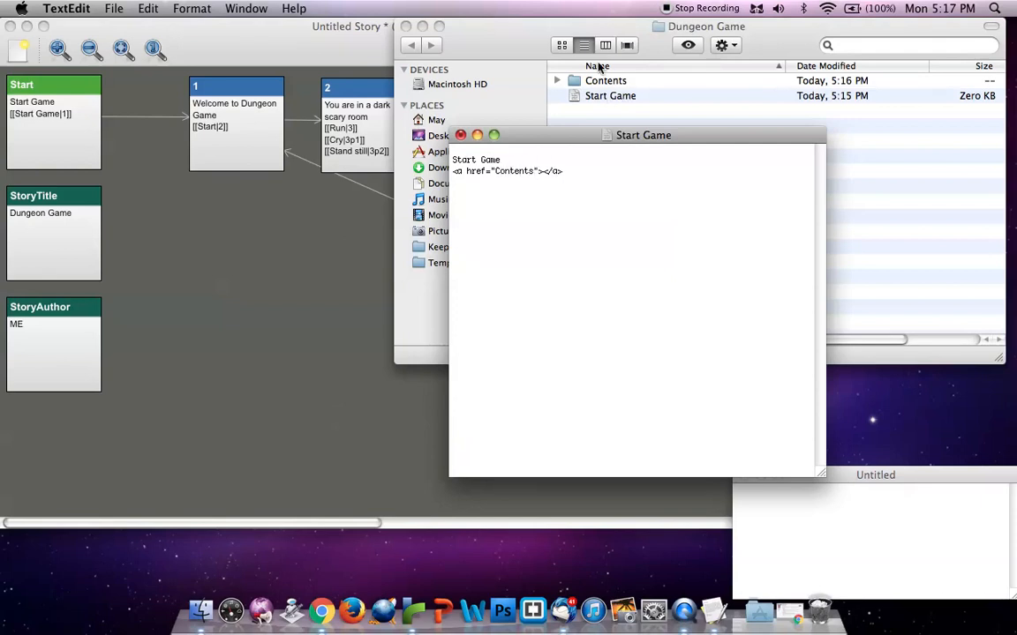
pyautogui.write('/')
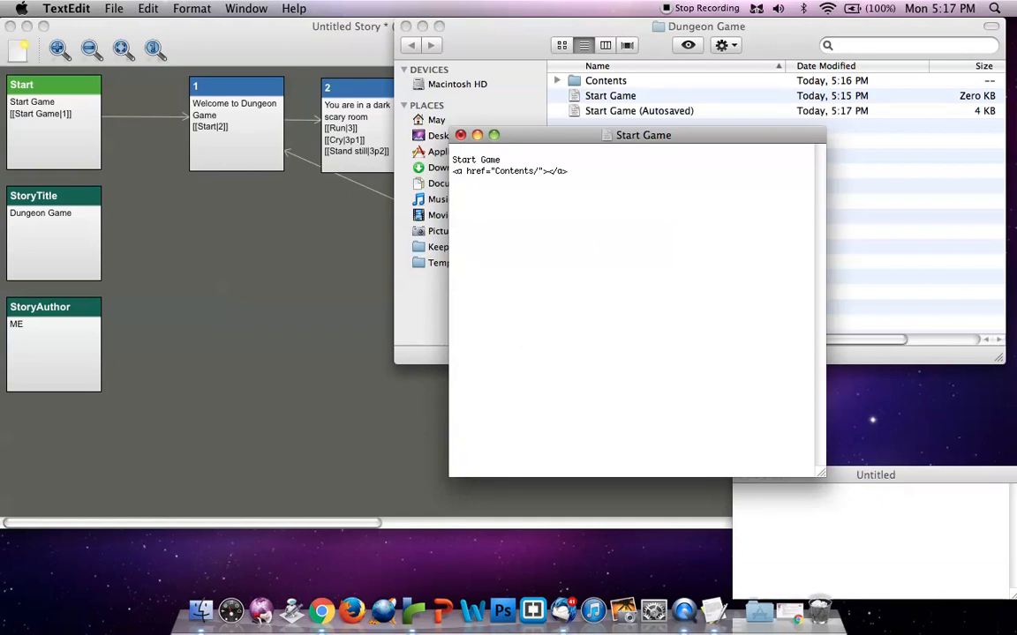
pyautogui.write('1.txt')
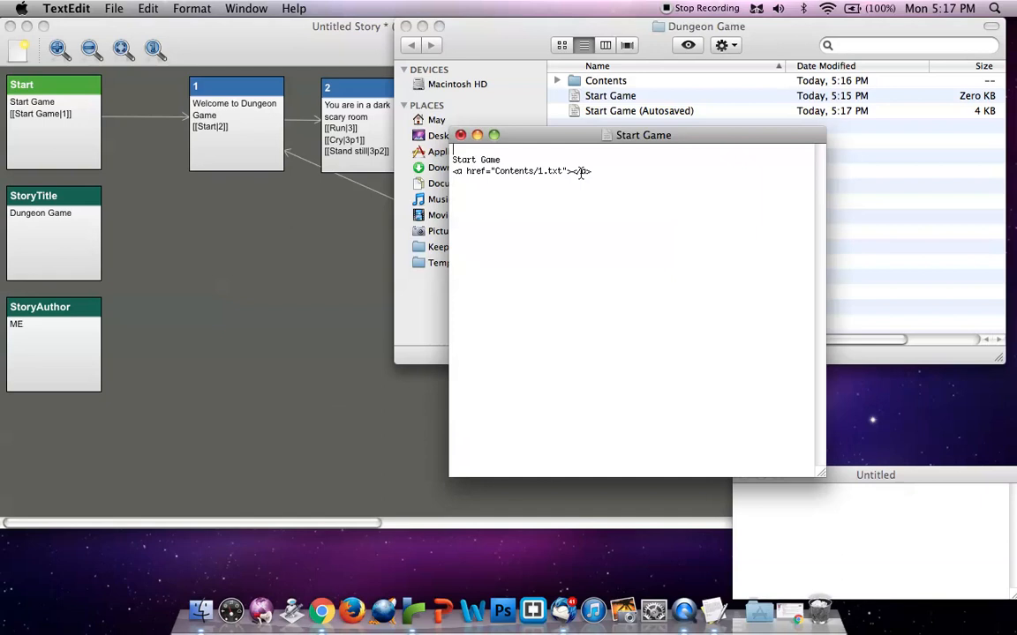
# Add the title tag <title>Dungeon Game</title> on the first line of the Start Game document
pyautogui.write('itle></title>Dungeon Game')
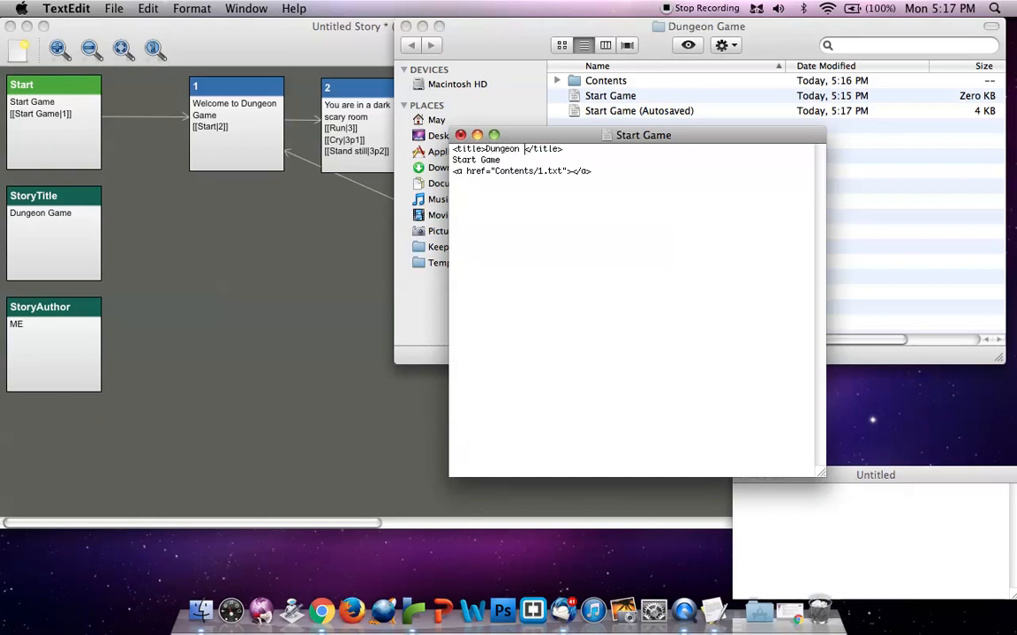
# Copy the title line and the link line from Start Game into the untitled document, separated by a blank line
pyautogui.moveTo(592, 154); pyautogui.dragTo(420, 141)
pyautogui.press('super+c')
pyautogui.click(987, 483)
pyautogui.press('super+v')
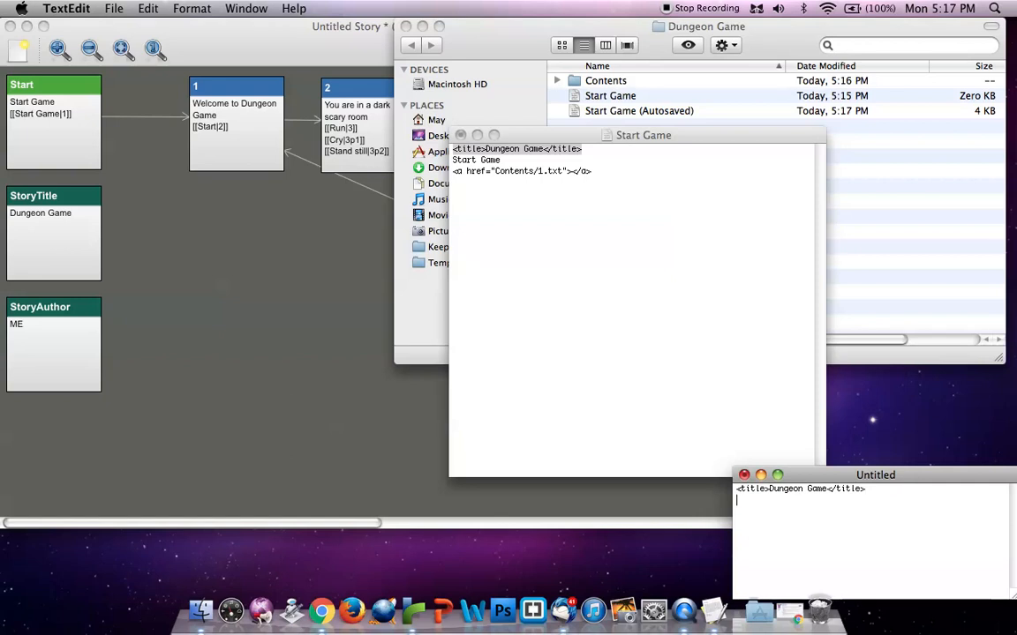
pyautogui.click(564, 211)
pyautogui.click(598, 172)
pyautogui.moveTo(598, 172); pyautogui.dragTo(431, 175)
pyautogui.press('super+c')
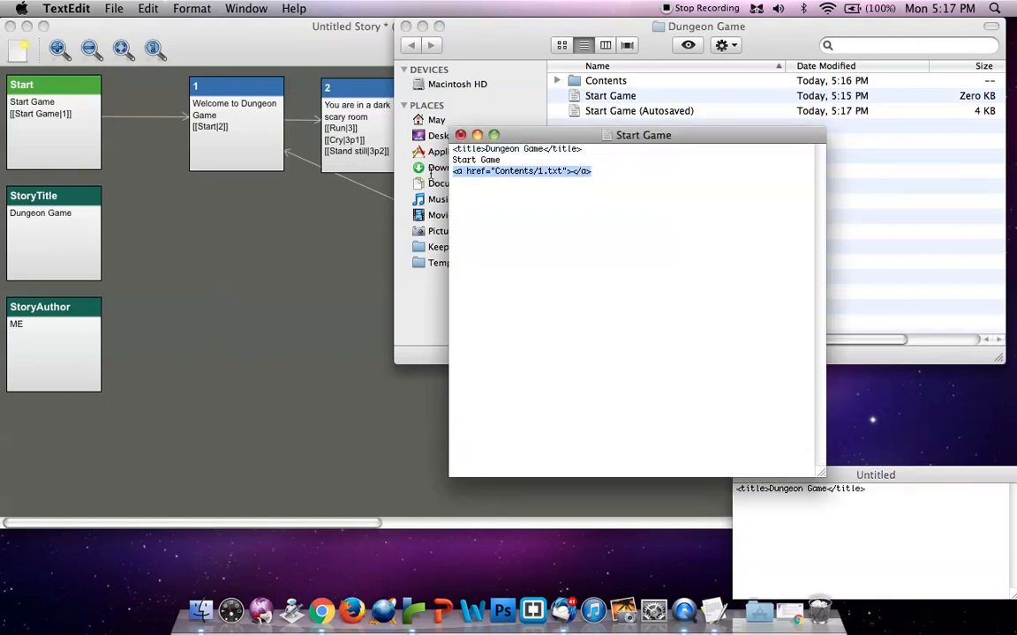
pyautogui.click(924, 554)
pyautogui.press('Return')
pyautogui.press('Return')
pyautogui.press('super+v')
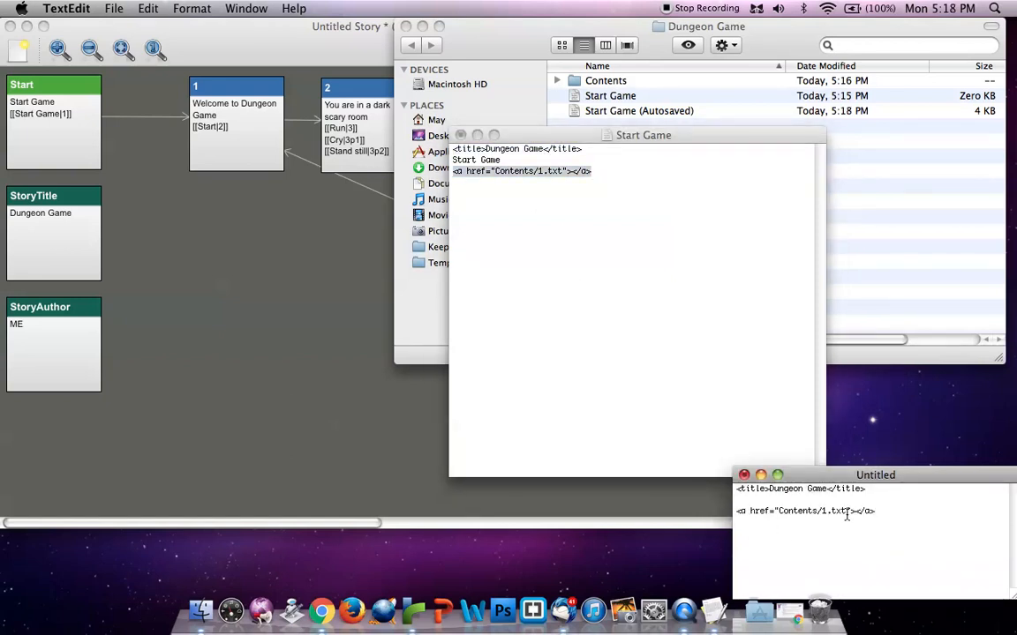
# Remove the target path from the untitled document's link tag, leaving <a href=""></a> as a template
pyautogui.press('BackSpace')
pyautogui.press('BackSpace')
pyautogui.press('BackSpace')
pyautogui.press('BackSpace')
pyautogui.press('BackSpace')
pyautogui.press('BackSpace')
pyautogui.press('BackSpace')
pyautogui.press('BackSpace')
pyautogui.press('BackSpace')
pyautogui.press('BackSpace')
pyautogui.press('BackSpace')
pyautogui.press('BackSpace')
pyautogui.press('BackSpace')
pyautogui.press('BackSpace')
# Enter Start Game as the link text in the Start Game document, save it and close it
pyautogui.click(647, 191)
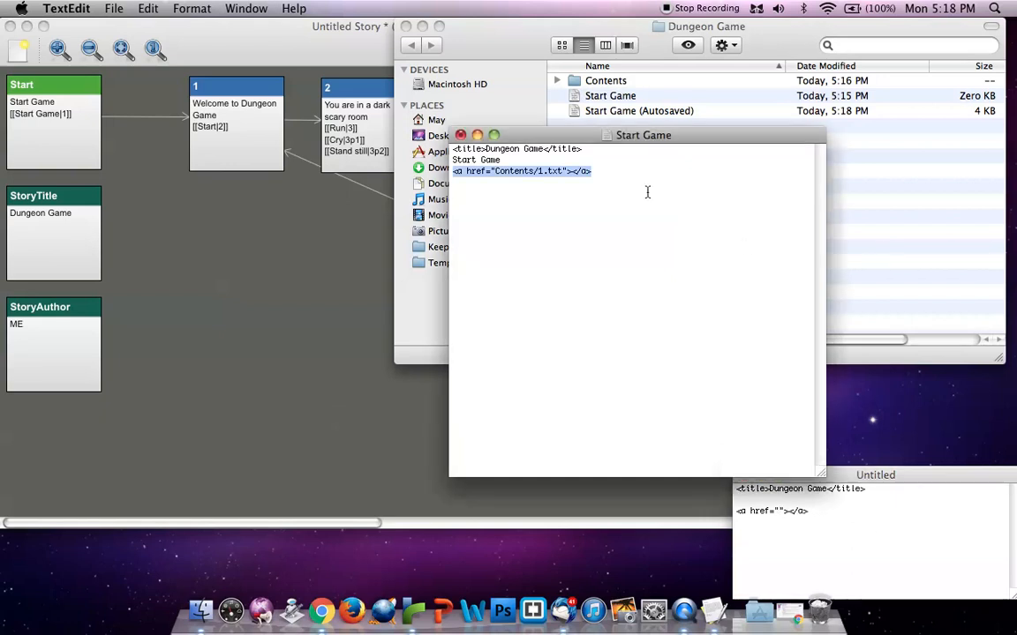
pyautogui.click(571, 173)
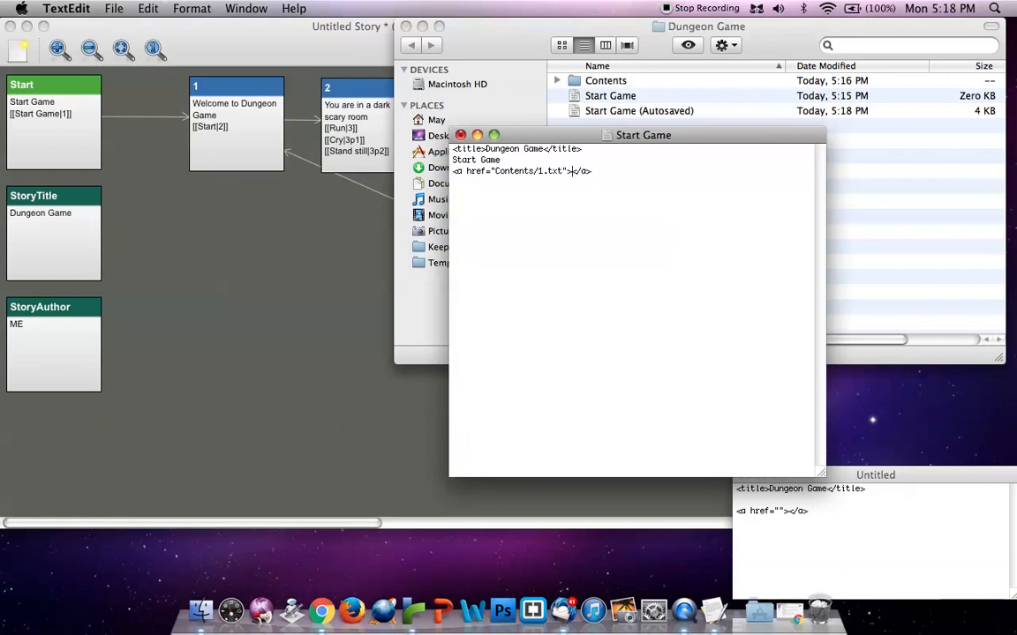
pyautogui.write('Start Game')
pyautogui.press('super+s')
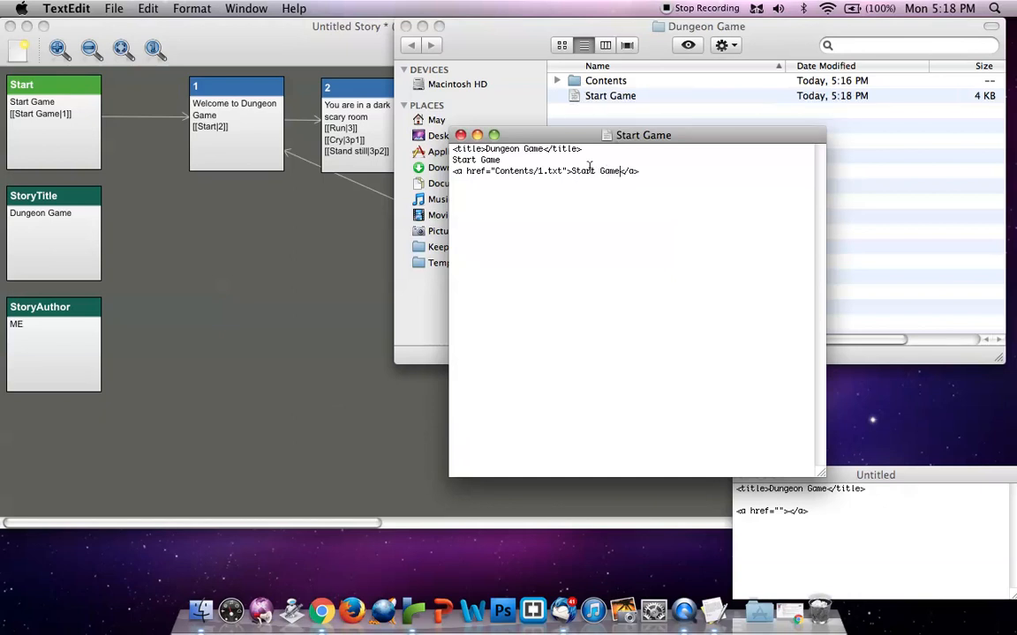
pyautogui.click(459, 135)
# Rename the Start Game file as Start Game.html and accept the extension change
pyautogui.click(633, 96)
pyautogui.click(633, 95)
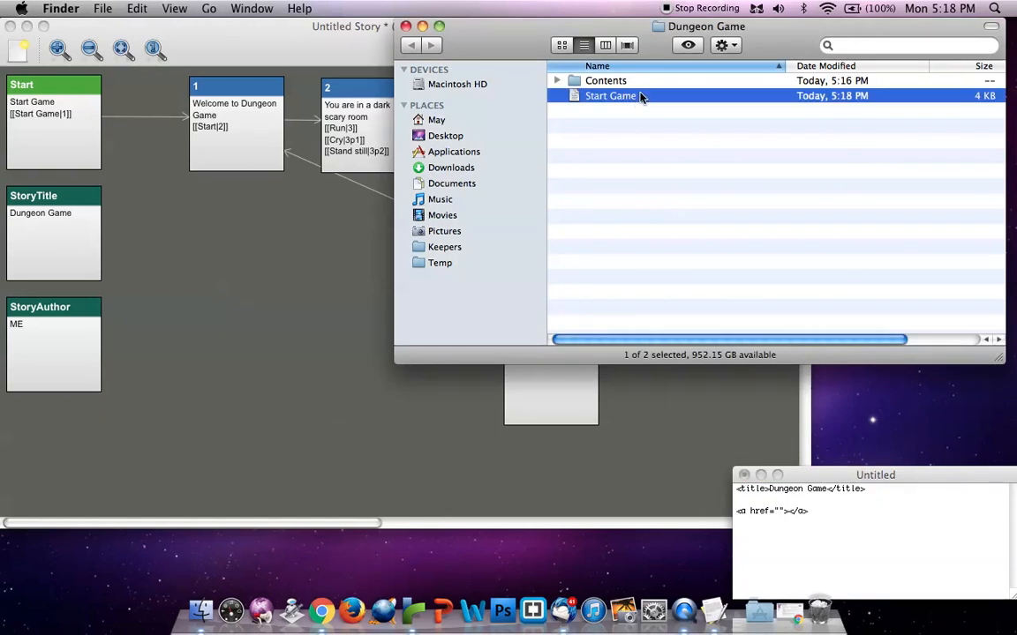
pyautogui.press('Return')
pyautogui.write('html')
pyautogui.press('Return')
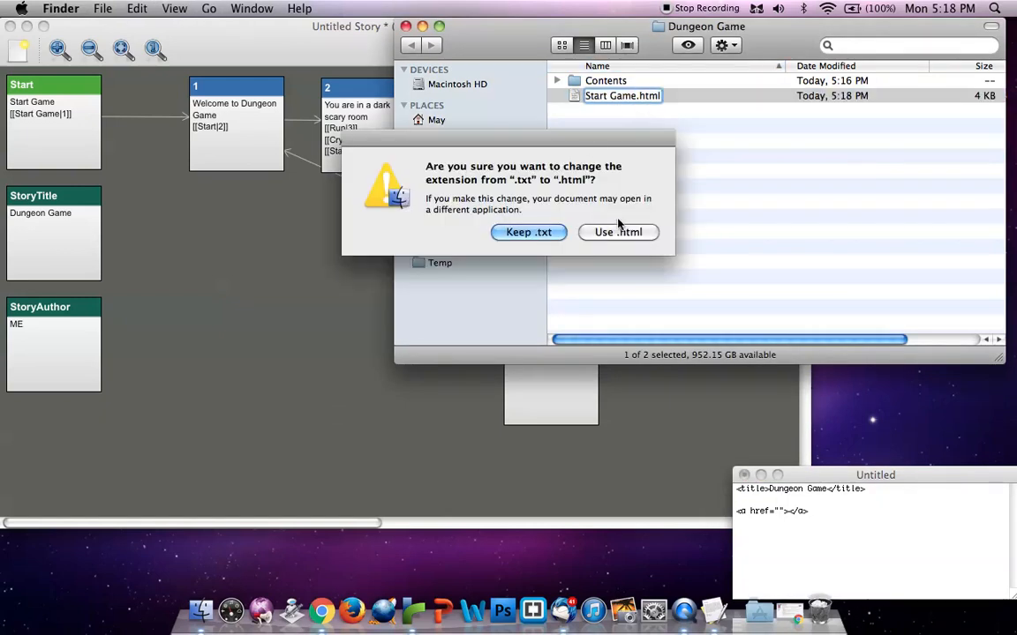
pyautogui.click(615, 235)
# Open Start Game.html in Chrome to check the text and its link target, then close its tab and minimize the browser
pyautogui.doubleClick(671, 97)
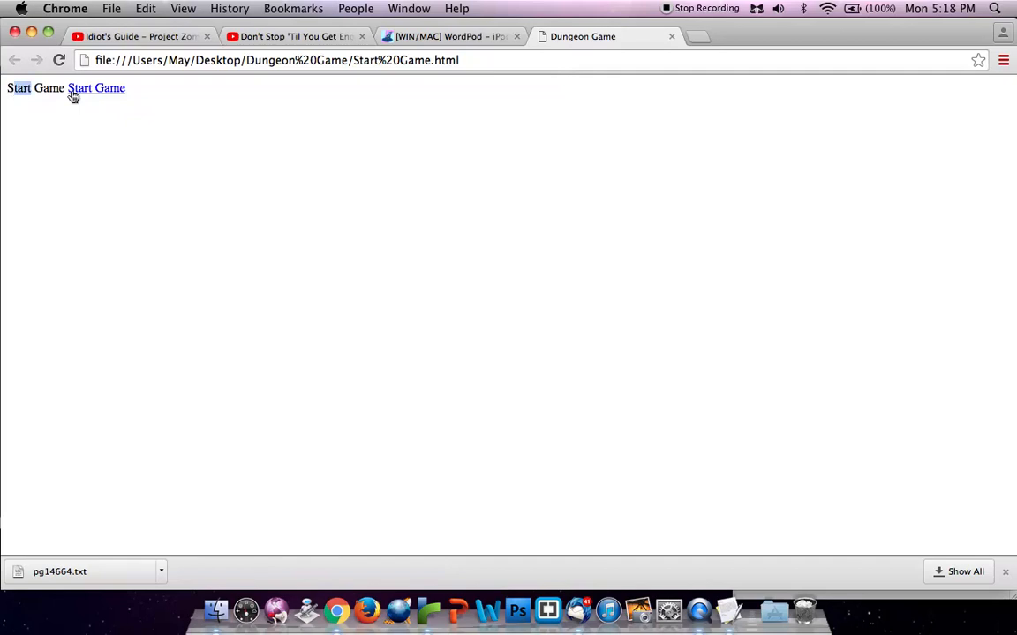
pyautogui.moveTo(11, 87); pyautogui.dragTo(136, 97)
pyautogui.click(137, 97)
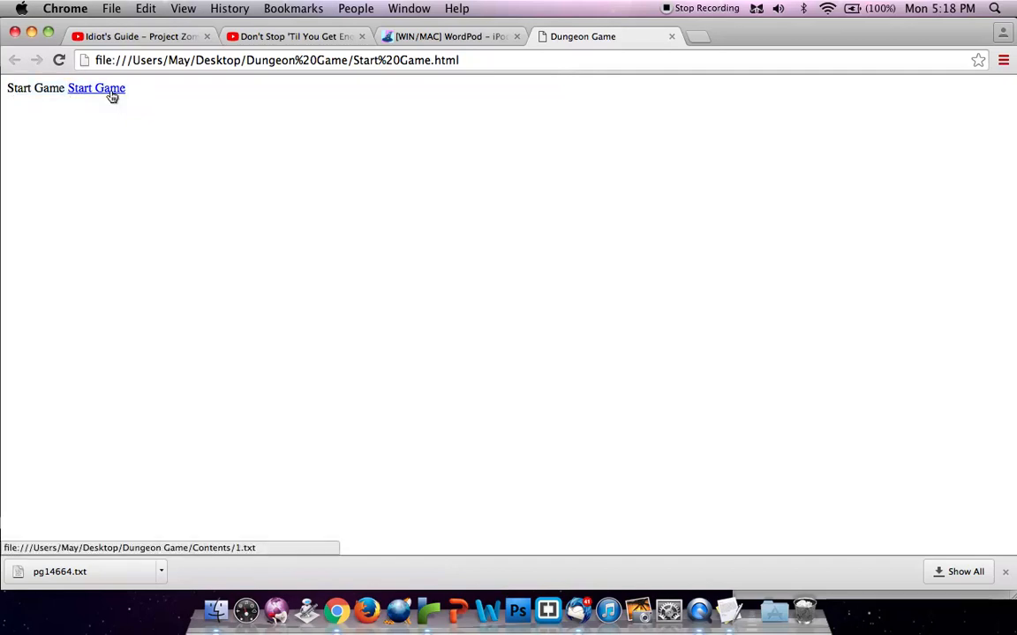
pyautogui.click(671, 38)
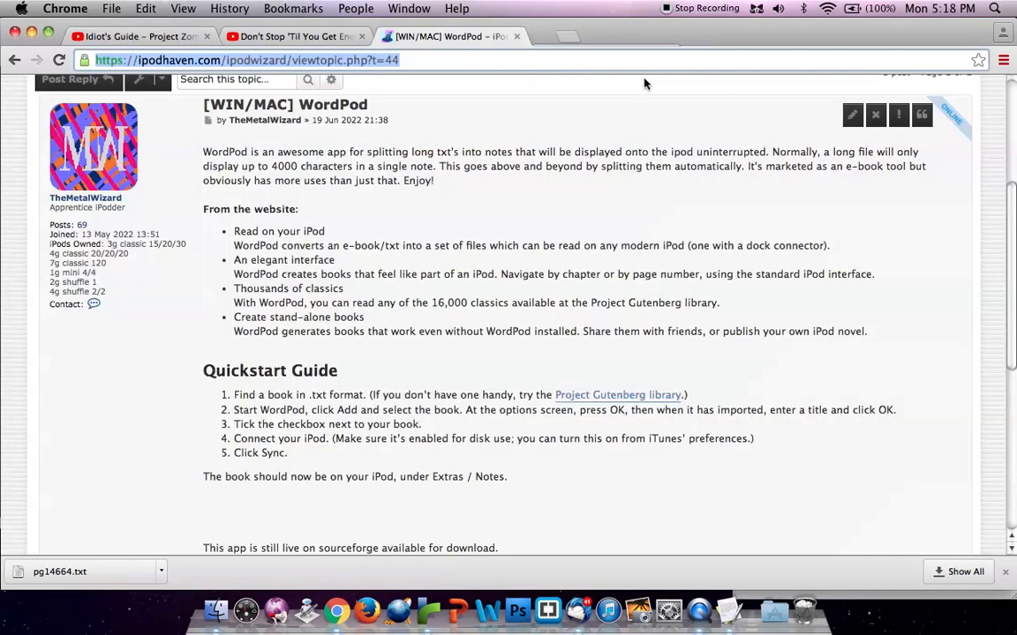
pyautogui.click(31, 33)
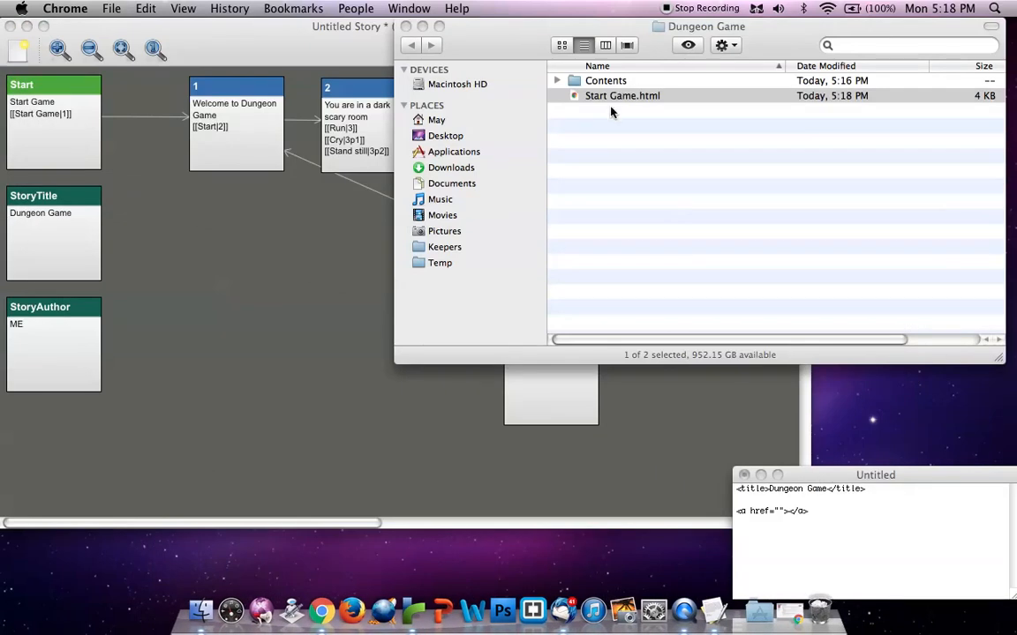
# Rename Start Game.html as Start Game.txt and accept the extension change
pyautogui.click(634, 99)
pyautogui.click(638, 95)
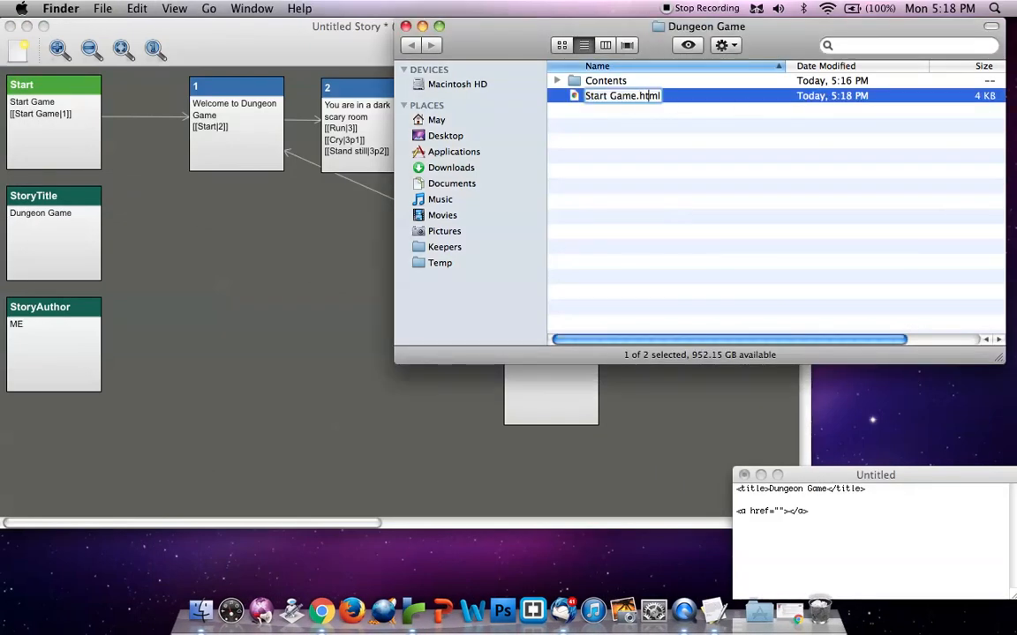
pyautogui.press('BackSpace')
pyautogui.press('BackSpace')
pyautogui.press('BackSpace')
pyautogui.press('BackSpace')
pyautogui.write('txt')
pyautogui.press('Return')
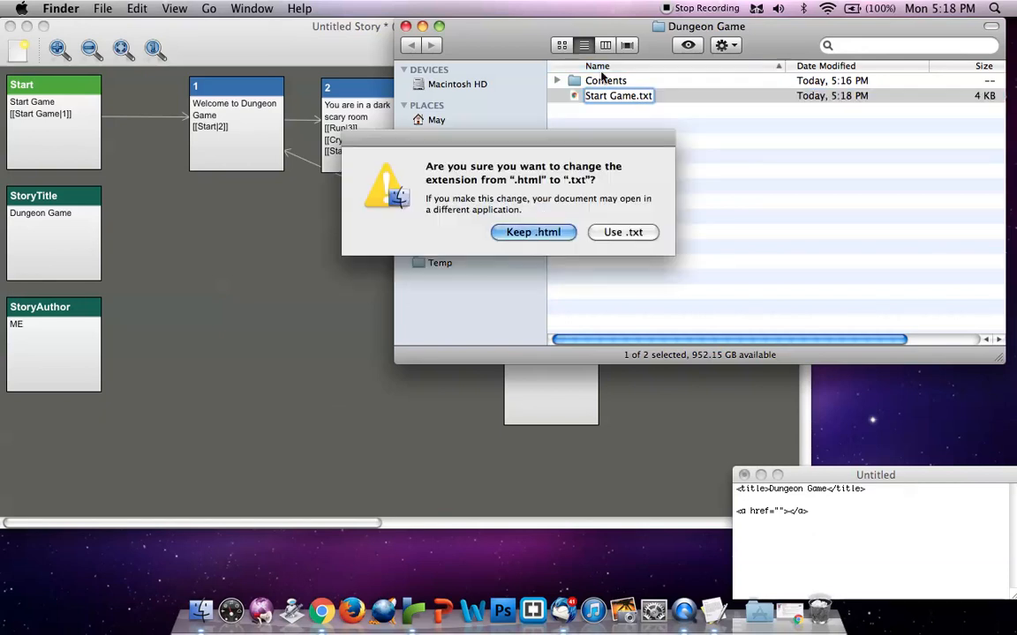
pyautogui.click(623, 233)
# Open the Contents folder and create a new blank document in TextEdit
pyautogui.doubleClick(606, 80)
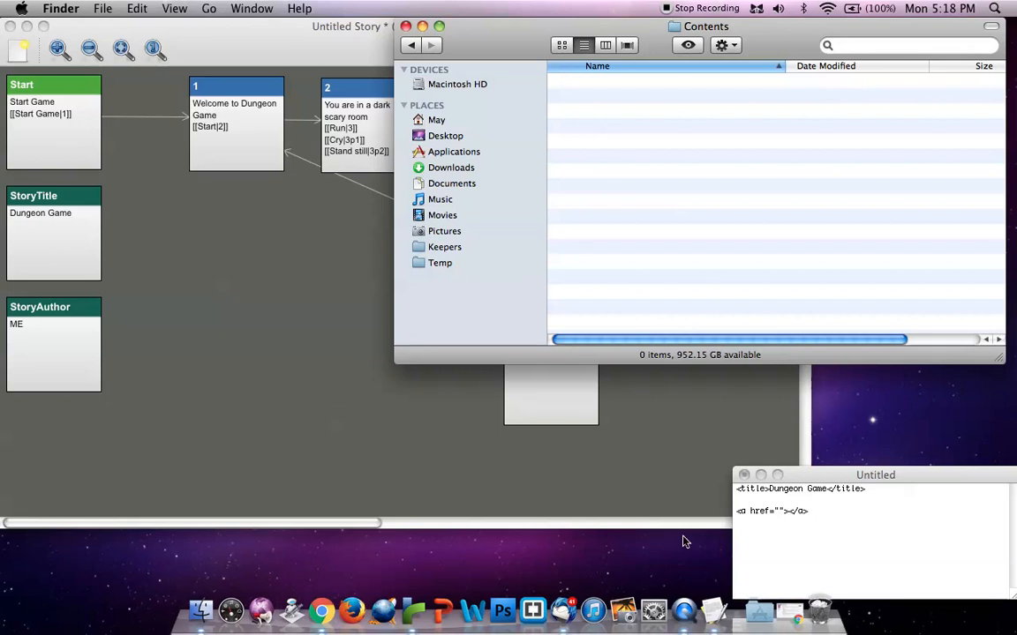
pyautogui.click(713, 610)
pyautogui.click(110, 8)
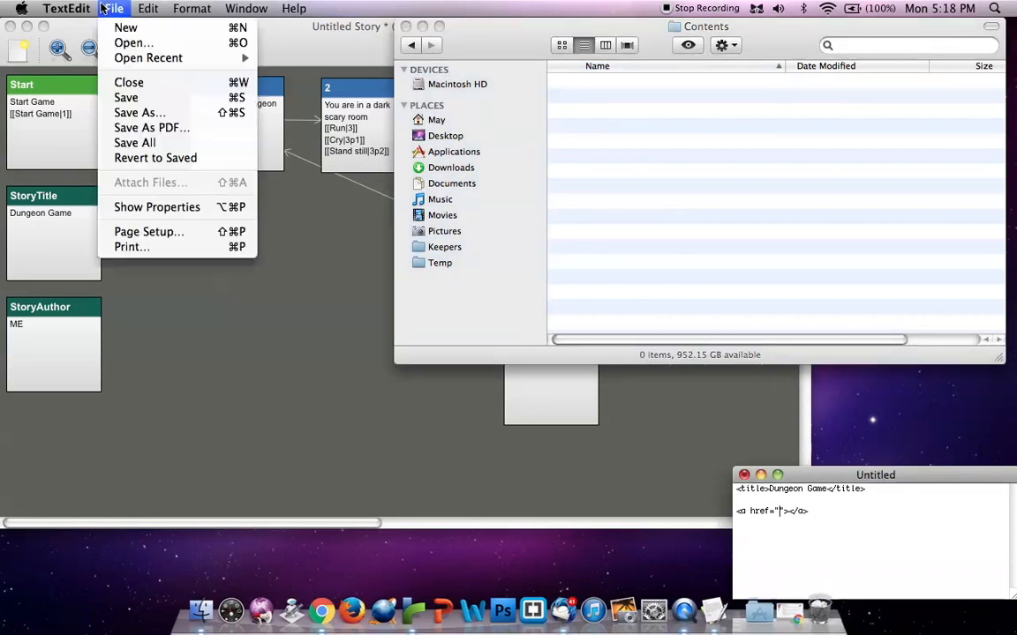
pyautogui.click(128, 28)
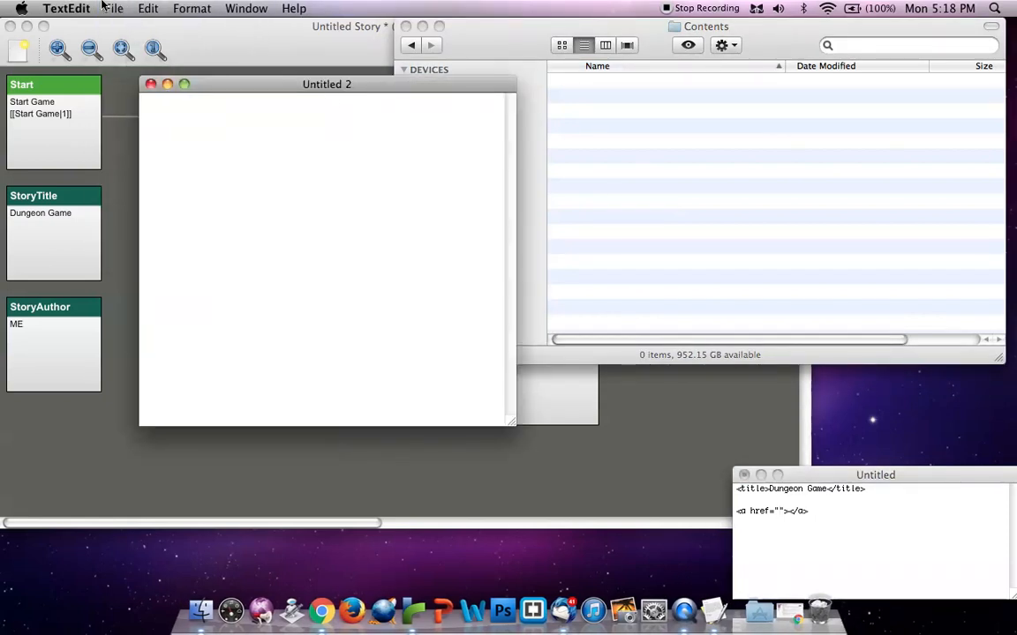
# Save the new blank document as 1 in the Contents folder inside Dungeon Game
pyautogui.click(66, 8)
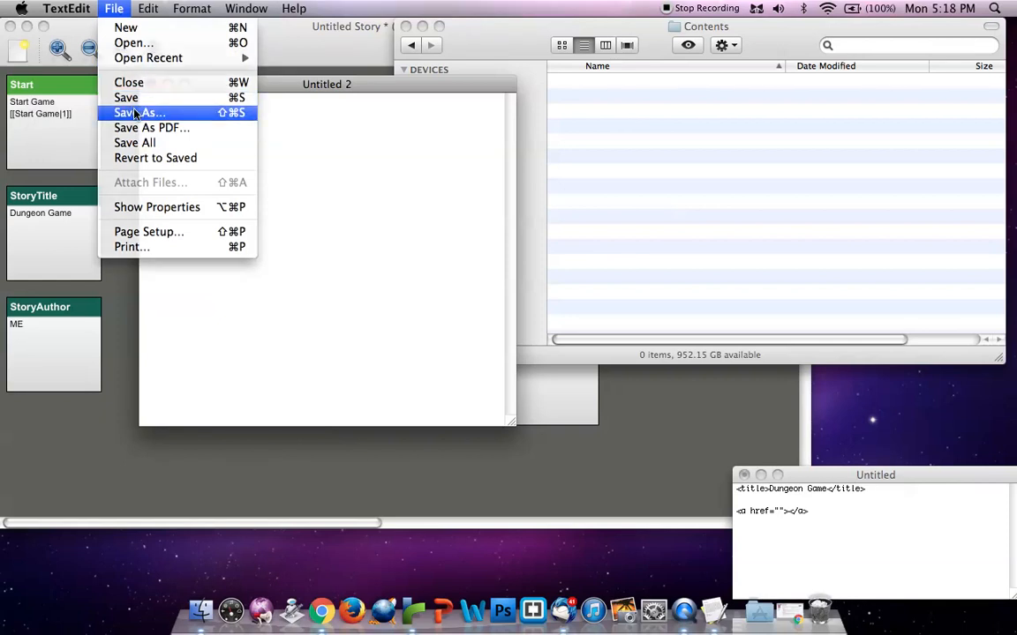
pyautogui.click(135, 113)
pyautogui.click(415, 181)
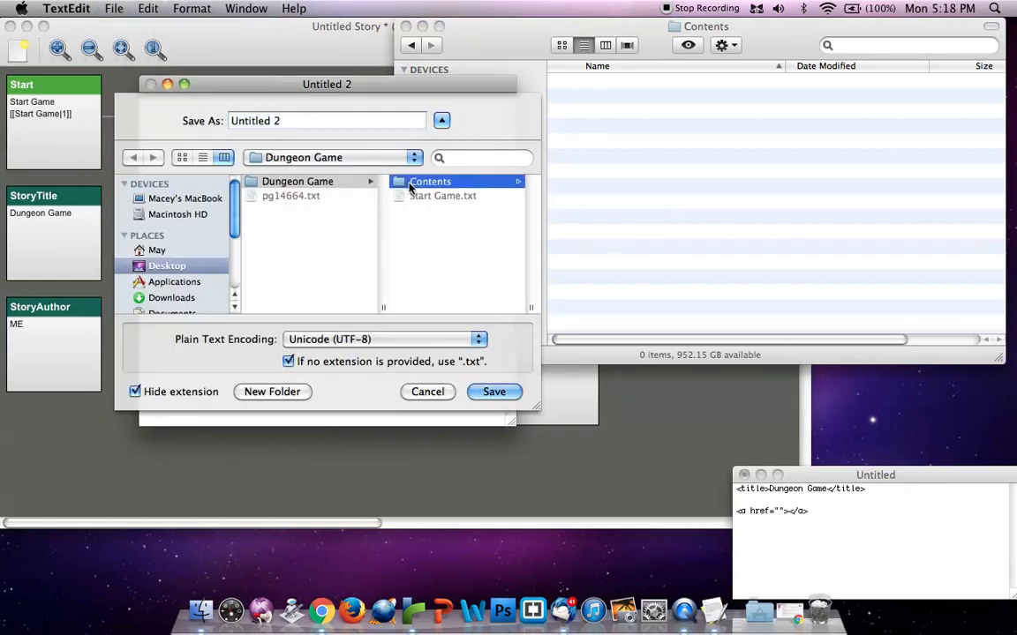
pyautogui.doubleClick(415, 182)
pyautogui.write('1')
pyautogui.press('Return')
# Move document 1 below the Twine passages and write Welcome to Dungeon Game in it
pyautogui.moveTo(261, 89); pyautogui.dragTo(249, 210)
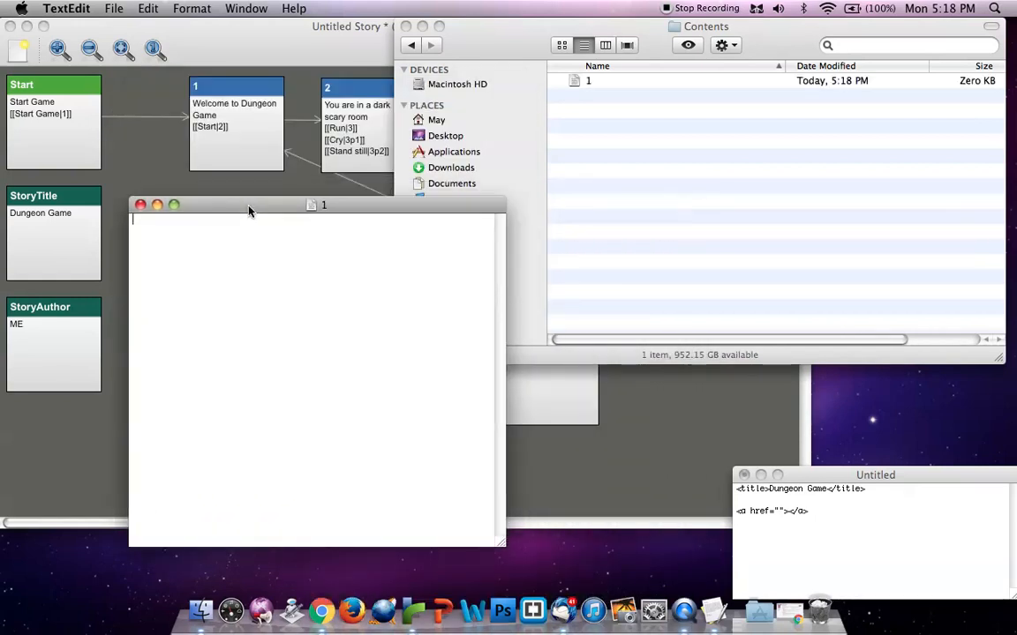
pyautogui.write('Welcome to Sunge')
pyautogui.press('BackSpace')
pyautogui.write('Dungeon Game')
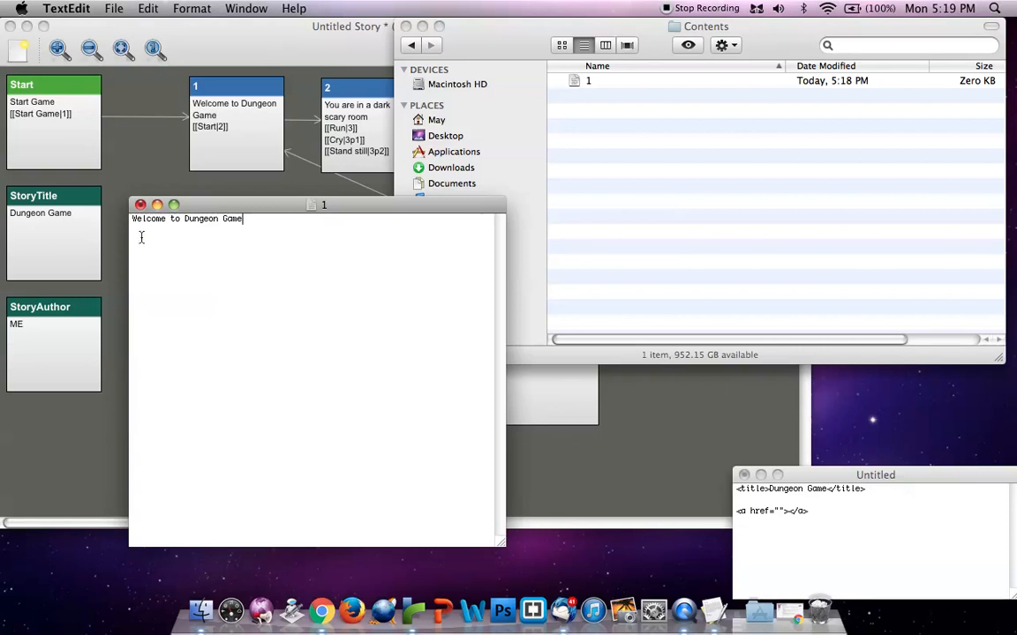
# Copy the Dungeon Game title tag from the untitled document above the welcome text in document 1, and start a new line below
pyautogui.press('Return')
pyautogui.click(792, 492)
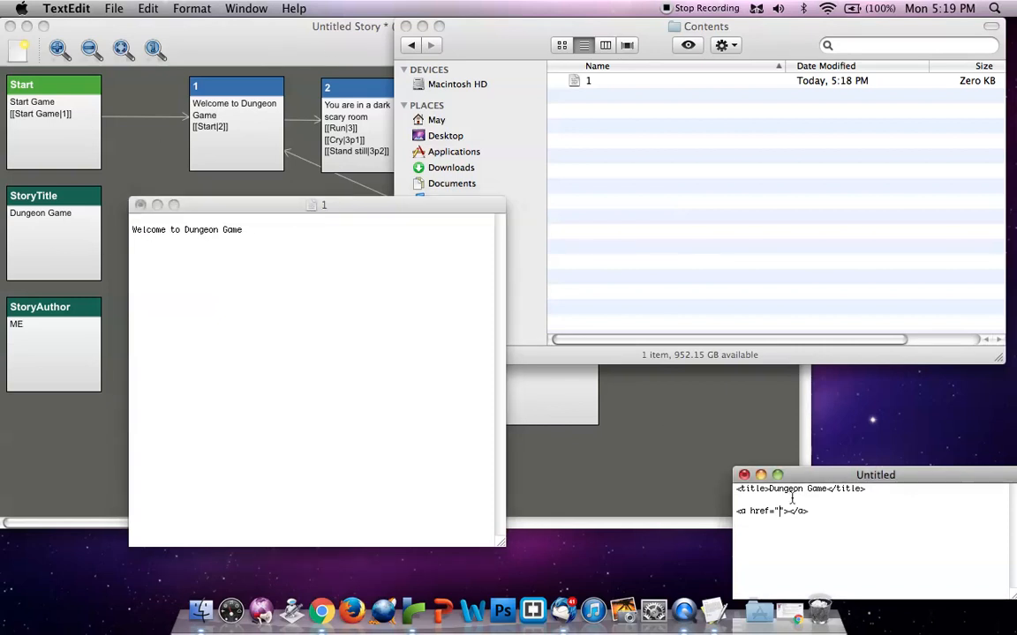
pyautogui.moveTo(890, 490); pyautogui.dragTo(662, 463)
pyautogui.press('super+c')
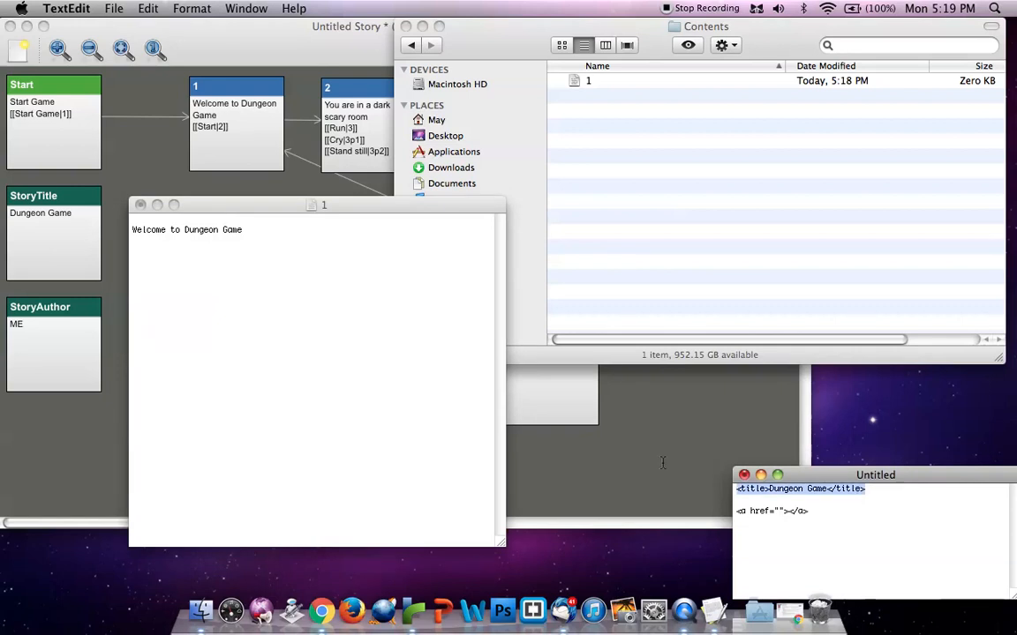
pyautogui.click(267, 221)
pyautogui.press('super+v')
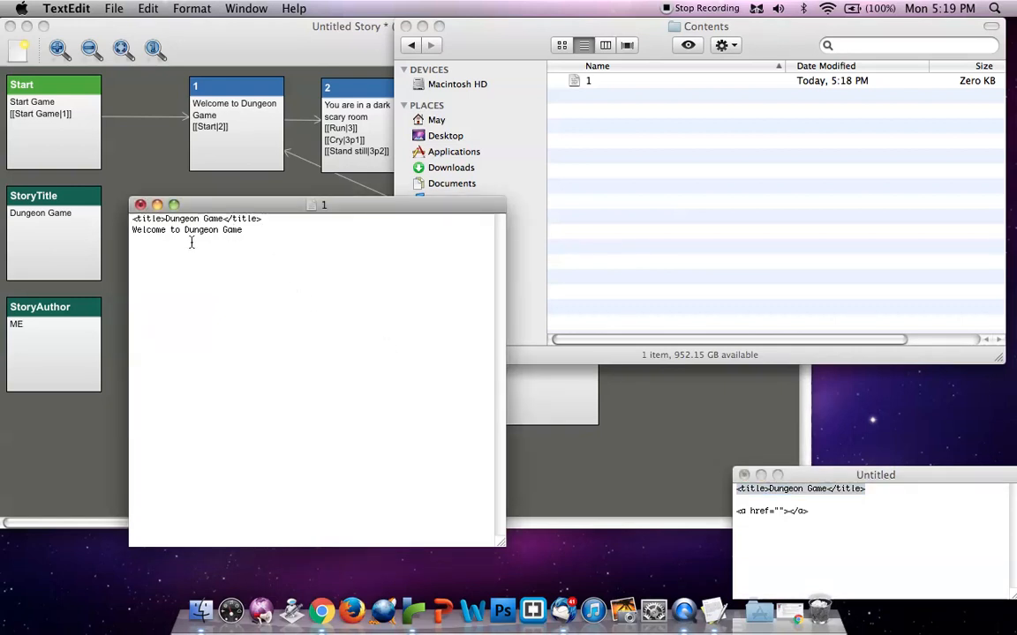
pyautogui.click(291, 263)
pyautogui.press('Return')
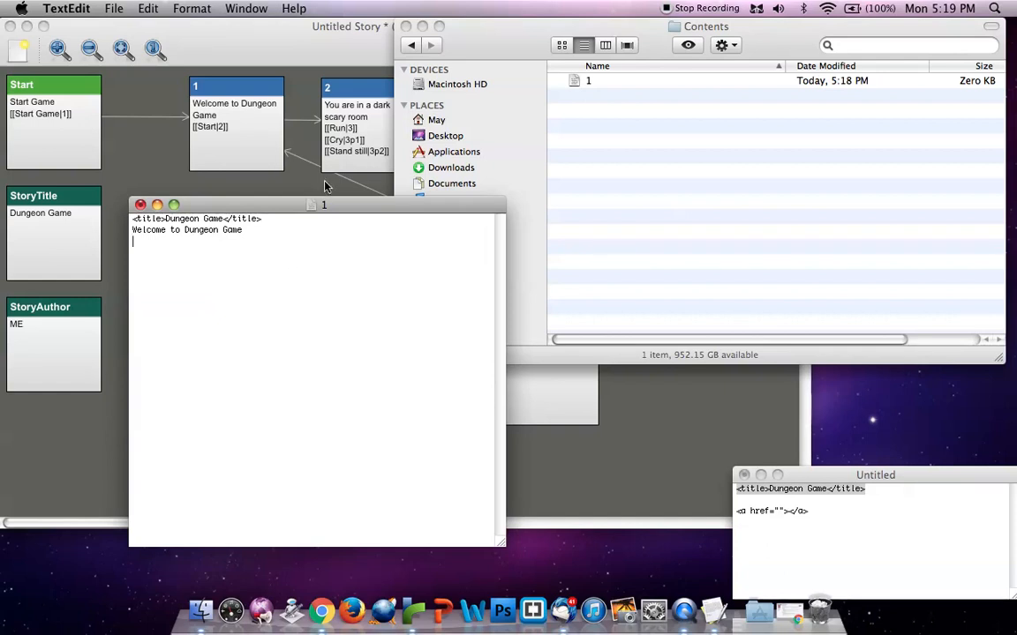
# Go back to the Dungeon Game folder and check the file info of Start Game.txt, including its size
pyautogui.click(408, 43)
pyautogui.click(409, 46)
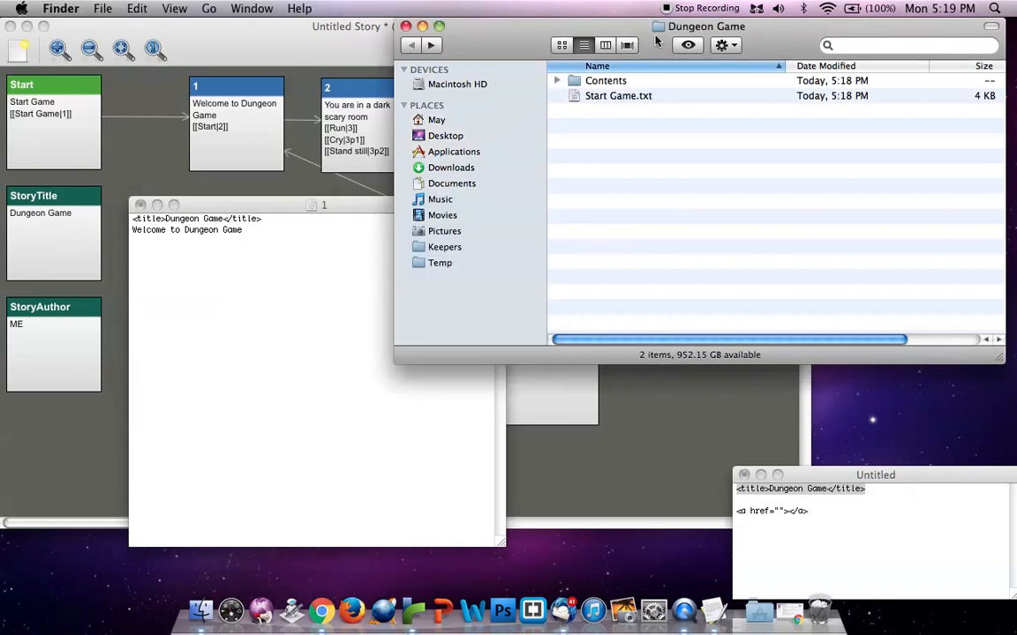
pyautogui.click(987, 96)
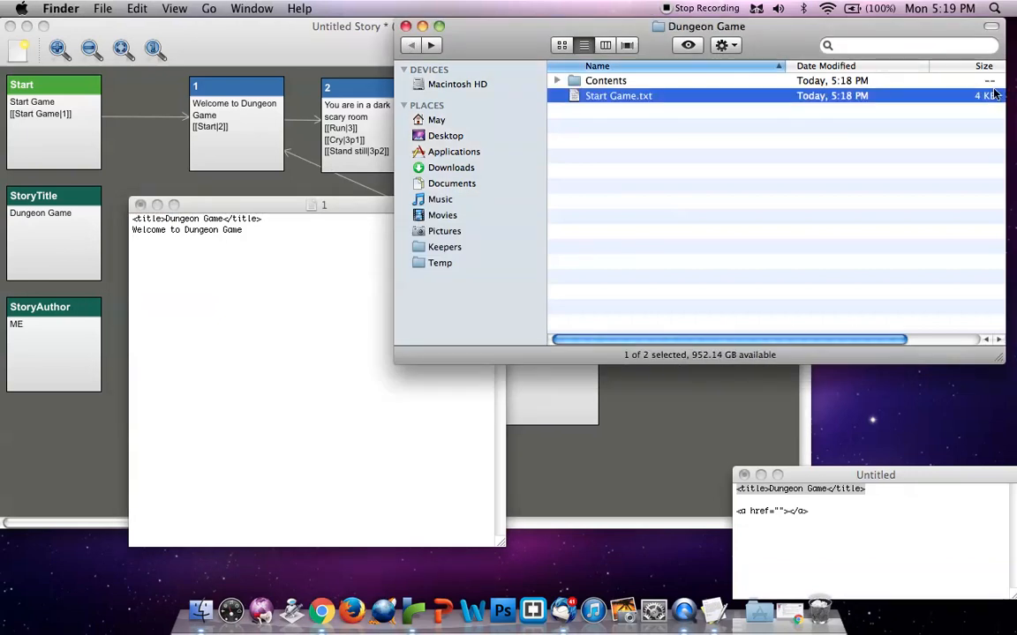
pyautogui.rightClick(783, 97)
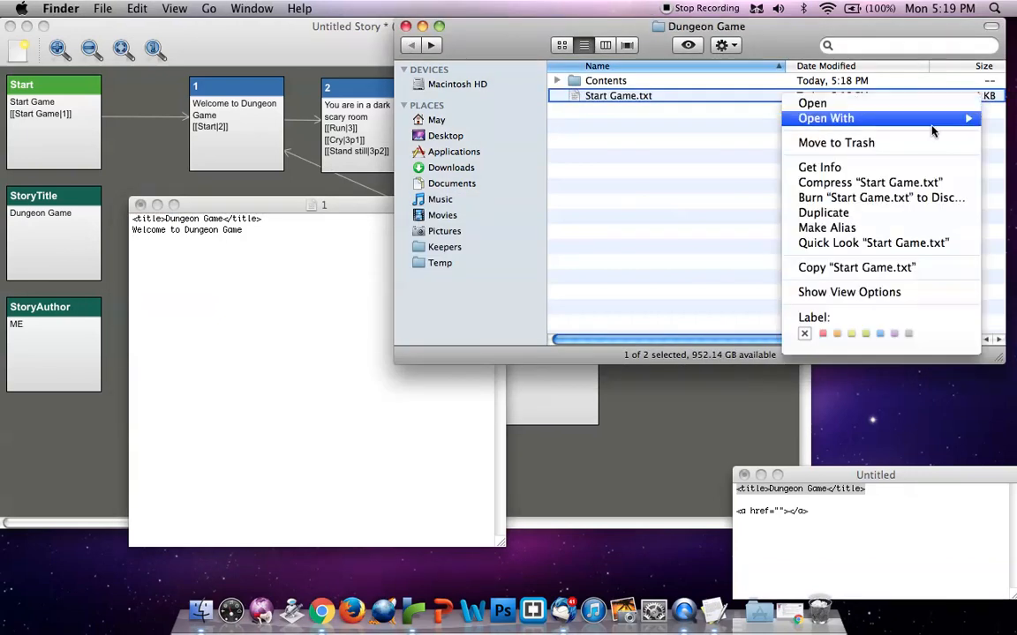
pyautogui.click(841, 167)
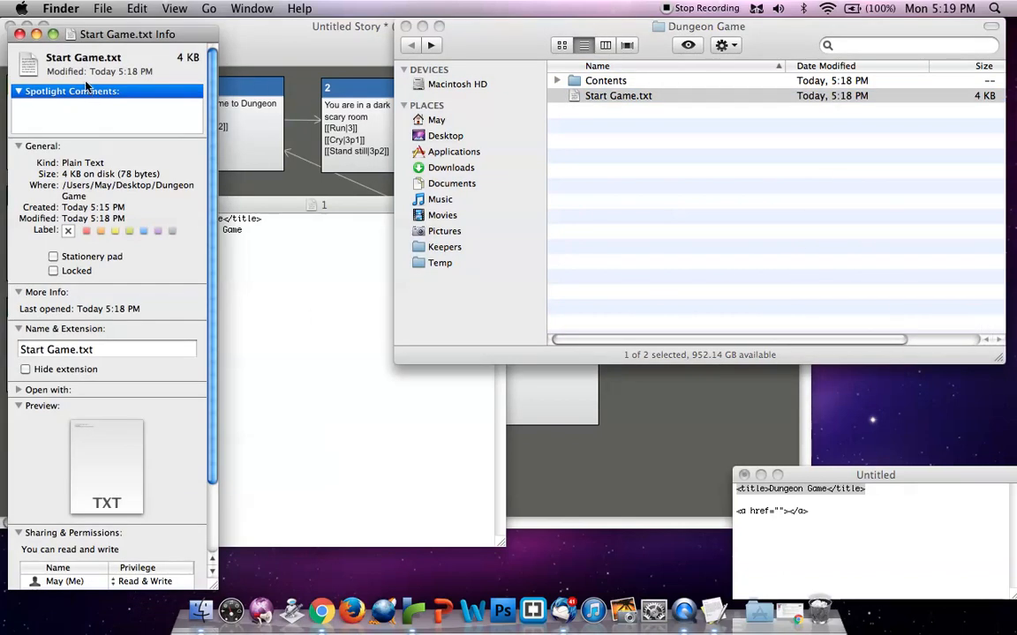
pyautogui.click(19, 36)
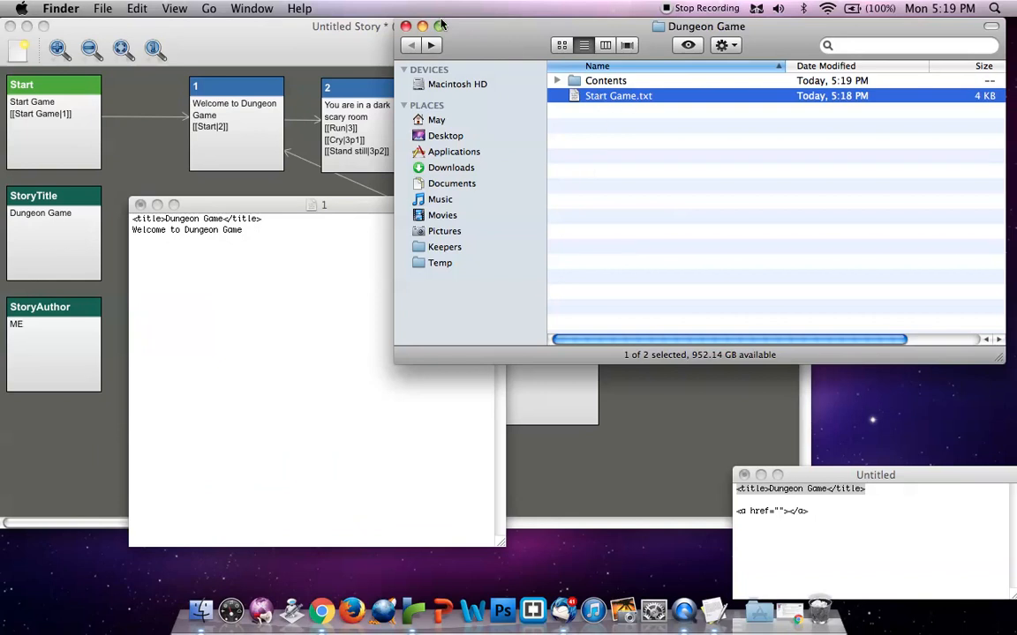
# Copy the empty link tag from the untitled document onto the line below the welcome text in document 1
pyautogui.click(269, 242)
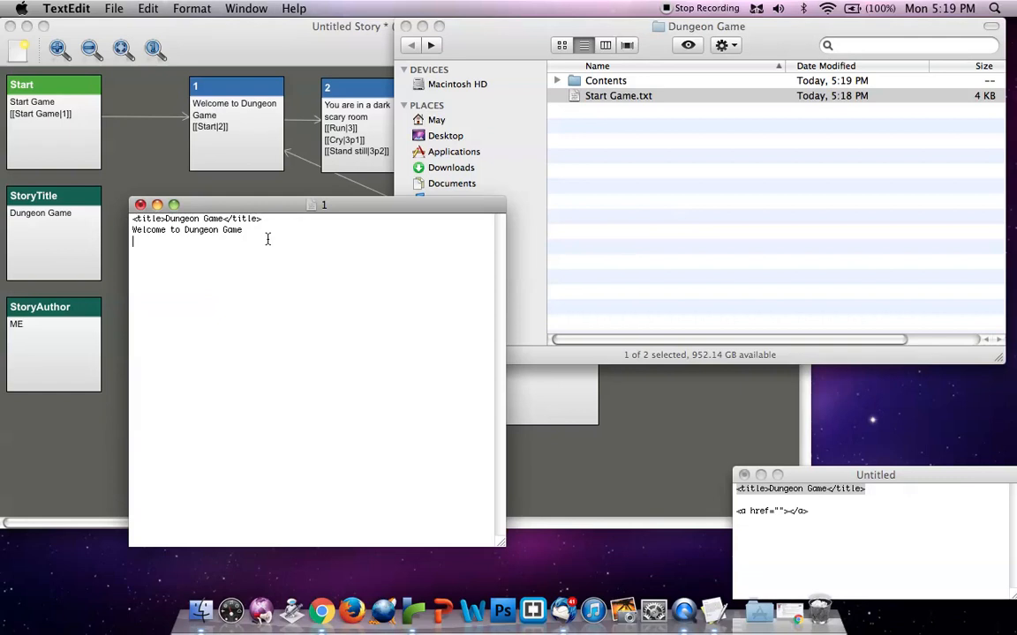
pyautogui.click(657, 499)
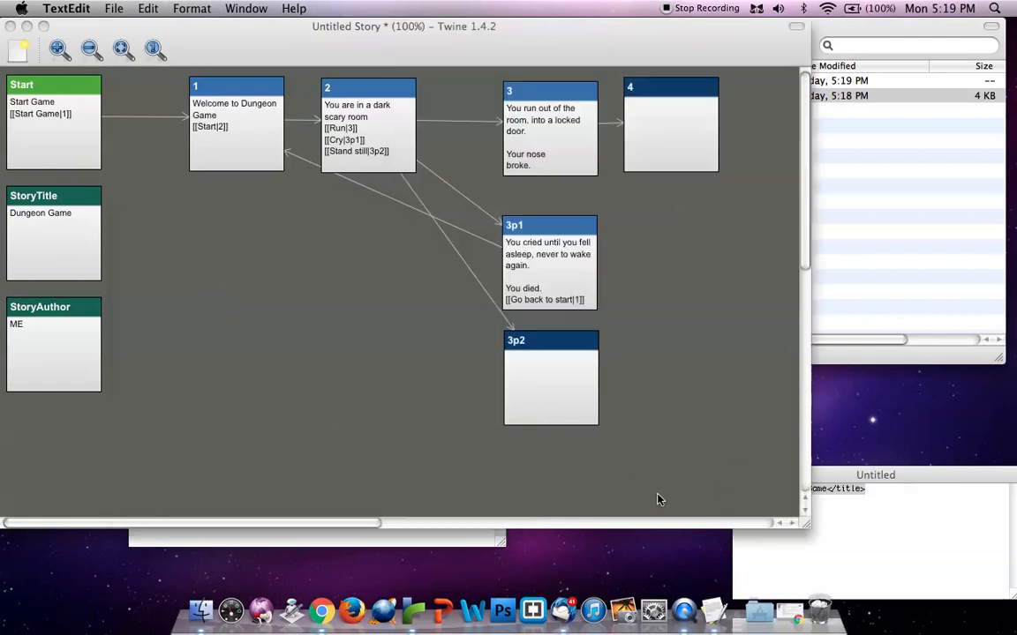
pyautogui.click(858, 524)
pyautogui.click(341, 540)
pyautogui.click(850, 542)
pyautogui.moveTo(821, 513); pyautogui.dragTo(735, 510)
pyautogui.press('super+c')
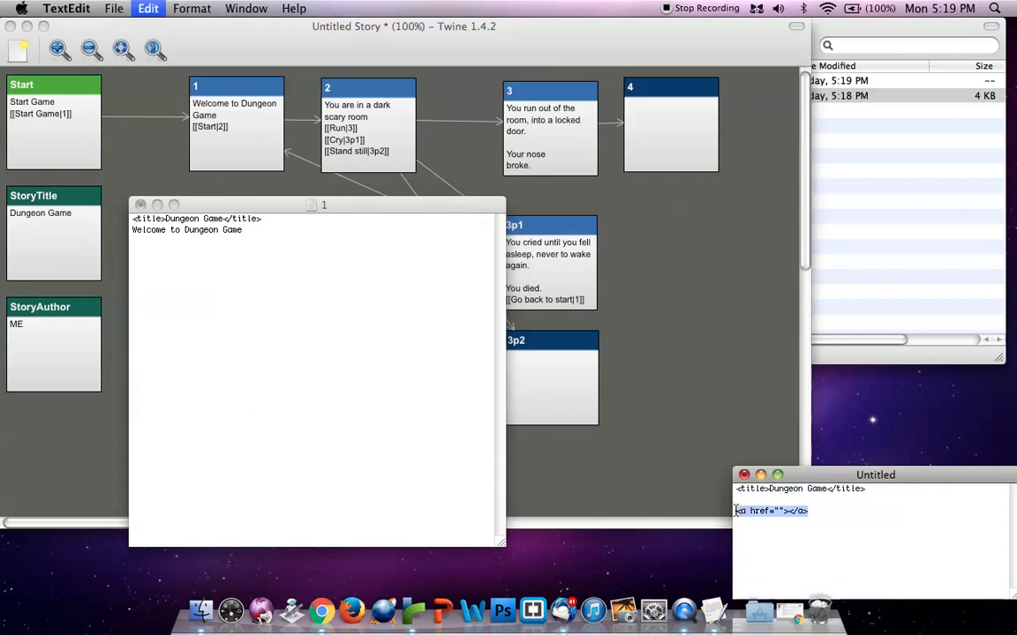
pyautogui.click(242, 267)
pyautogui.press('super+v')
# Give the link in document 1 the text Start and the target 2.txt
pyautogui.press('Left')
pyautogui.press('Left')
pyautogui.press('Left')
pyautogui.press('Left')
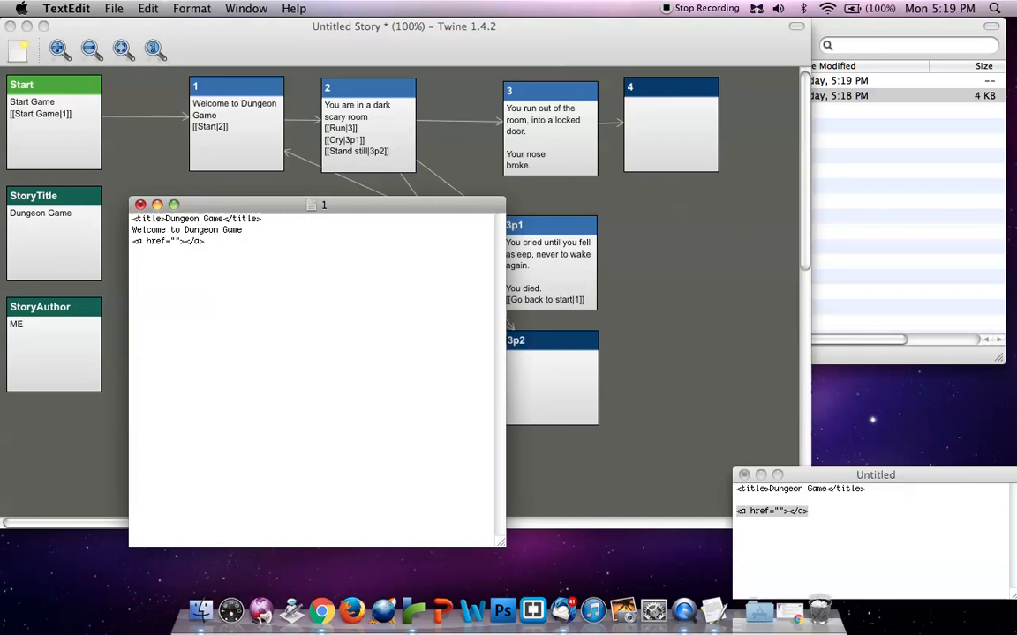
pyautogui.write('Start')
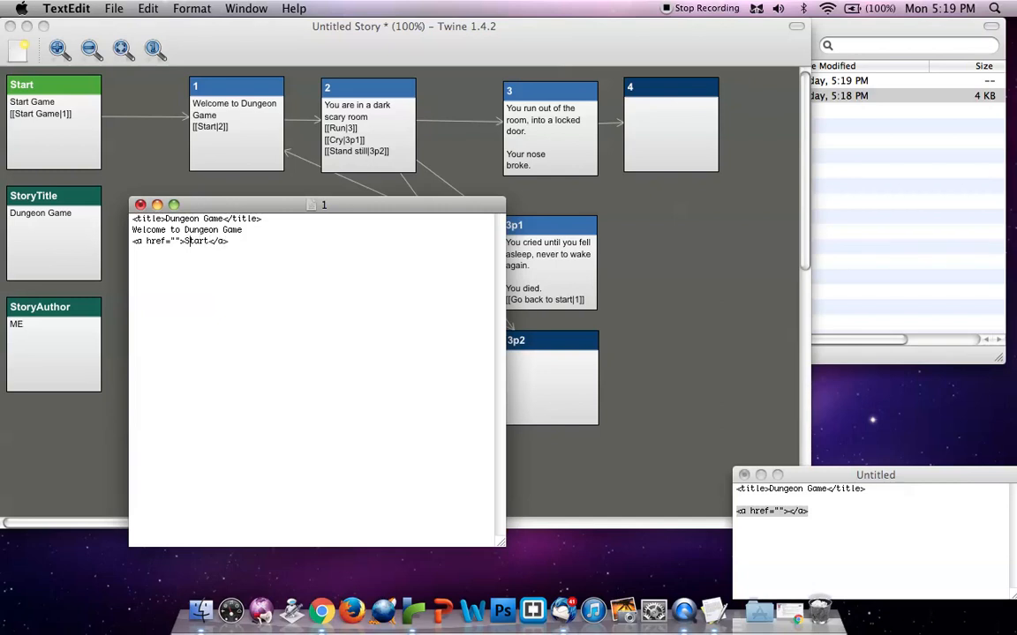
pyautogui.write('2.txt')
# Open the Contents folder and save document 1
pyautogui.click(888, 190)
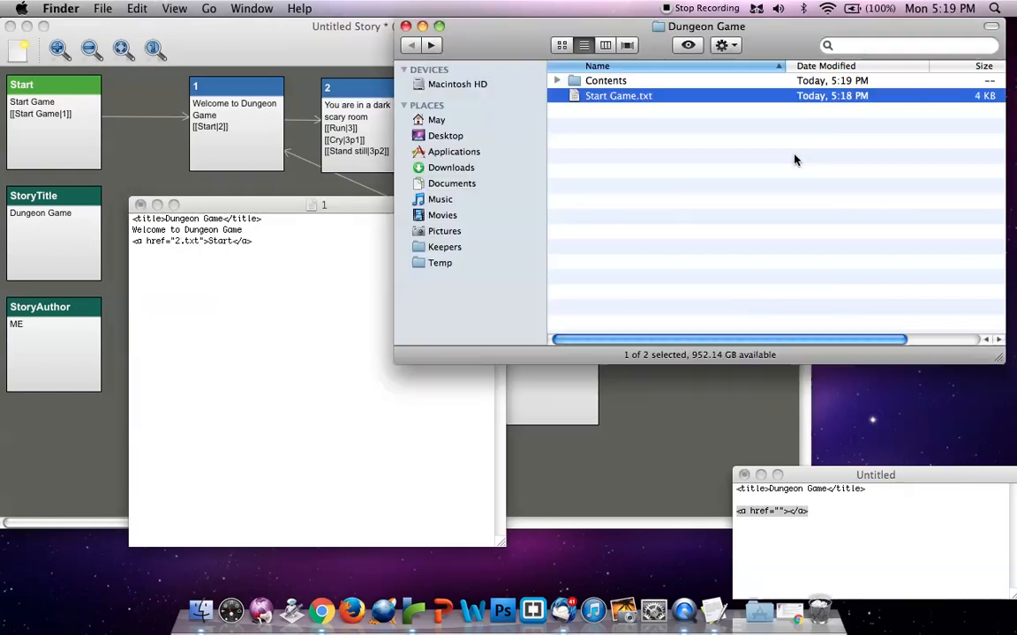
pyautogui.doubleClick(609, 80)
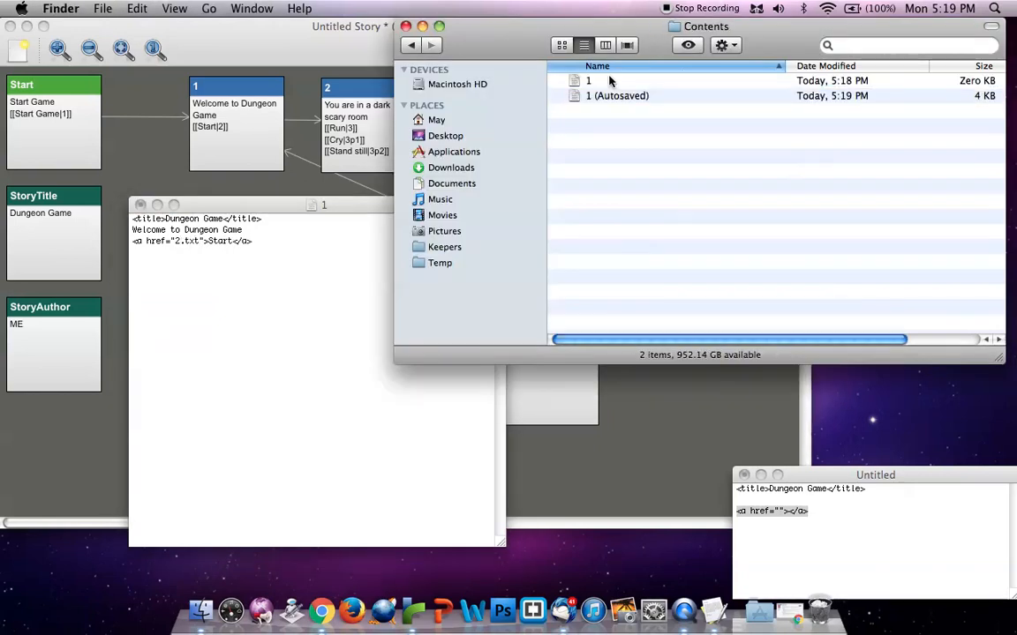
pyautogui.click(257, 305)
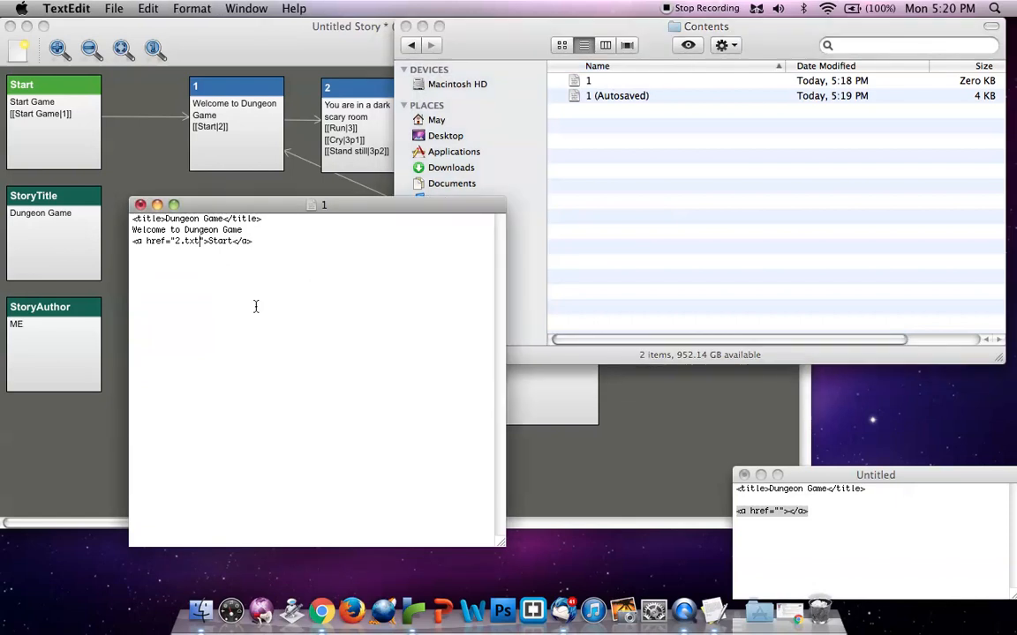
pyautogui.press('super+s')
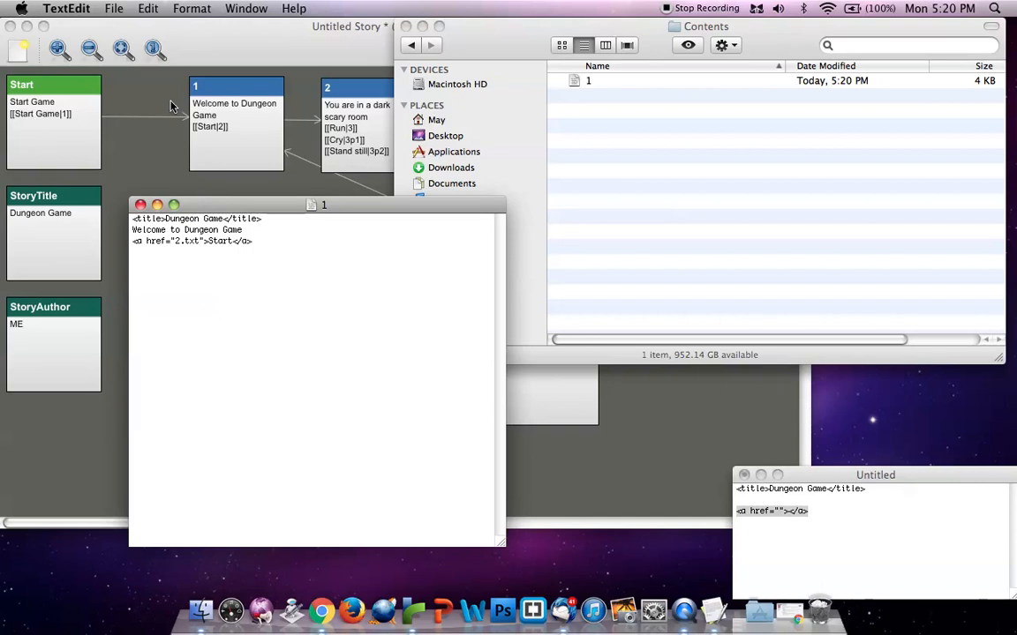
# Save a copy of document 1 as 2 in the Contents folder
pyautogui.click(114, 8)
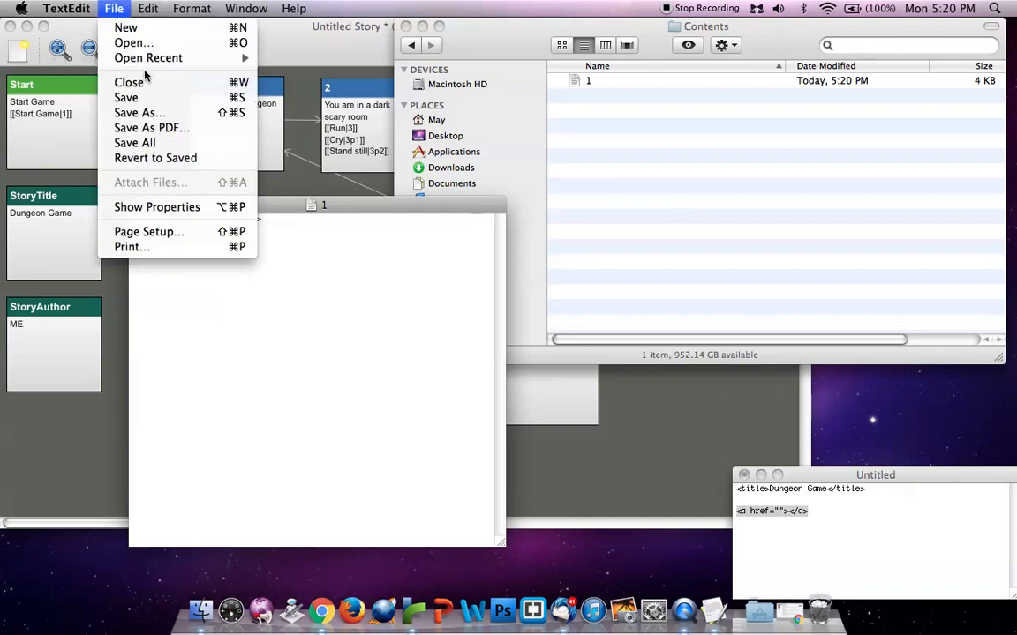
pyautogui.click(150, 114)
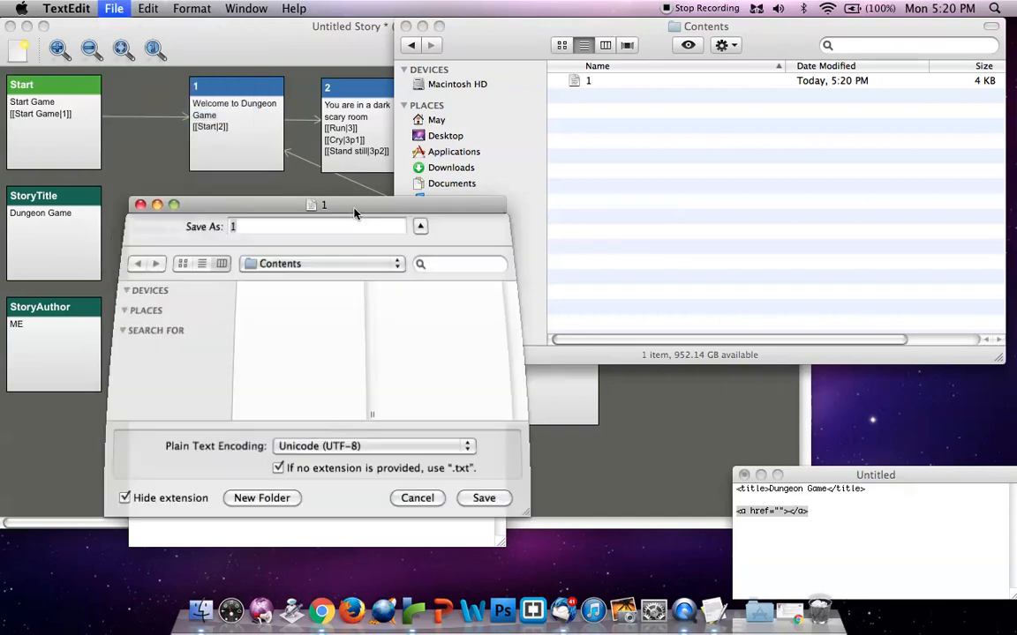
pyautogui.write('2')
pyautogui.press('Return')
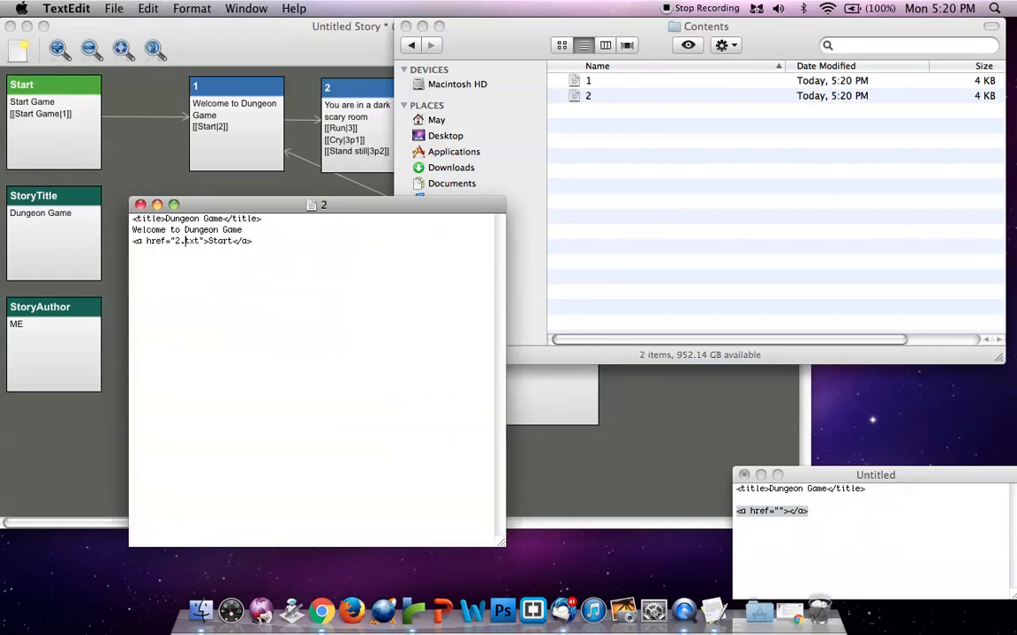
# Shrink the Contents window, move it clear of the Twine passages, and place document 2 below passages 2 and 3
pyautogui.click(465, 31)
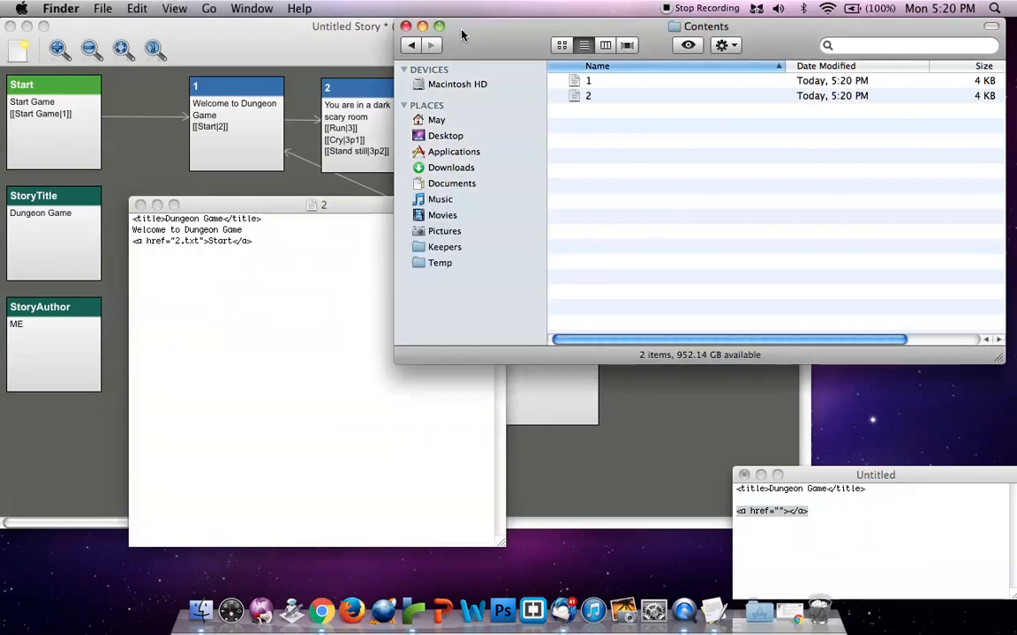
pyautogui.moveTo(1001, 362); pyautogui.dragTo(657, 340)
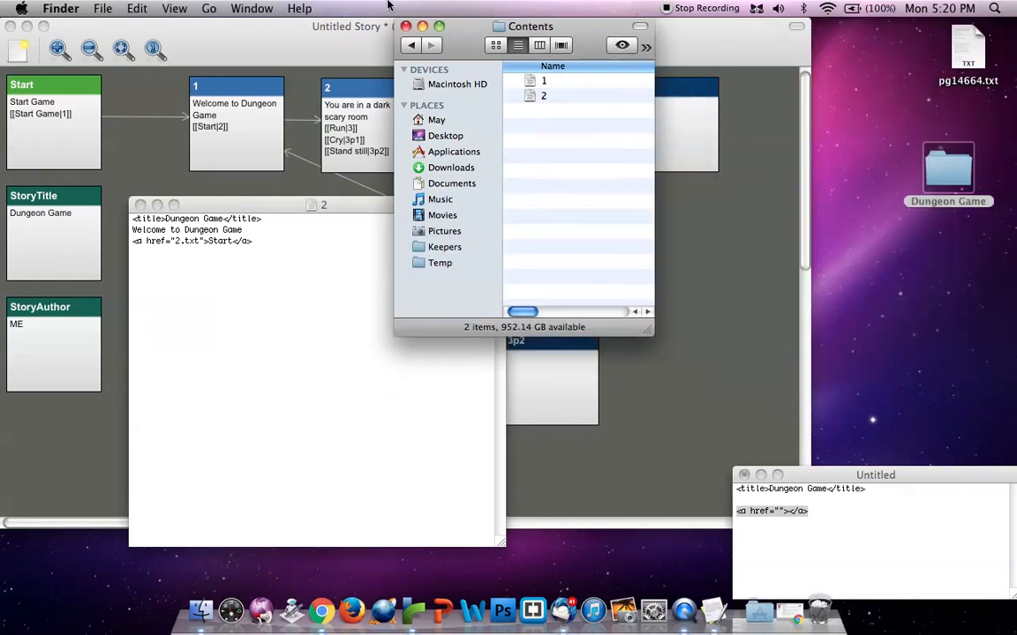
pyautogui.moveTo(473, 58); pyautogui.dragTo(840, 36)
pyautogui.moveTo(392, 208); pyautogui.dragTo(581, 202)
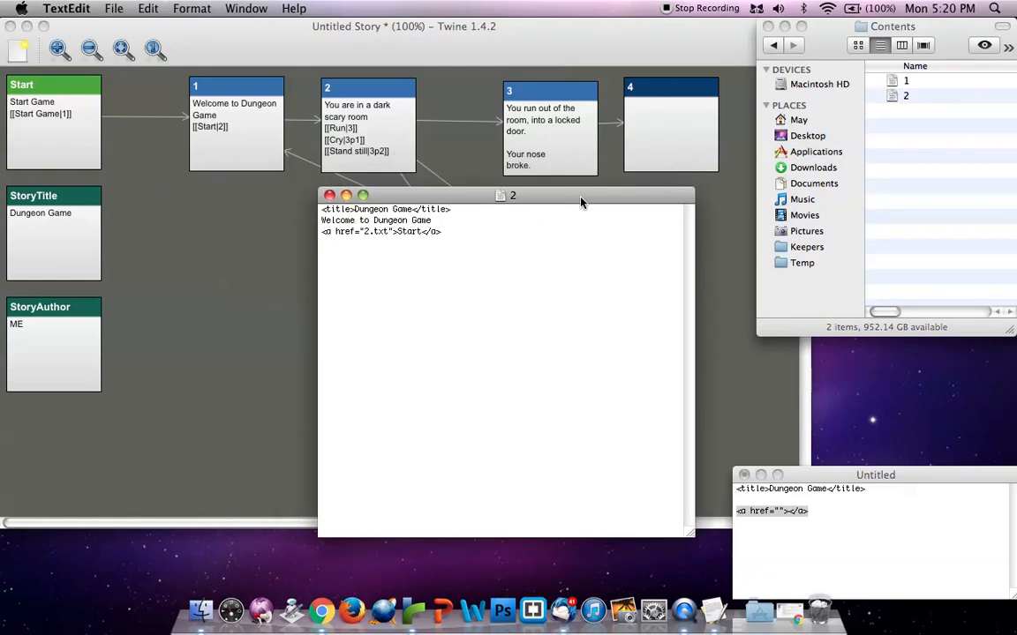
# Replace the welcome line in document 2 with "You are in a dark scary room" and change the link to 3.txt with the text Run
pyautogui.moveTo(432, 220); pyautogui.dragTo(318, 227)
pyautogui.write('You are in a dark scary room')
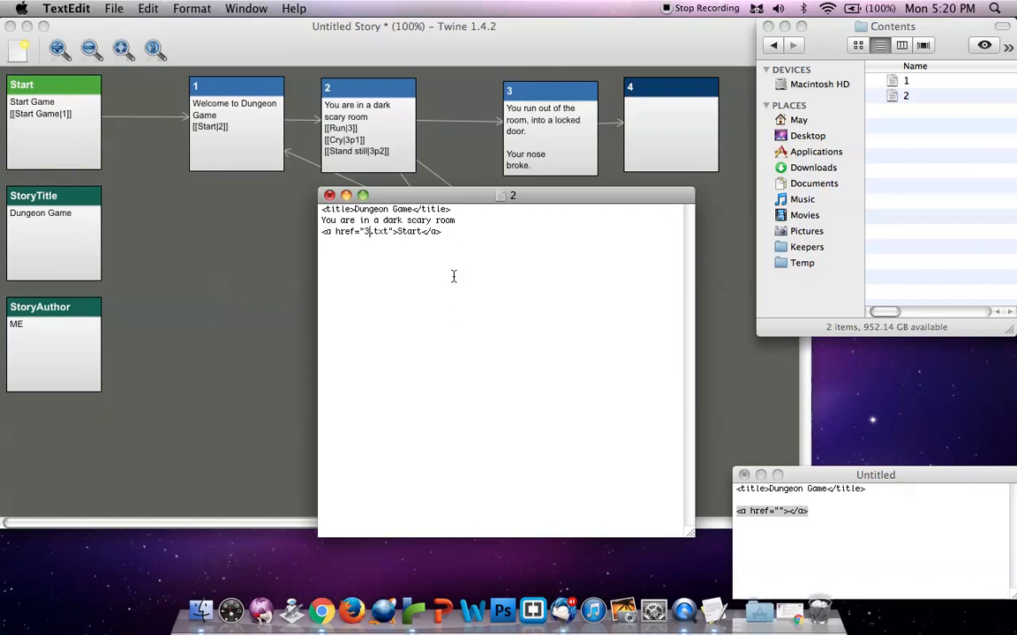
pyautogui.click(420, 231)
pyautogui.press('BackSpace')
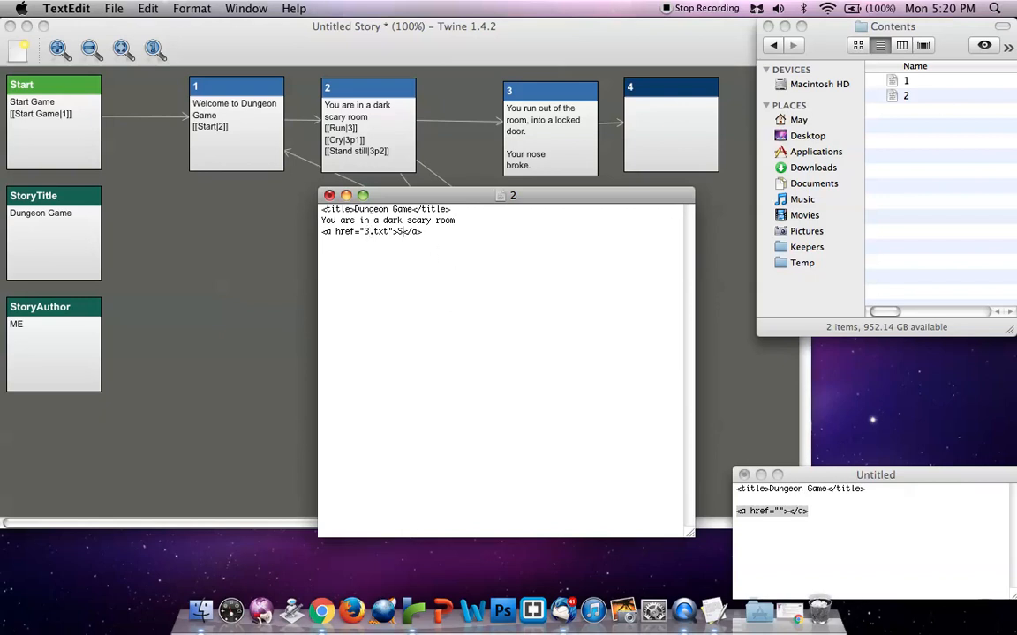
# Add two copies of the empty link tag on separate lines below the Run link in document 2
pyautogui.click(736, 511)
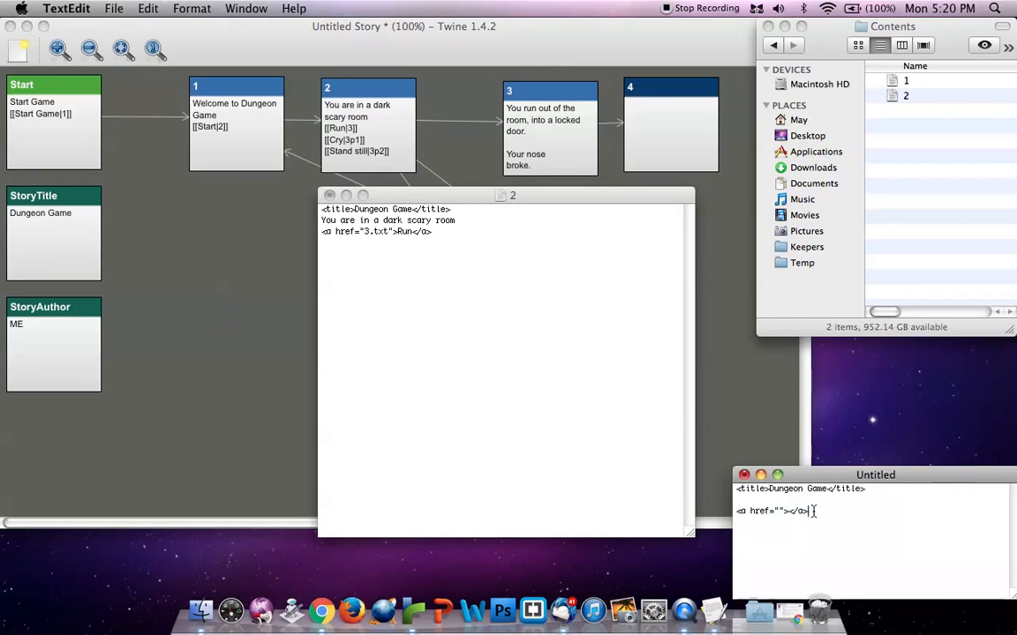
pyautogui.click(464, 257)
pyautogui.press('Return')
pyautogui.press('super+v')
pyautogui.press('Return')
pyautogui.press('super+v')
# Set the targets of the two empty links in document 2 to 3p1.txt and 3p2.txt
pyautogui.click(366, 243)
pyautogui.write('3p1.txt')
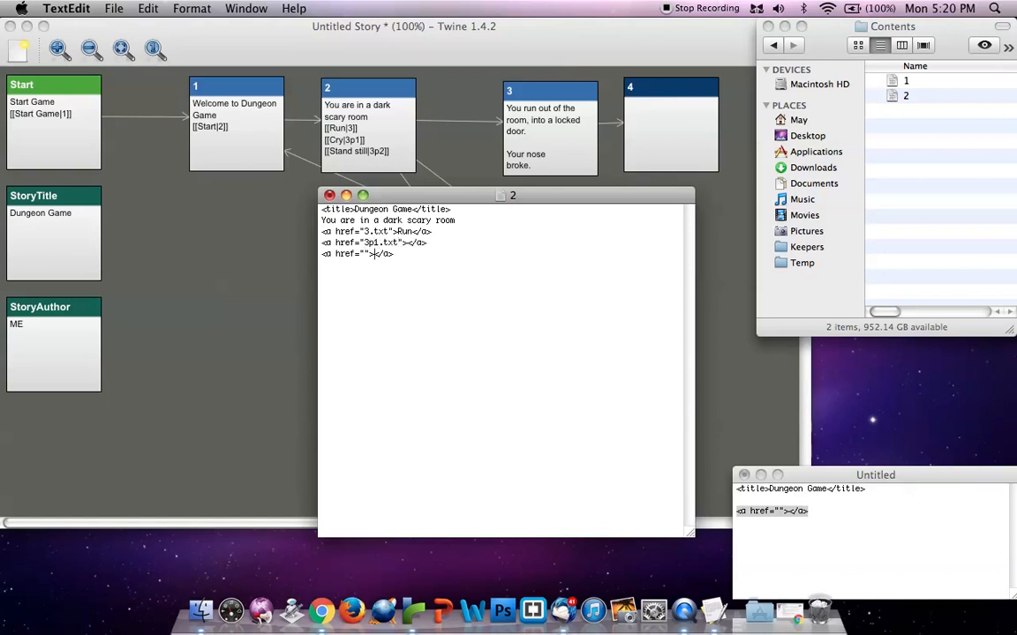
pyautogui.write('3p2.txt')
# Give the 3p1.txt link the text Cry and the 3p2.txt link the text Stand Still, and save document 2
pyautogui.click(408, 242)
pyautogui.write('Cr')
pyautogui.press('Down')
pyautogui.press('Left')
pyautogui.press('Left')
pyautogui.press('Left')
pyautogui.write('Stand Sti')
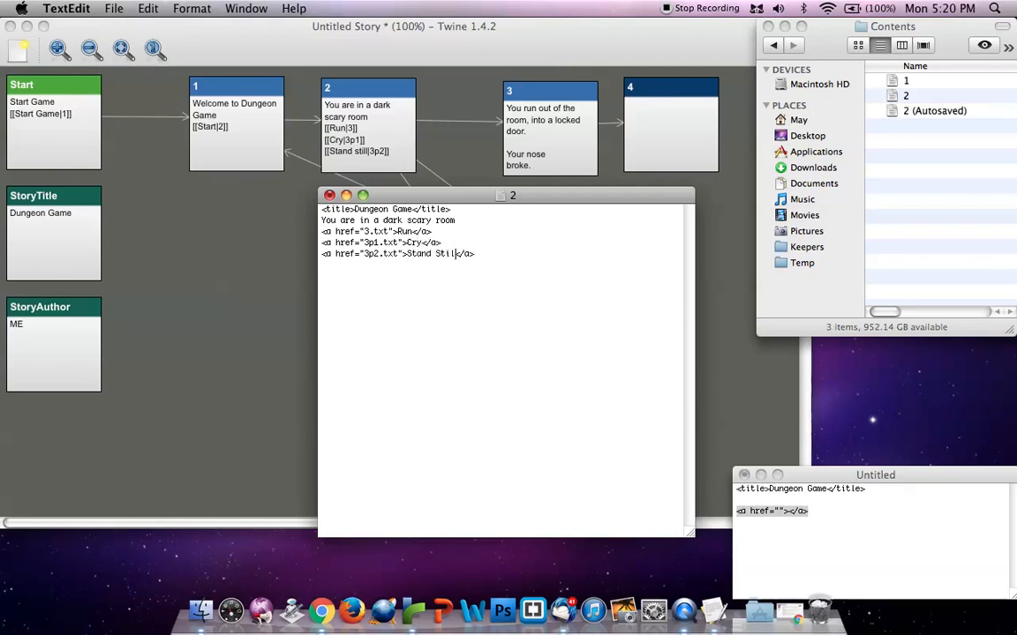
pyautogui.write('ll')
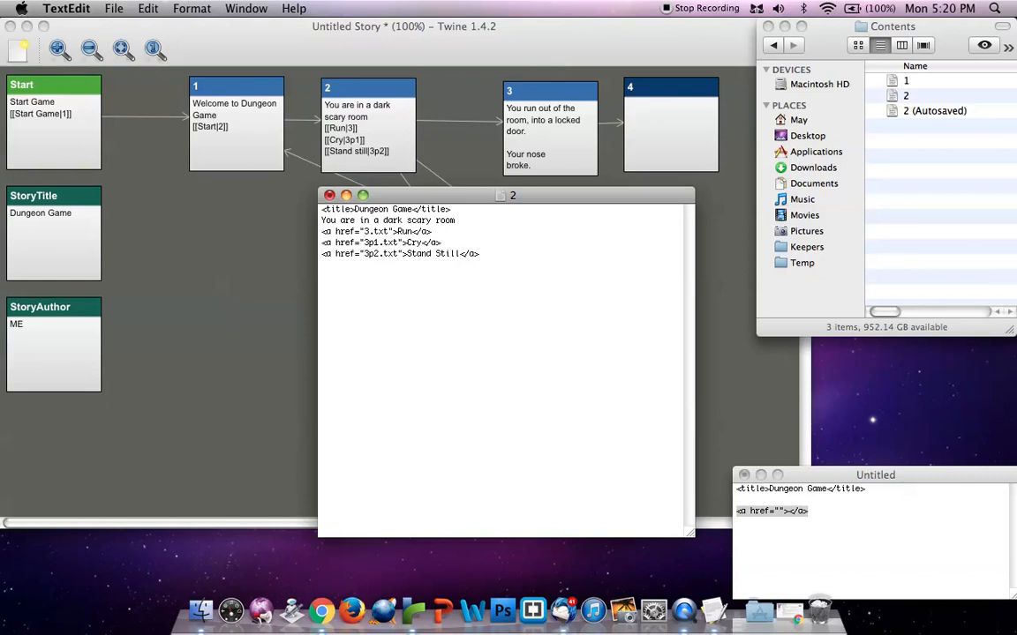
# Save a copy of document 2 as 3 in the Contents folder
pyautogui.click(117, 9)
pyautogui.click(139, 112)
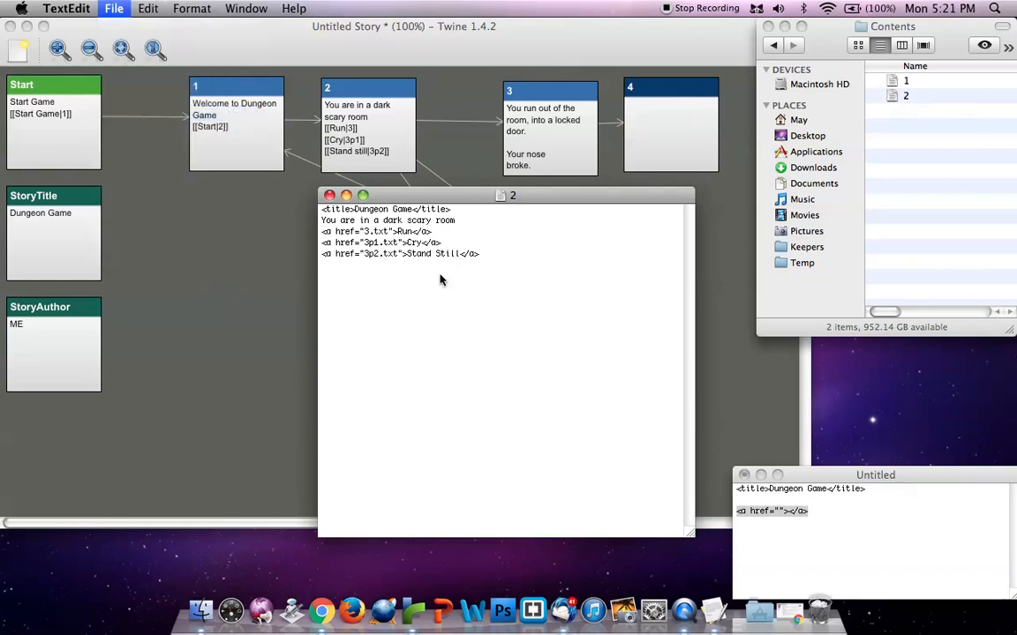
pyautogui.write('3')
pyautogui.press('Return')
# Replace the room description and links in document 3 with "You run out of the room, into a locked door." and "You broke your nose."
pyautogui.moveTo(487, 255); pyautogui.dragTo(309, 232)
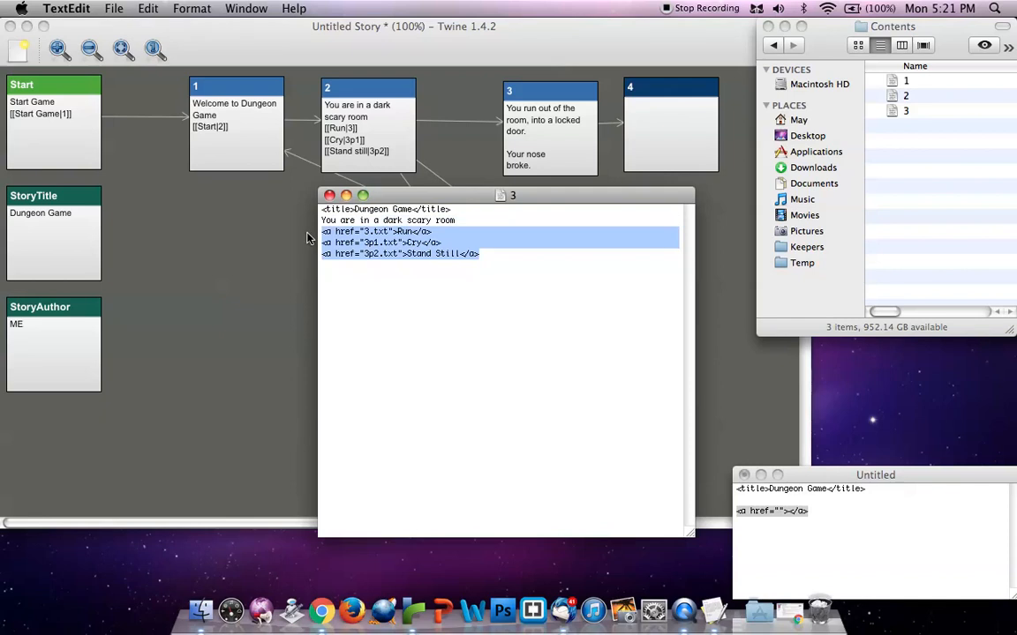
pyautogui.press('BackSpace')
pyautogui.moveTo(469, 236); pyautogui.dragTo(292, 220)
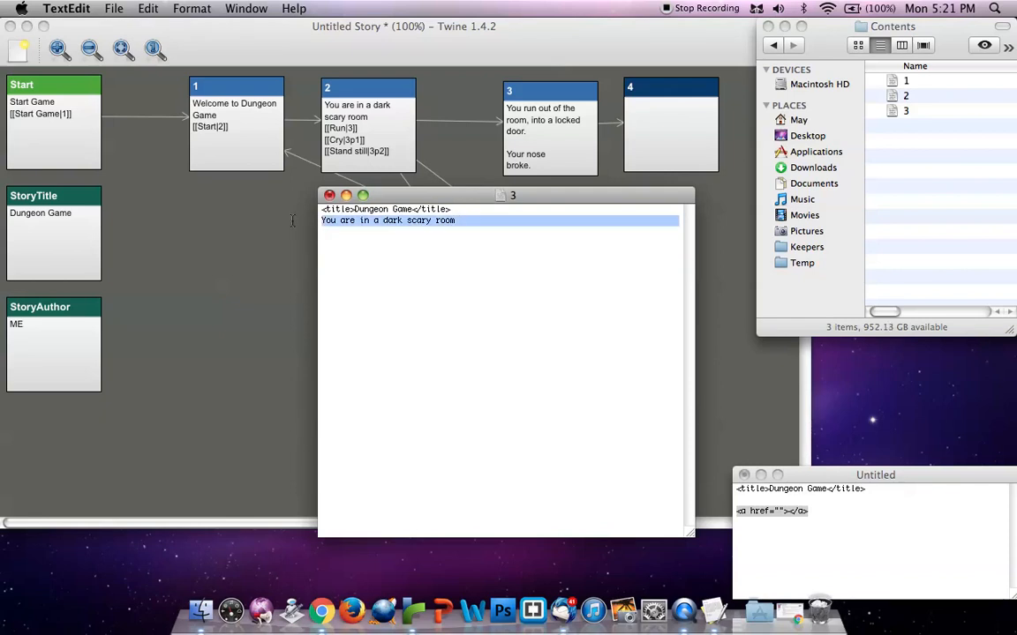
pyautogui.write('You run o')
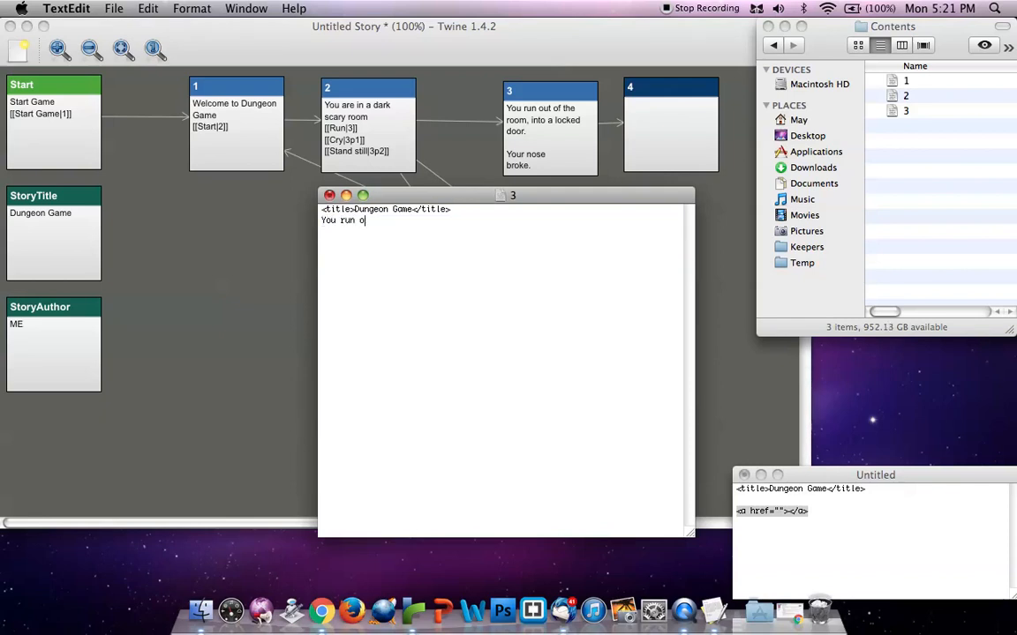
pyautogui.write('ut of the door,')
pyautogui.press('BackSpace')
pyautogui.press('BackSpace')
pyautogui.press('BackSpace')
pyautogui.press('BackSpace')
pyautogui.press('BackSpace')
pyautogui.press('BackSpace')
pyautogui.press('BackSpace')
pyautogui.press('BackSpace')
pyautogui.press('BackSpace')
pyautogui.press('BackSpace')
pyautogui.press('BackSpace')
pyautogui.press('BackSpace')
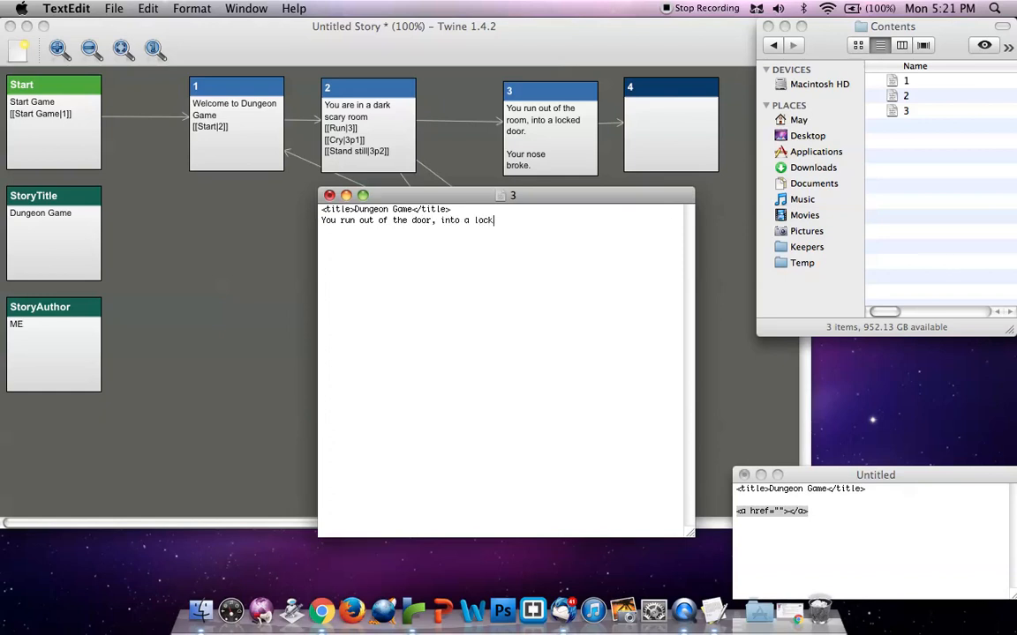
pyautogui.write('room, into a locked door.')
pyautogui.press('Return')
pyautogui.write('You broke your nose.')
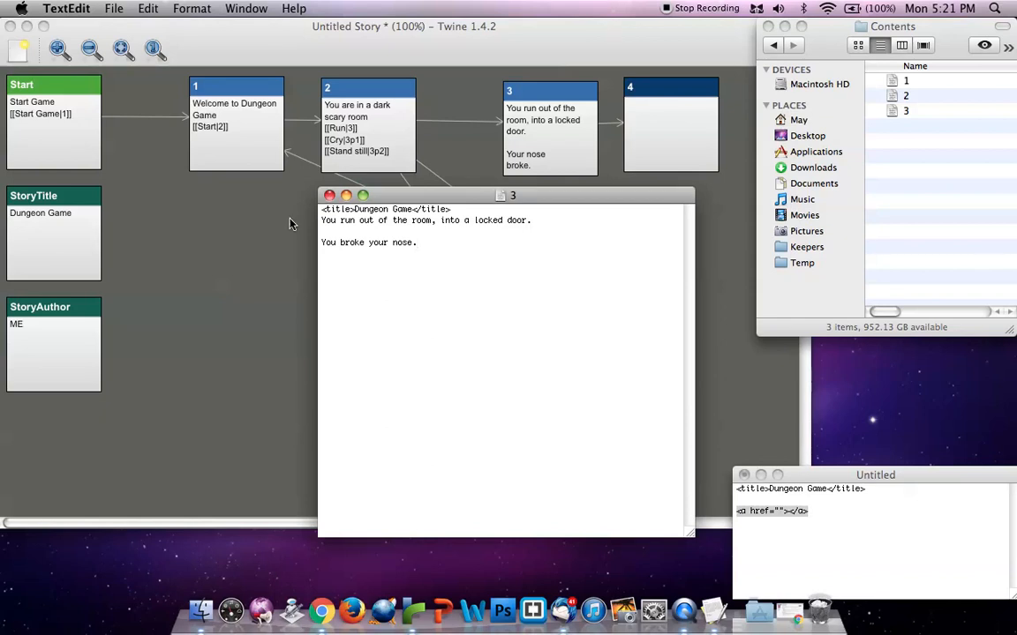
# Save a copy of document 3 as 4 in the Contents folder
pyautogui.click(106, 7)
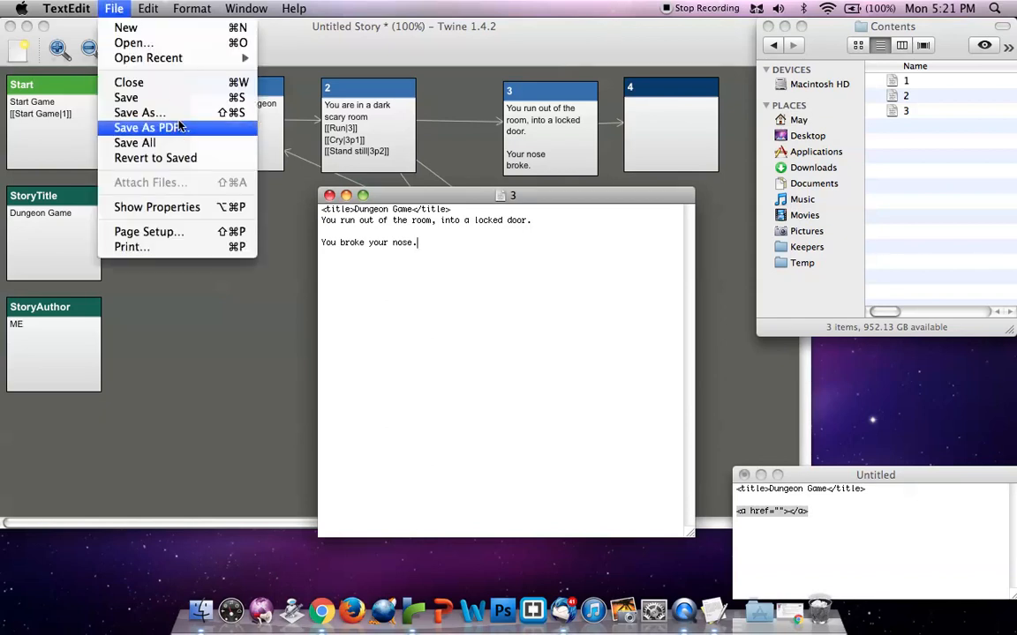
pyautogui.click(157, 112)
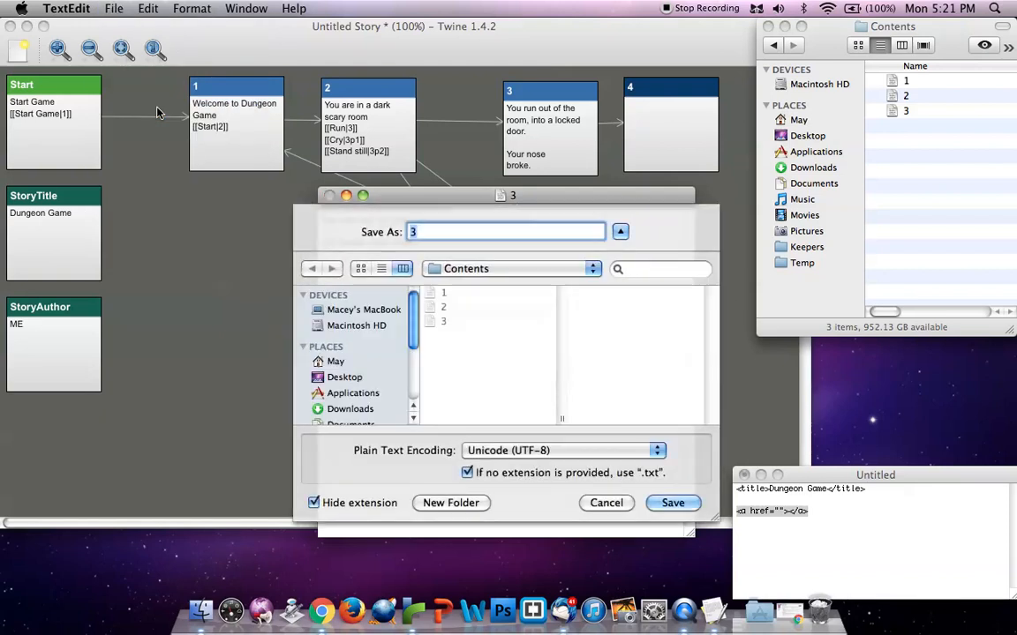
pyautogui.write('4')
pyautogui.press('Return')
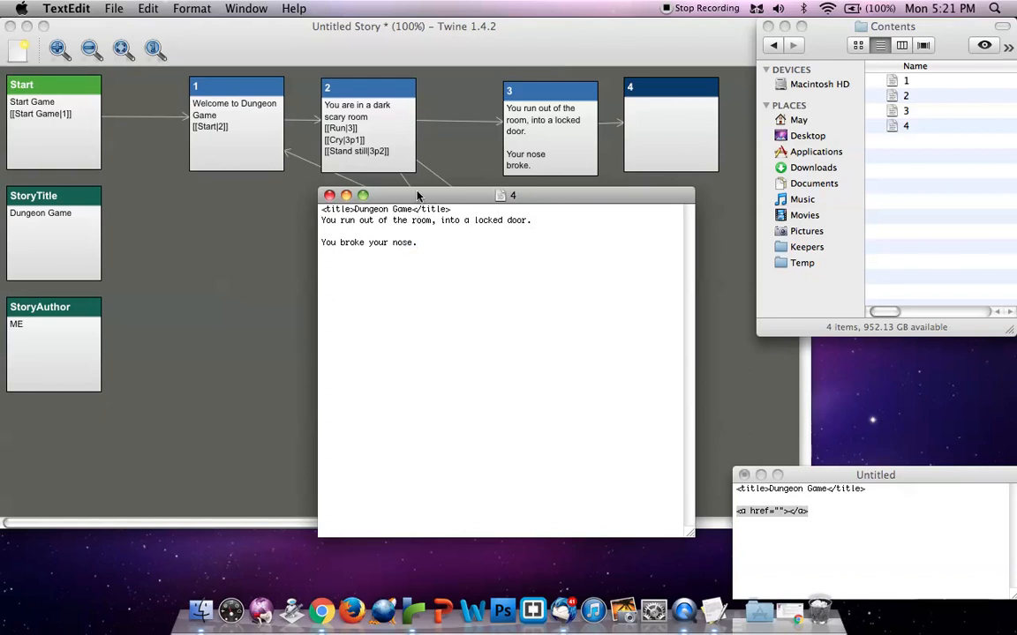
# Replace the story text in document 4 with a link to 1.txt reading "Back to main menu"
pyautogui.moveTo(426, 254); pyautogui.dragTo(304, 221)
pyautogui.press('BackSpace')
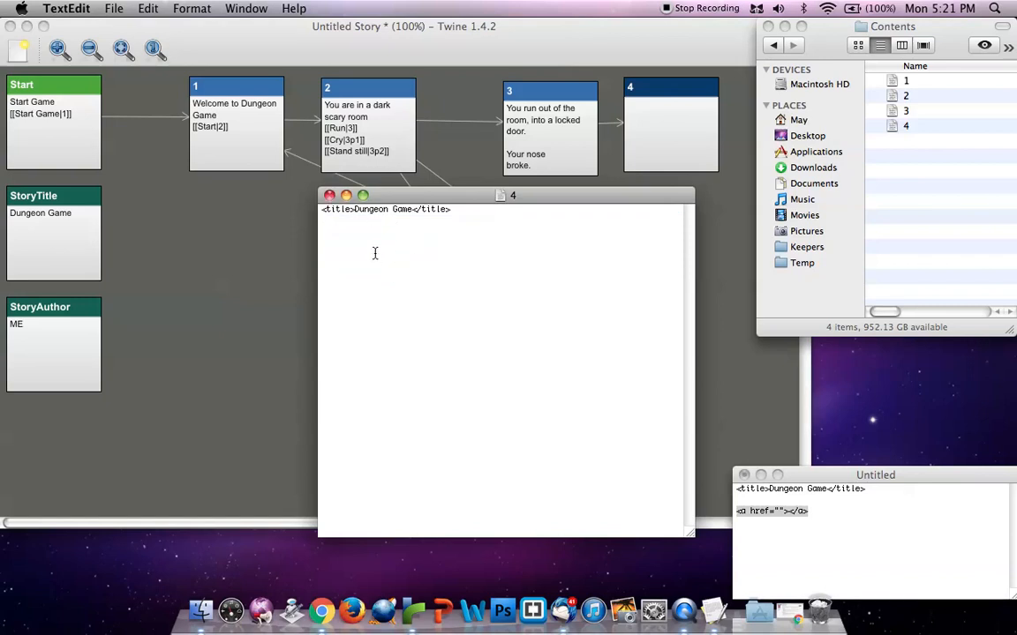
pyautogui.press('Return')
pyautogui.write('<a href=""></a>')
pyautogui.press('Left')
pyautogui.press('Left')
pyautogui.press('Left')
pyautogui.press('Left')
pyautogui.write('Back to main me')
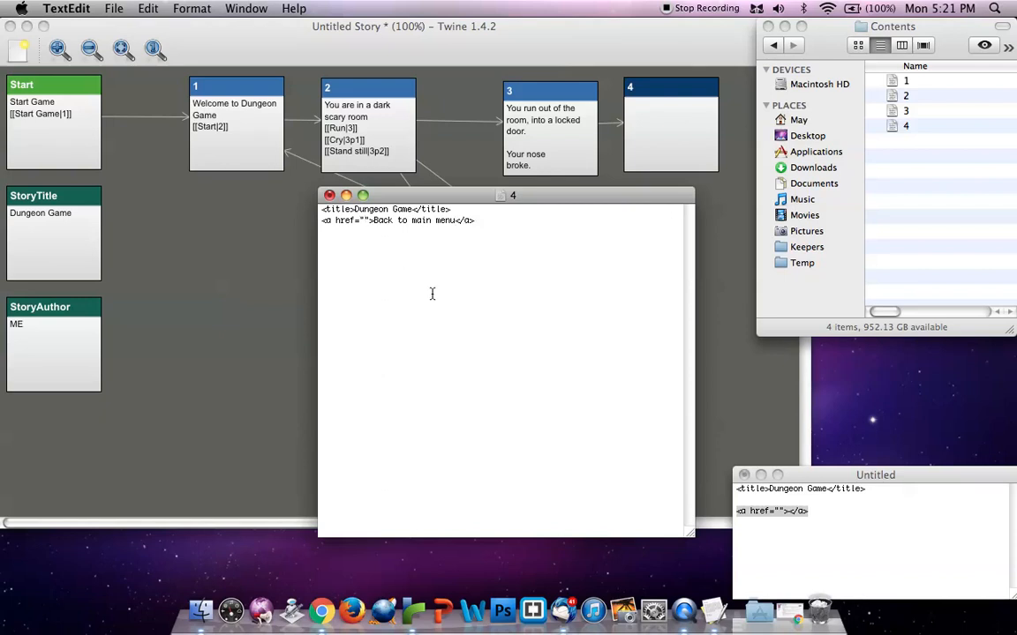
pyautogui.write('1.txt')
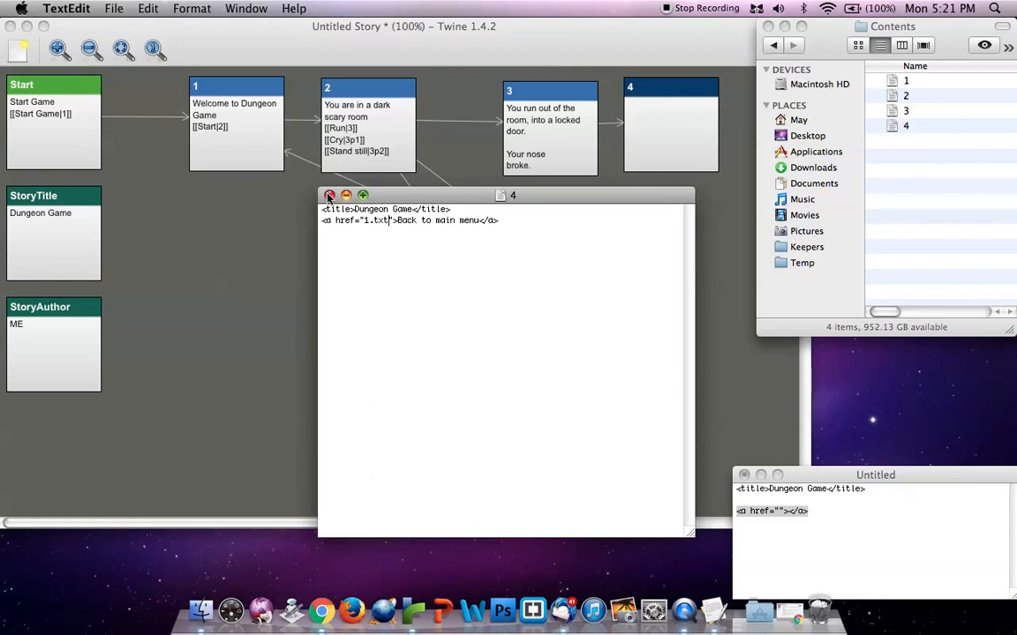
# Save a copy of document 4 as 3p1 in the Contents folder, keeping the Twine passages in view
pyautogui.click(113, 8)
pyautogui.click(134, 108)
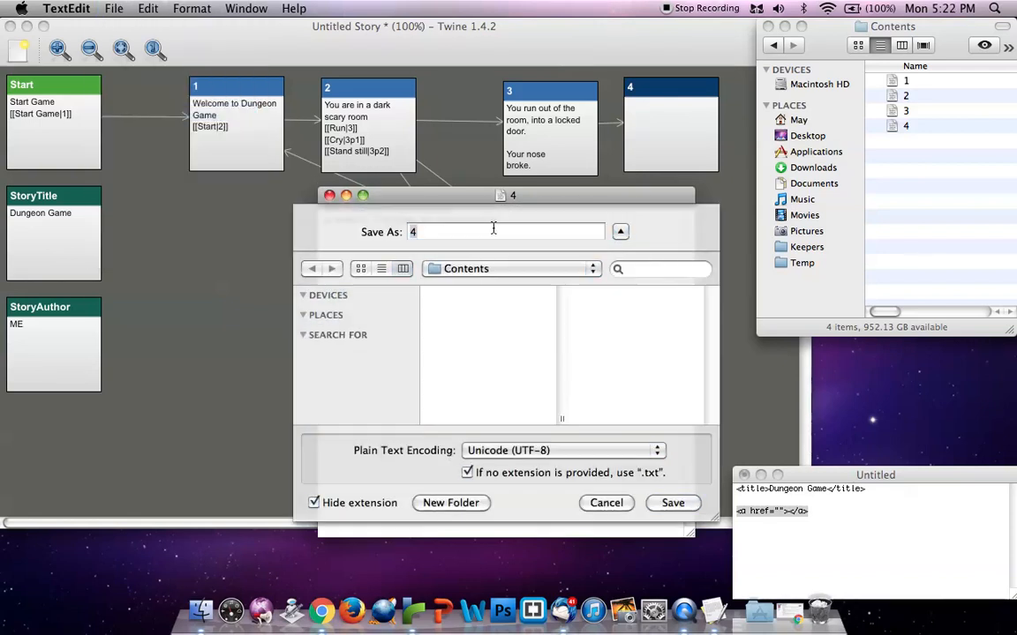
pyautogui.moveTo(445, 196); pyautogui.dragTo(756, 166)
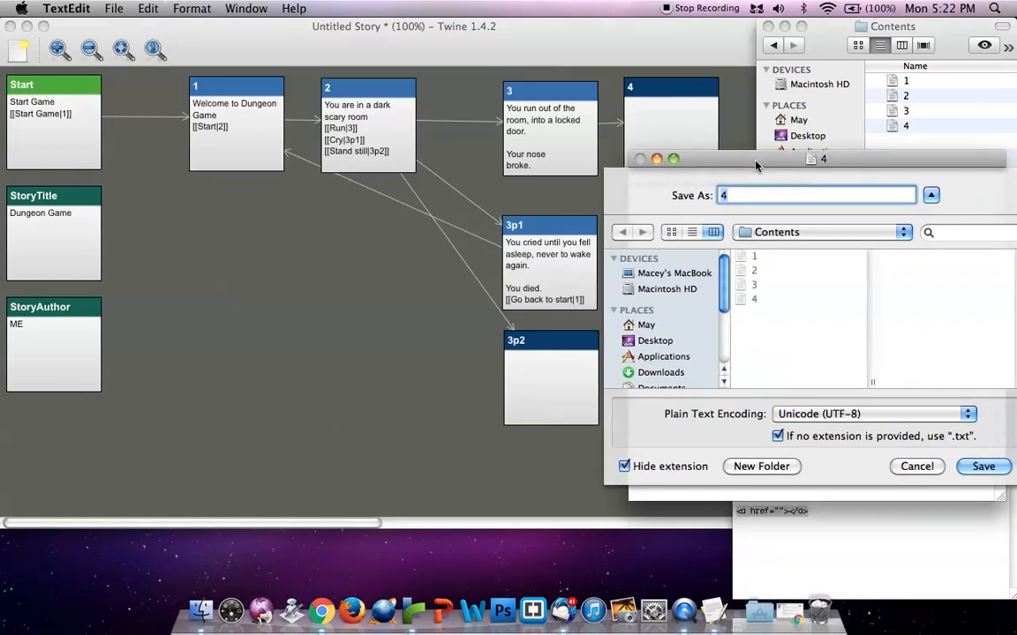
pyautogui.moveTo(638, 28); pyautogui.dragTo(269, 13)
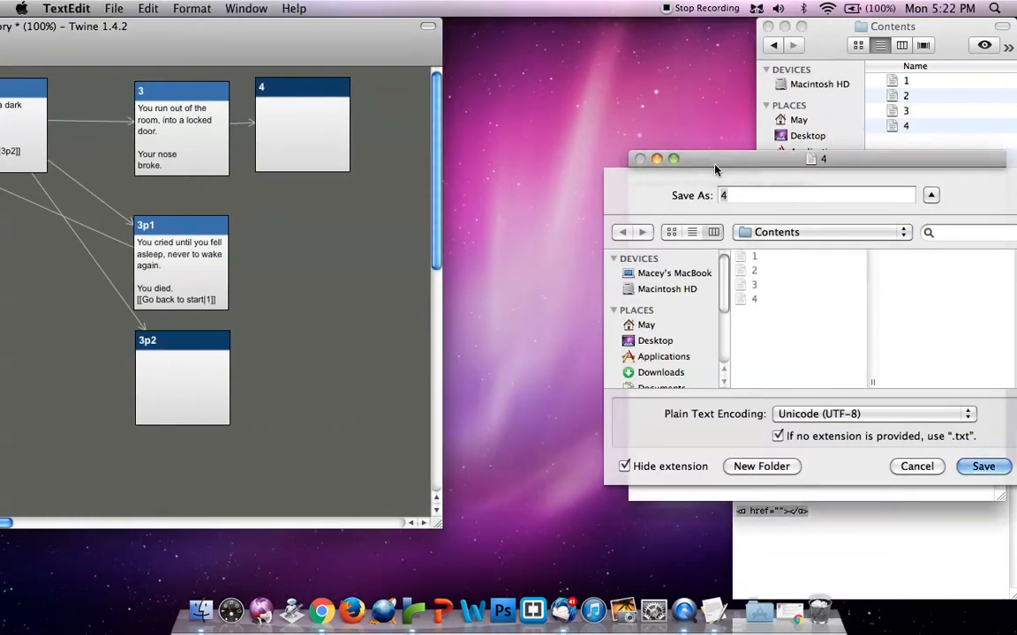
pyautogui.moveTo(716, 168); pyautogui.dragTo(474, 106)
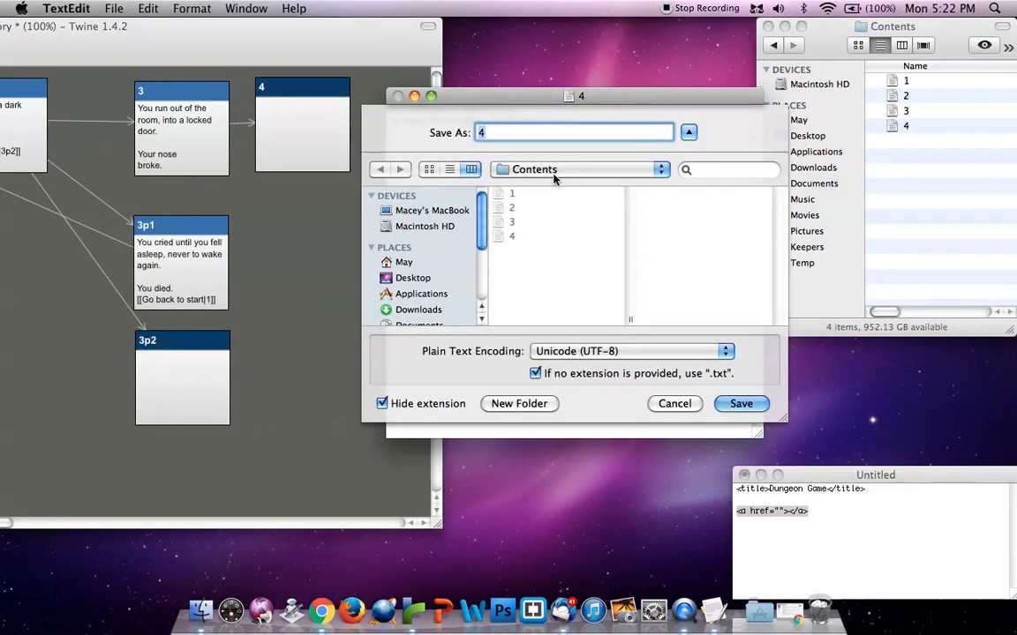
pyautogui.write('3p1')
pyautogui.press('Return')
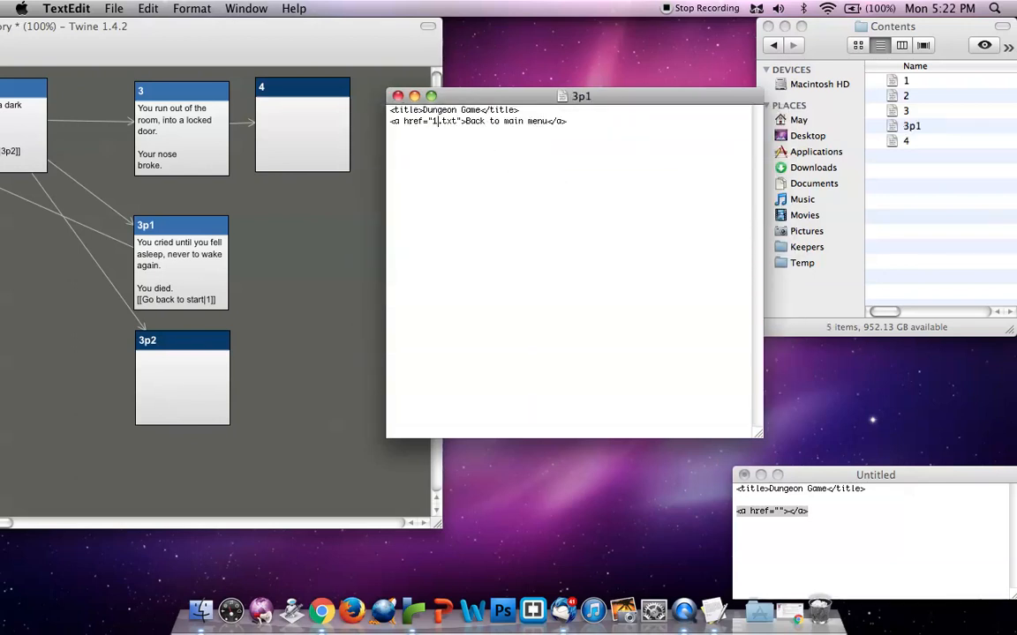
# Insert the line "You cried until you fell asleep, never to wake again." below the title in document 3p1
pyautogui.click(523, 110)
pyautogui.press('Return')
pyautogui.write('GYou crie')
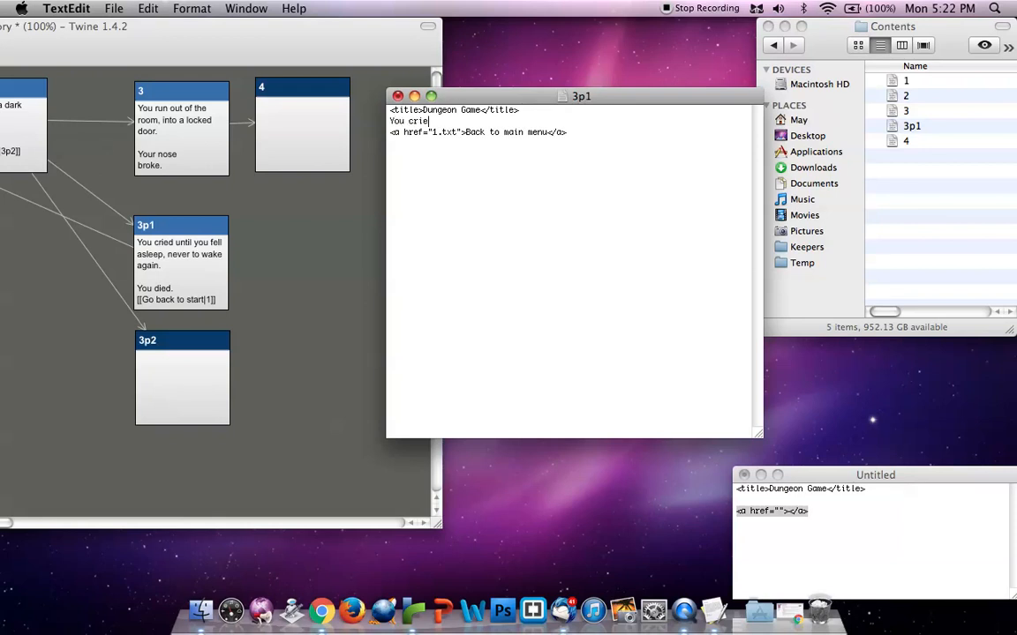
pyautogui.write('d until you fell asleep, never to wake')
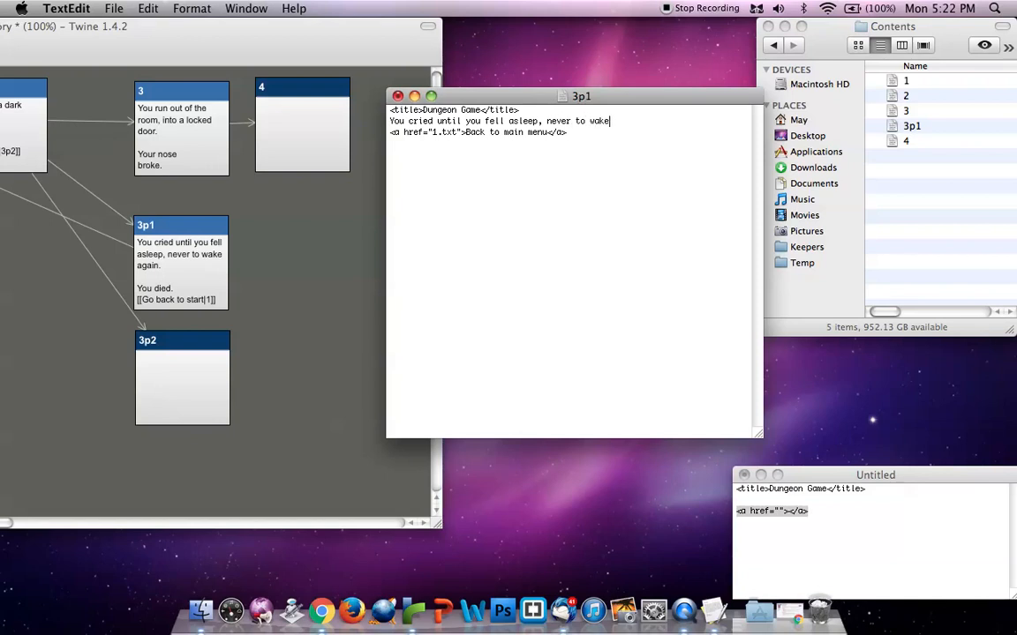
pyautogui.write(' again.')
# Add a blank line and "You died." above the main menu link, and save document 3p1
pyautogui.press('Return')
pyautogui.press('Return')
pyautogui.write('You died.')
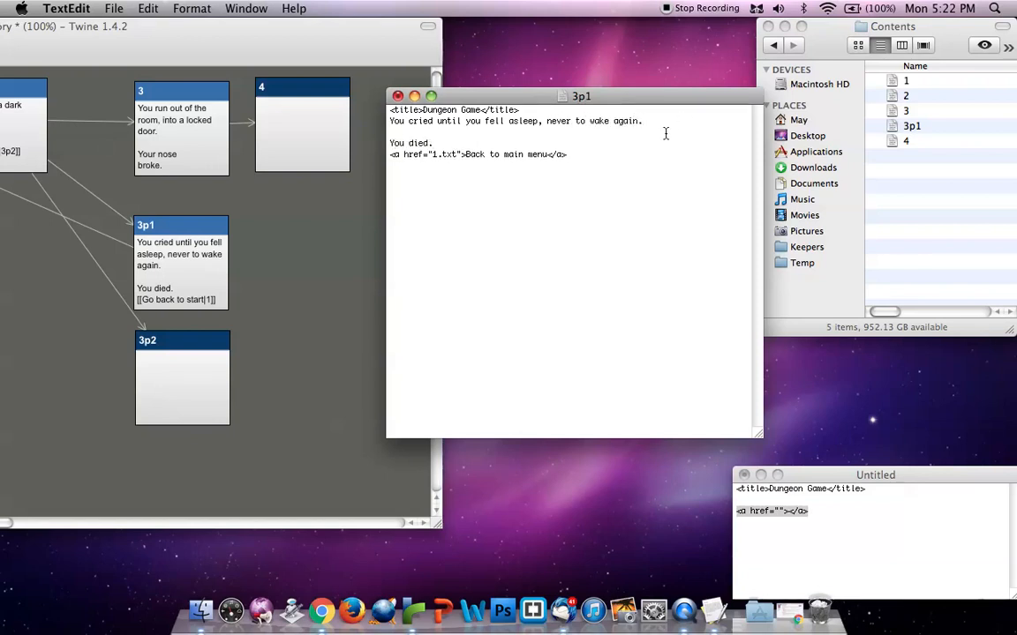
pyautogui.moveTo(547, 154); pyautogui.dragTo(469, 155)
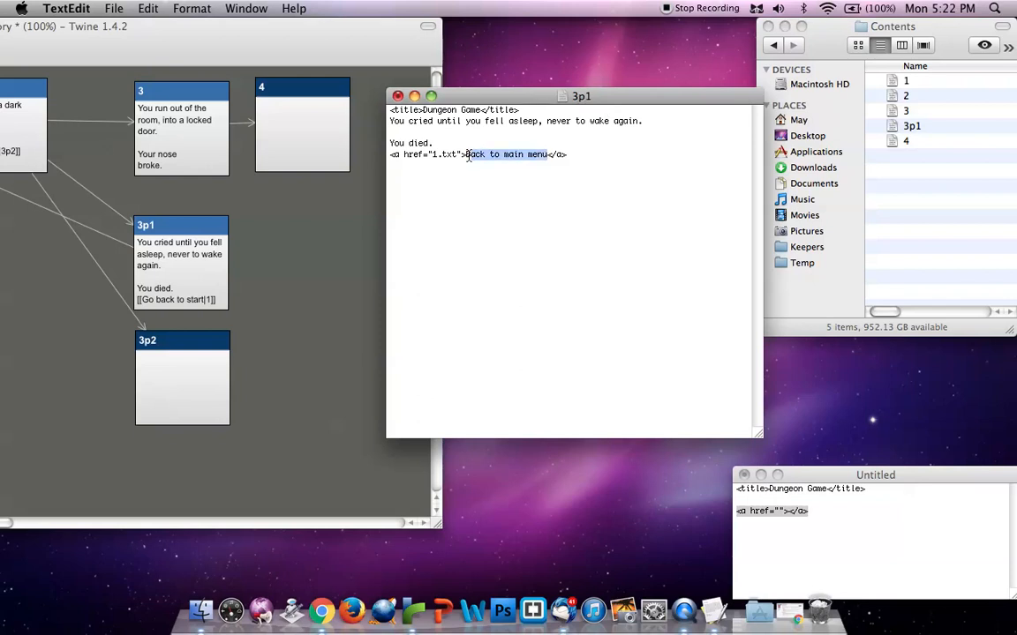
pyautogui.click(433, 155)
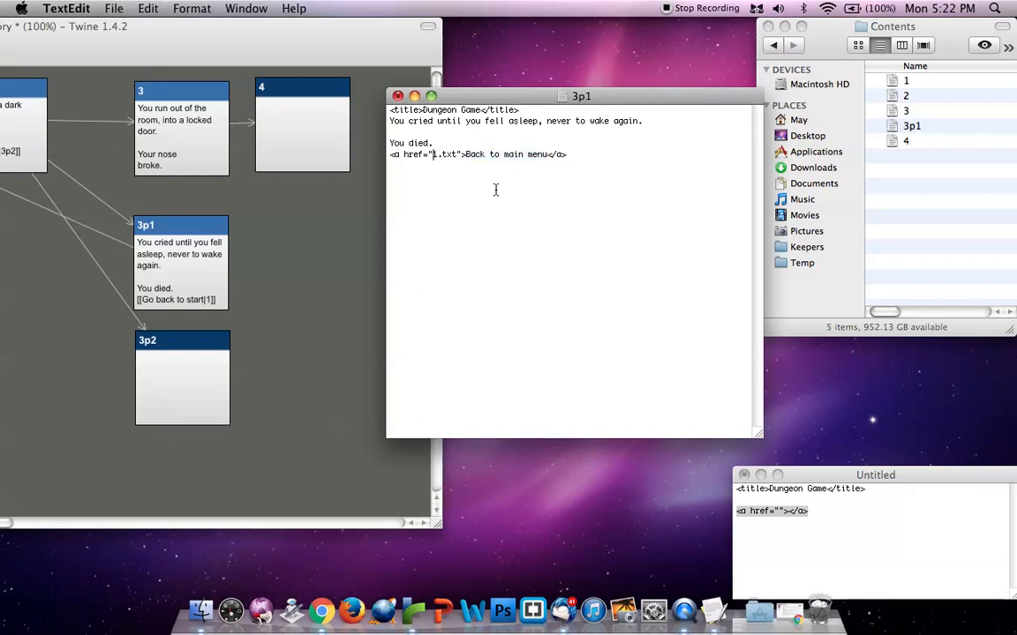
pyautogui.press('super+s')
# Save a copy of document 3p1 as 3p2 in the Contents folder
pyautogui.click(114, 8)
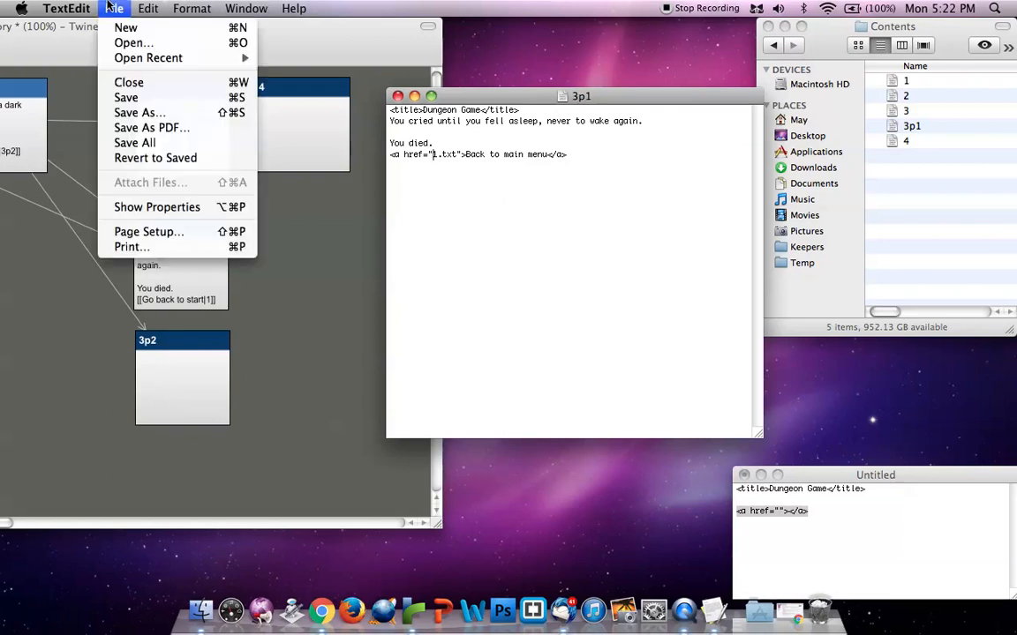
pyautogui.click(160, 113)
pyautogui.write('3p2')
pyautogui.press('Return')
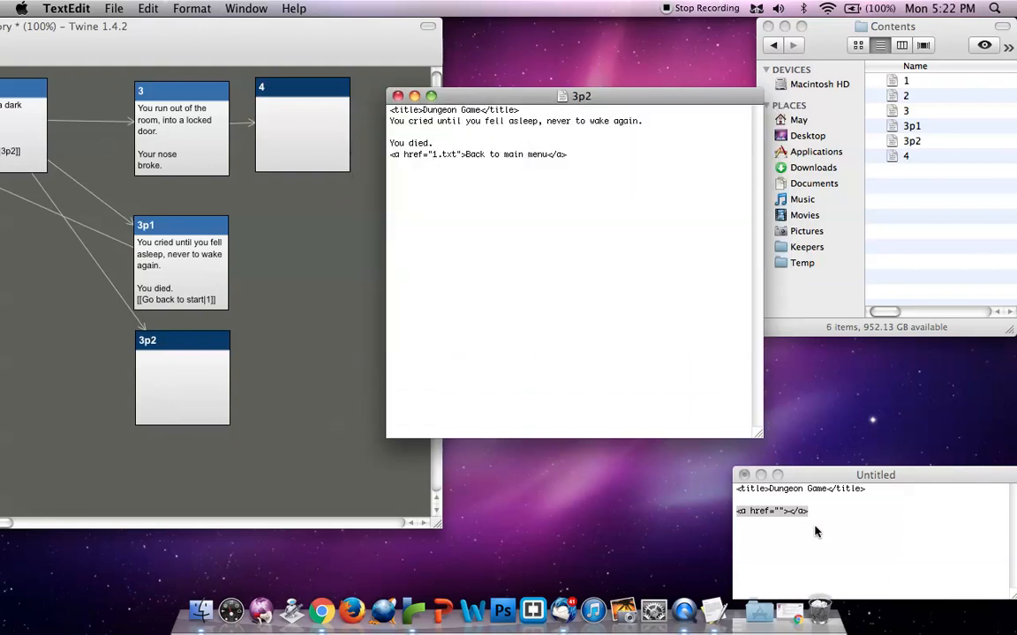
# Delete the story text above the main menu link in document 3p2, then save and close the document
pyautogui.moveTo(433, 144); pyautogui.dragTo(349, 111)
pyautogui.press('BackSpace')
pyautogui.press('BackSpace')
pyautogui.press('super+s')
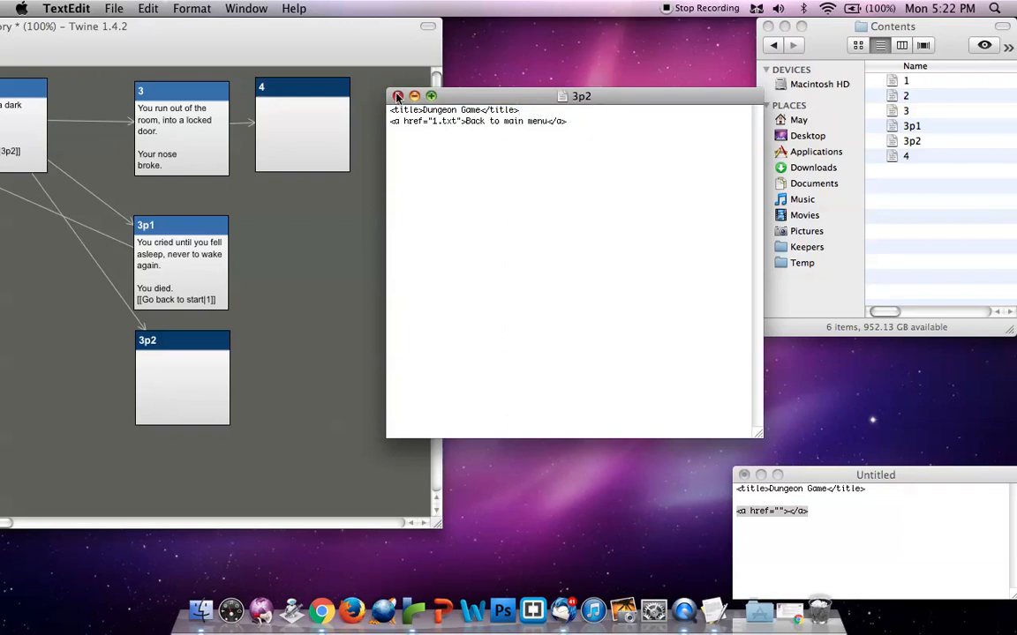
pyautogui.click(397, 95)
# Enlarge the Contents folder window to check its files, close it, and select the Dungeon Game folder on the desktop
pyautogui.moveTo(837, 26); pyautogui.dragTo(449, 8)
pyautogui.moveTo(624, 331); pyautogui.dragTo(846, 362)
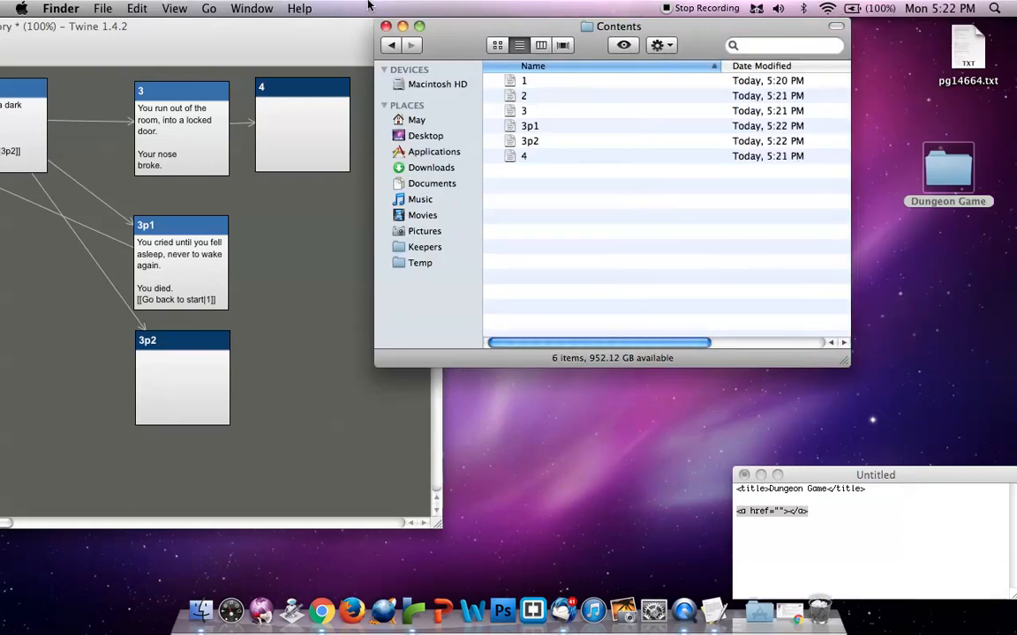
pyautogui.click(391, 44)
pyautogui.click(386, 26)
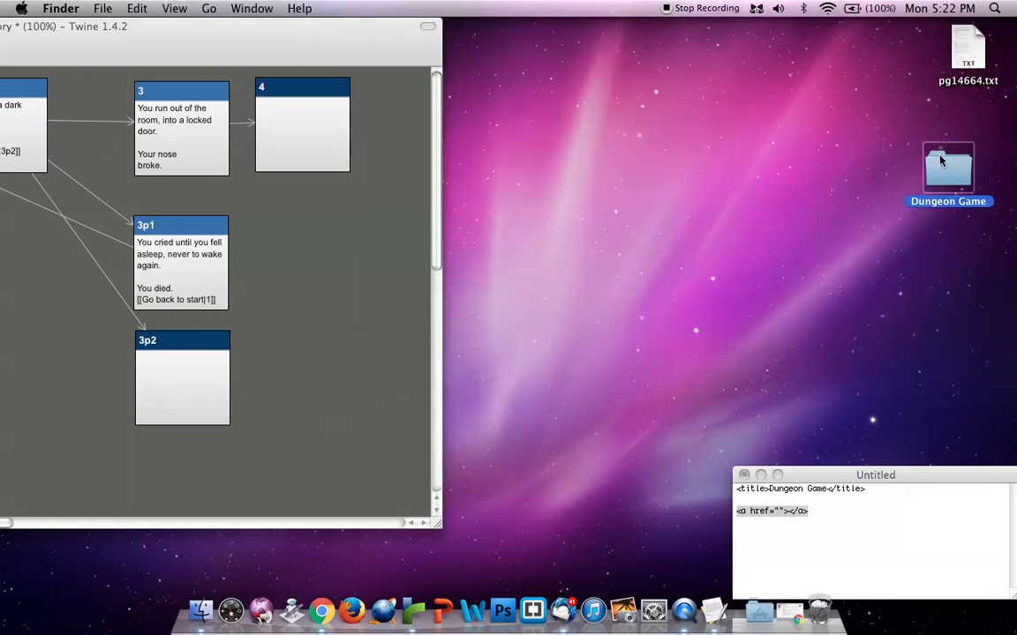
pyautogui.moveTo(968, 182); pyautogui.dragTo(941, 174)
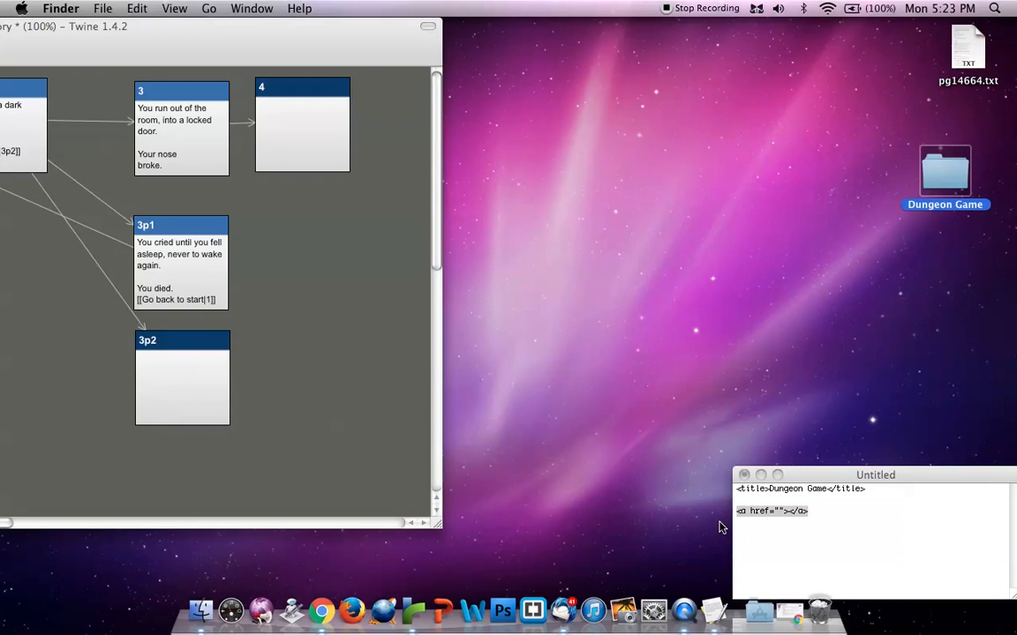
# Bring the whole Twine story map into view and close the untitled document holding the title and link tags
pyautogui.moveTo(365, 24); pyautogui.dragTo(782, 5)
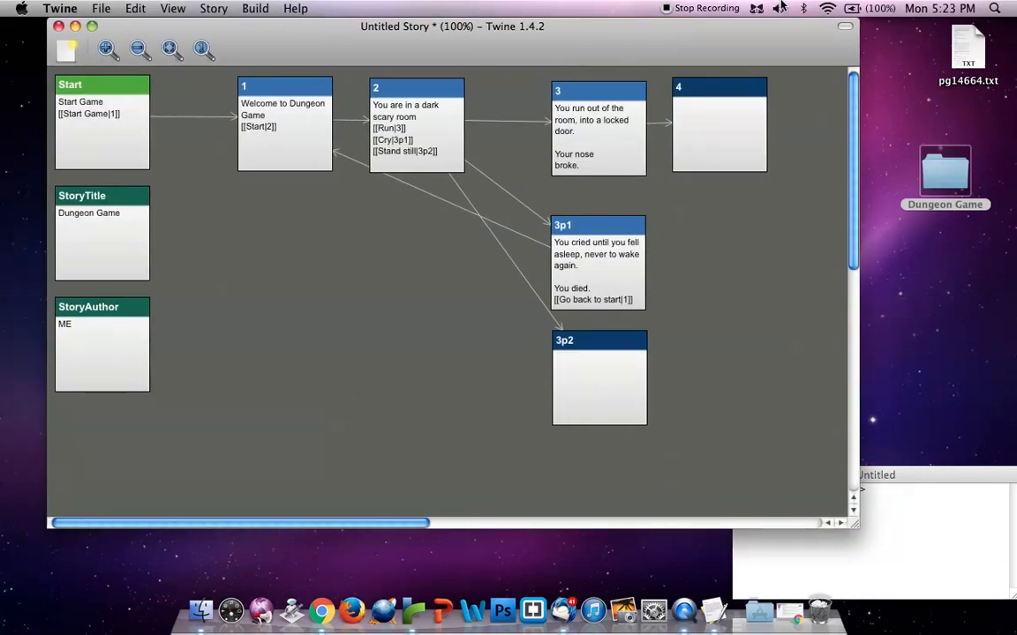
pyautogui.moveTo(755, 362); pyautogui.dragTo(212, 74)
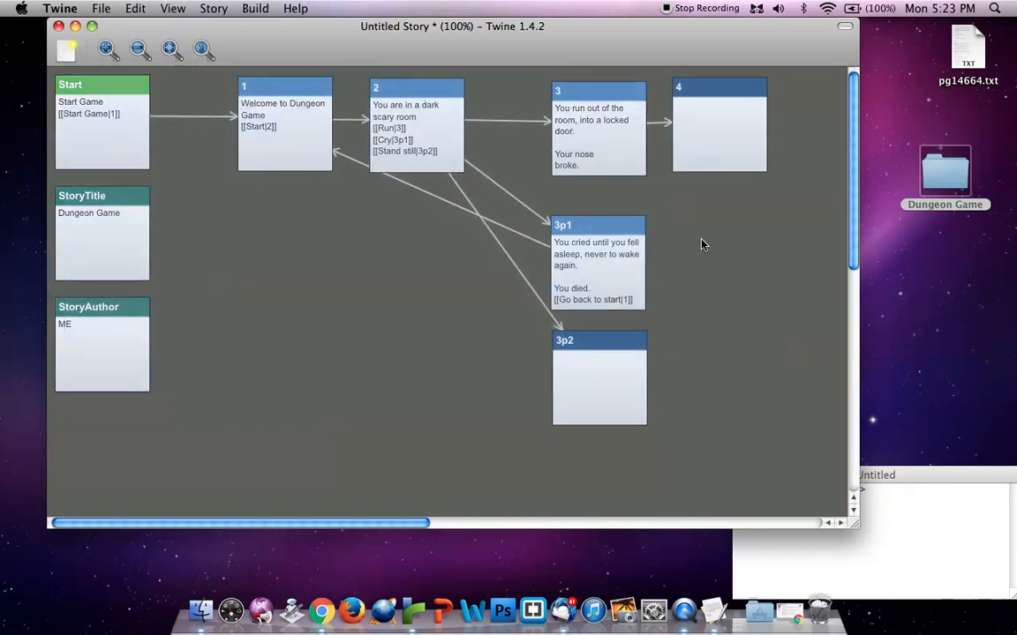
pyautogui.click(972, 497)
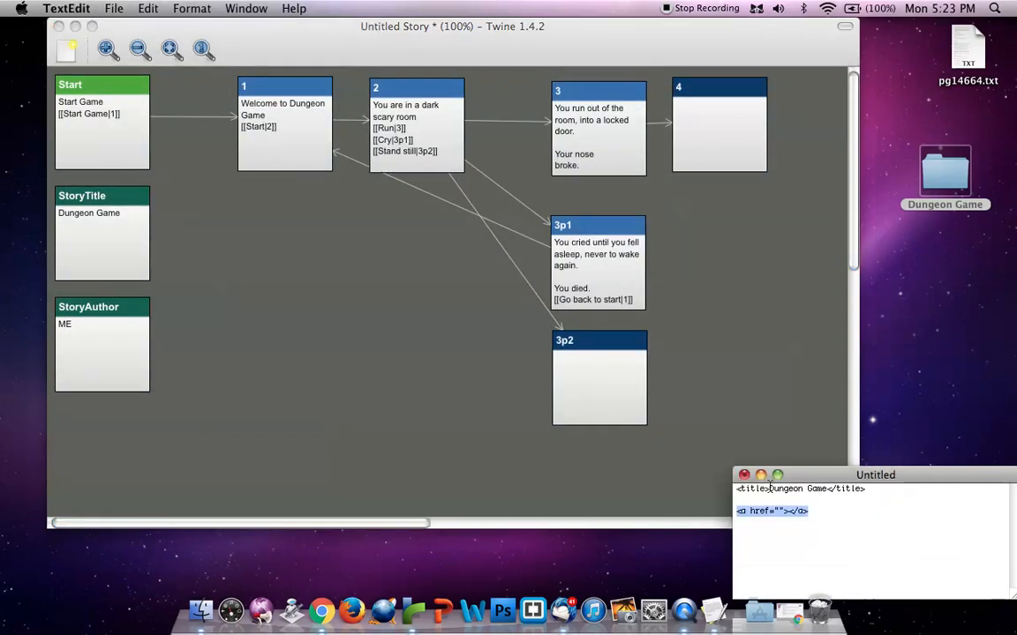
pyautogui.press('super+w')
pyautogui.click(781, 565)
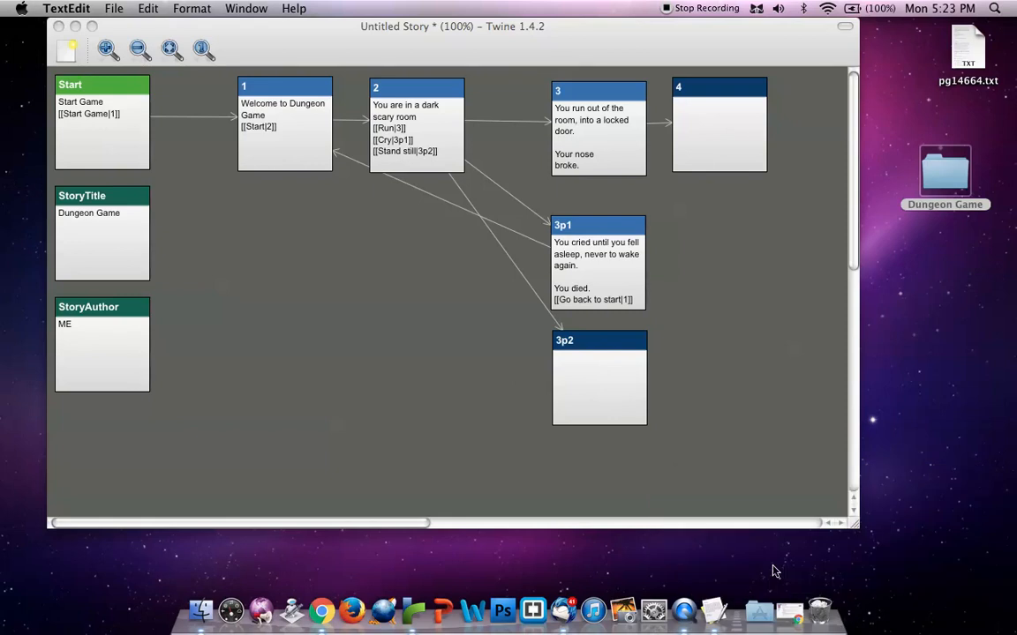
pyautogui.click(720, 262)
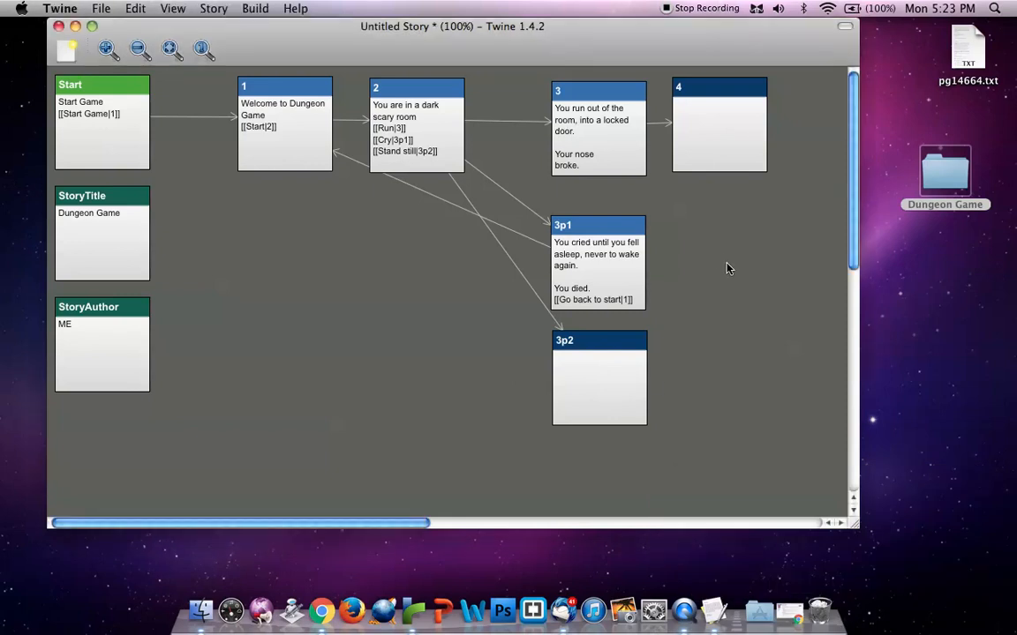